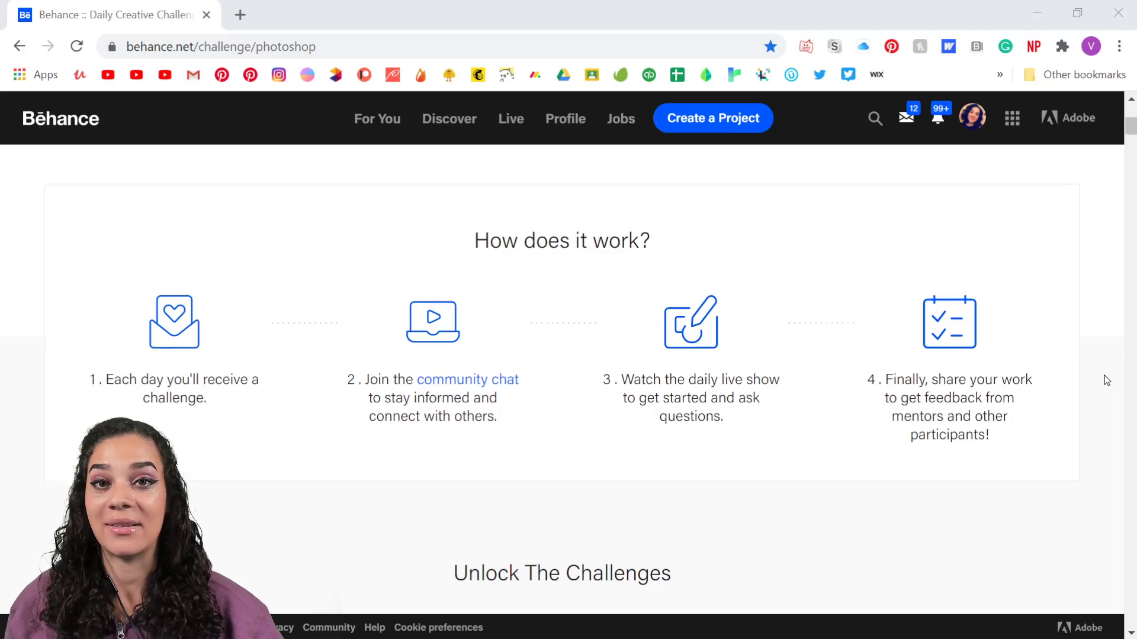
# Review the Photoshop challenge page on Behance, from the How does it work section to the Ethereal Objects challenge card
pyautogui.scroll(-1, 1105, 380)
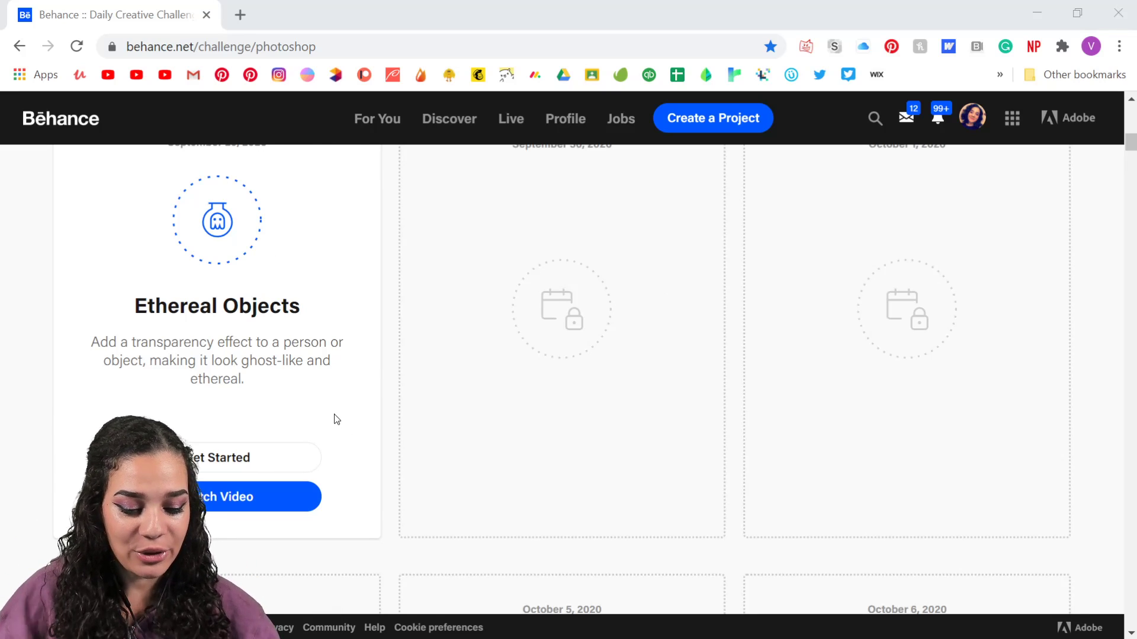
pyautogui.scroll(5, 332, 395)
pyautogui.scroll(-5, 333, 400)
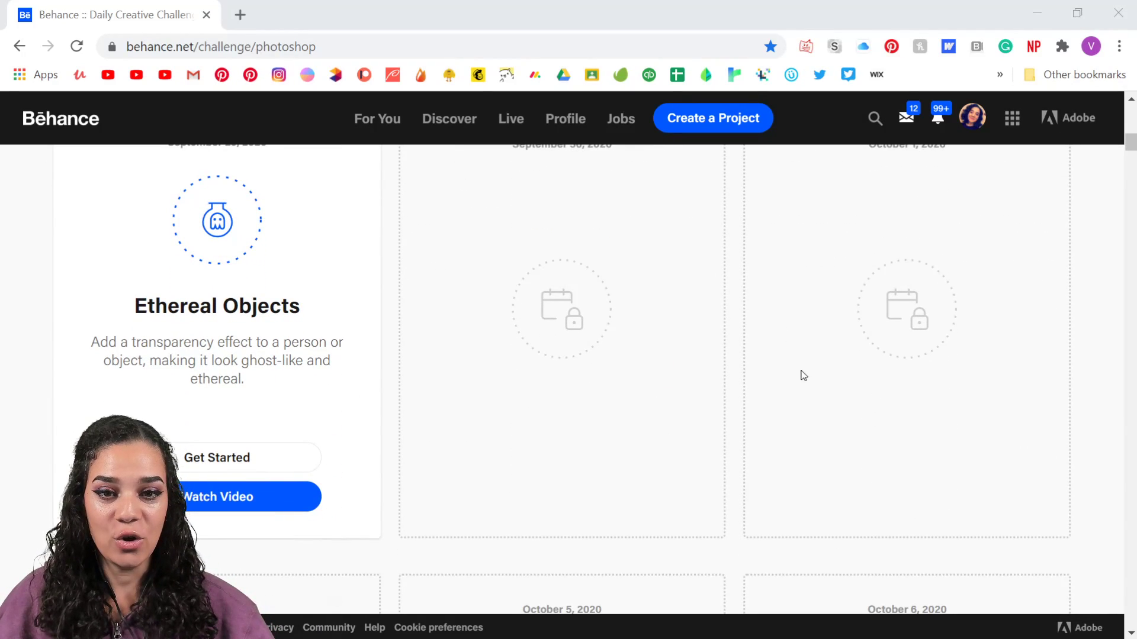
pyautogui.scroll(6, 1119, 614)
pyautogui.scroll(6, 1119, 614)
pyautogui.scroll(-4, 1029, 576)
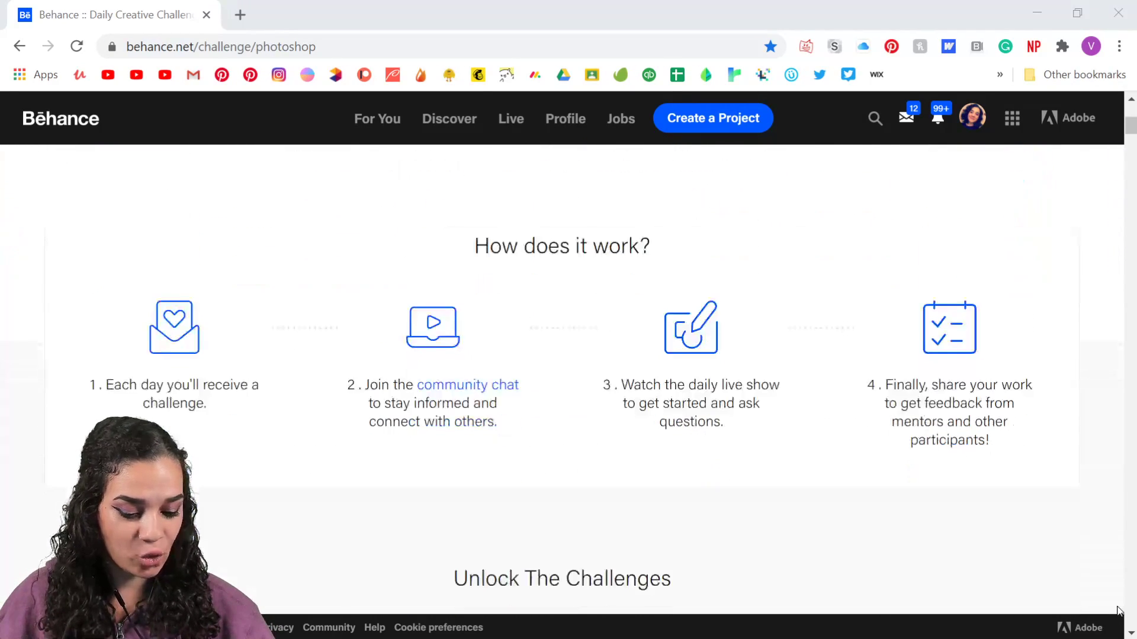
# Open the community chat invitation from the challenge page and switch to the Discord app, closing the leftover invitation tab
pyautogui.click(483, 388)
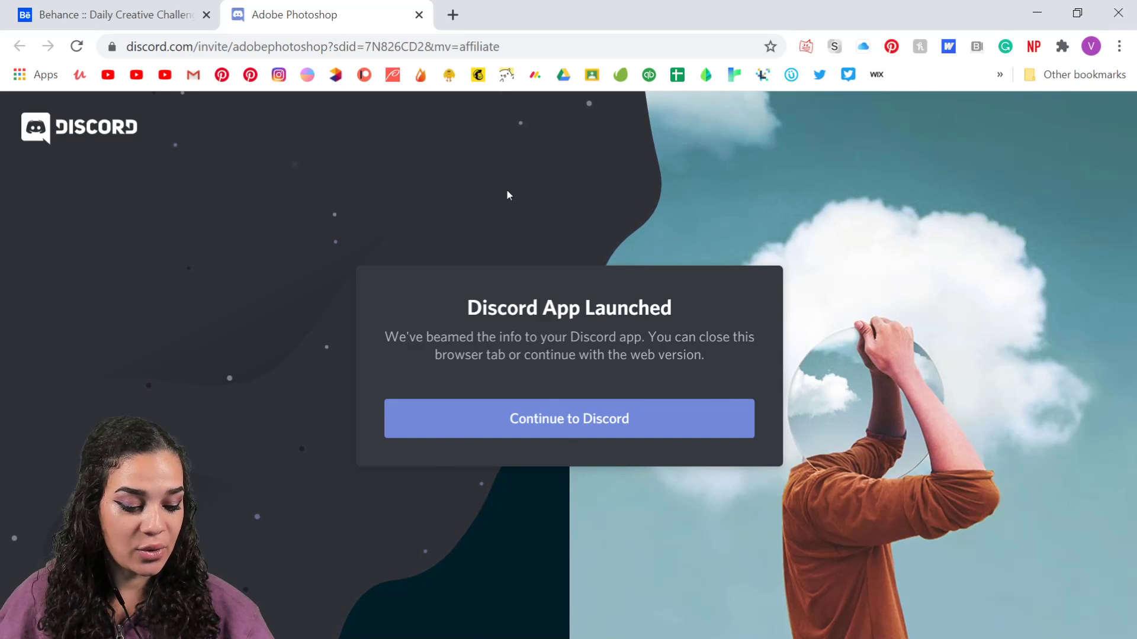
pyautogui.click(419, 15)
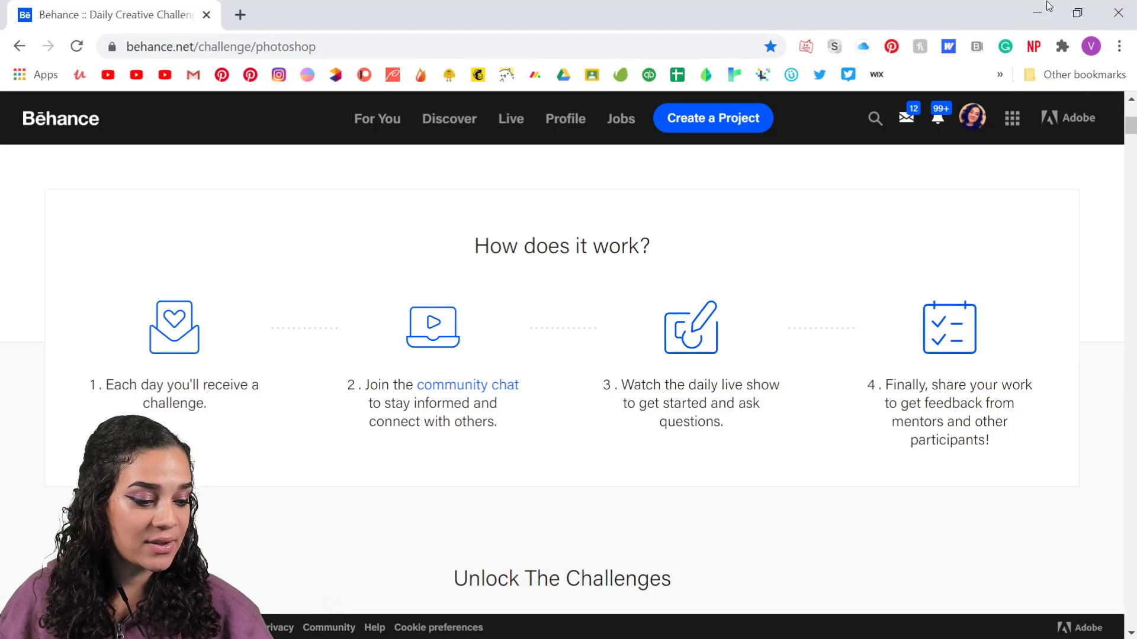
pyautogui.click(1041, 21)
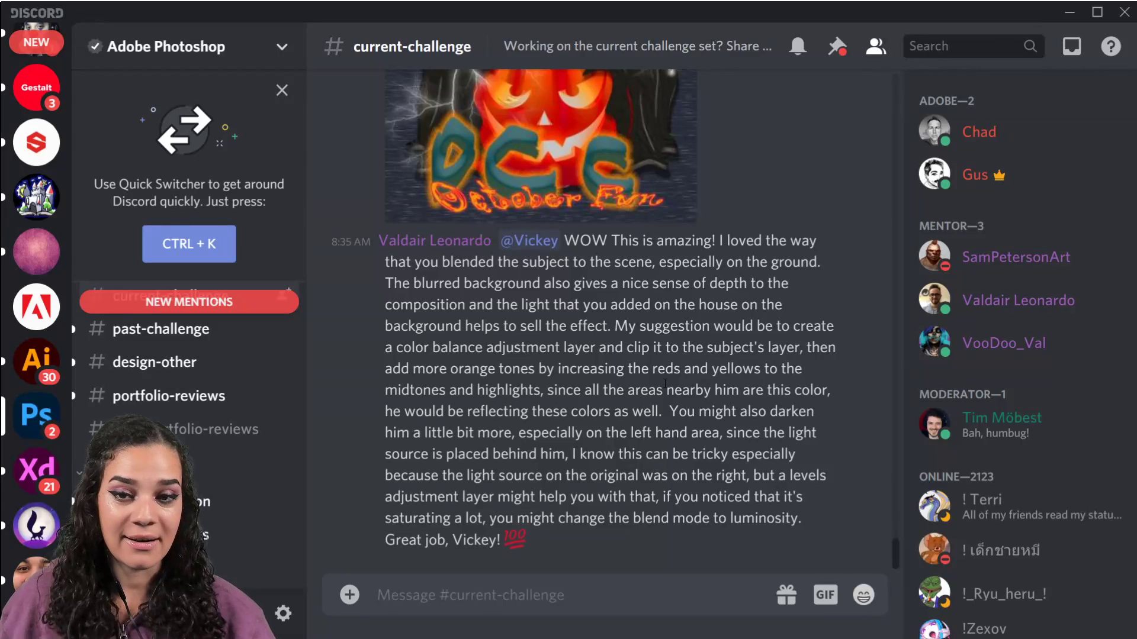
# Look through the newest posts in the current-challenge channel and view the October Fun pumpkin cover enlarged
pyautogui.scroll(3, 664, 384)
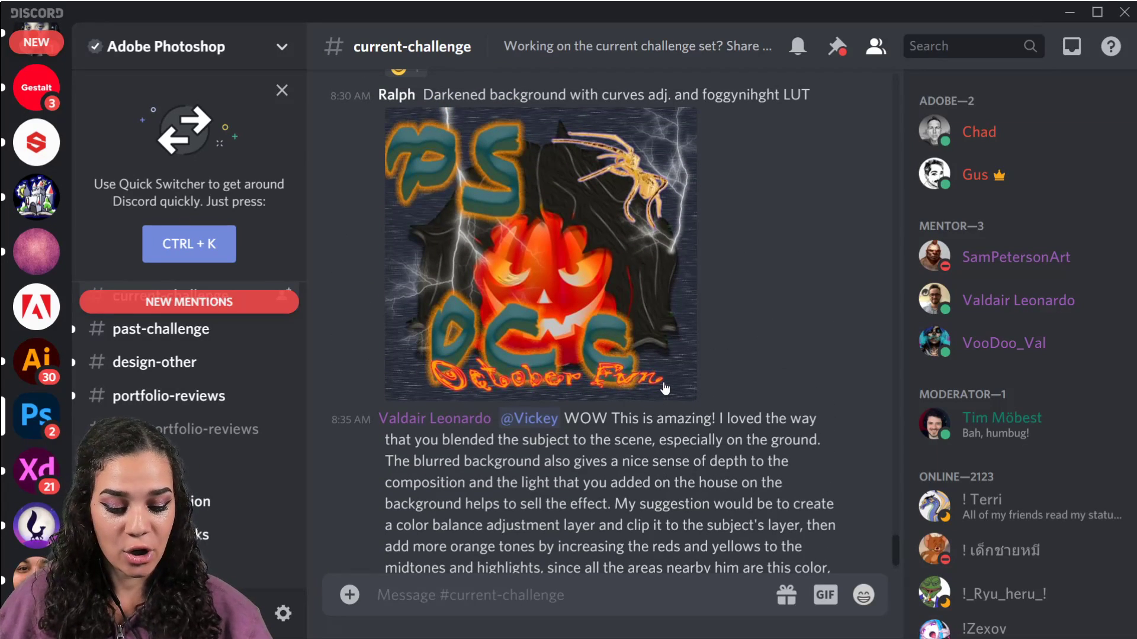
pyautogui.scroll(5, 732, 367)
pyautogui.scroll(-3, 733, 368)
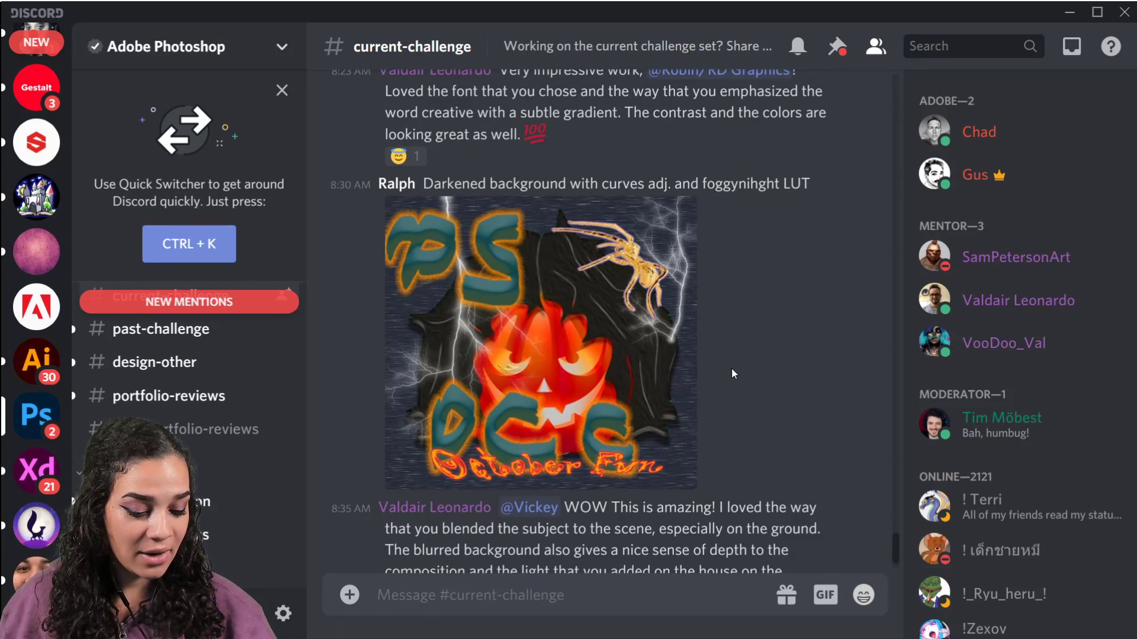
pyautogui.click(614, 383)
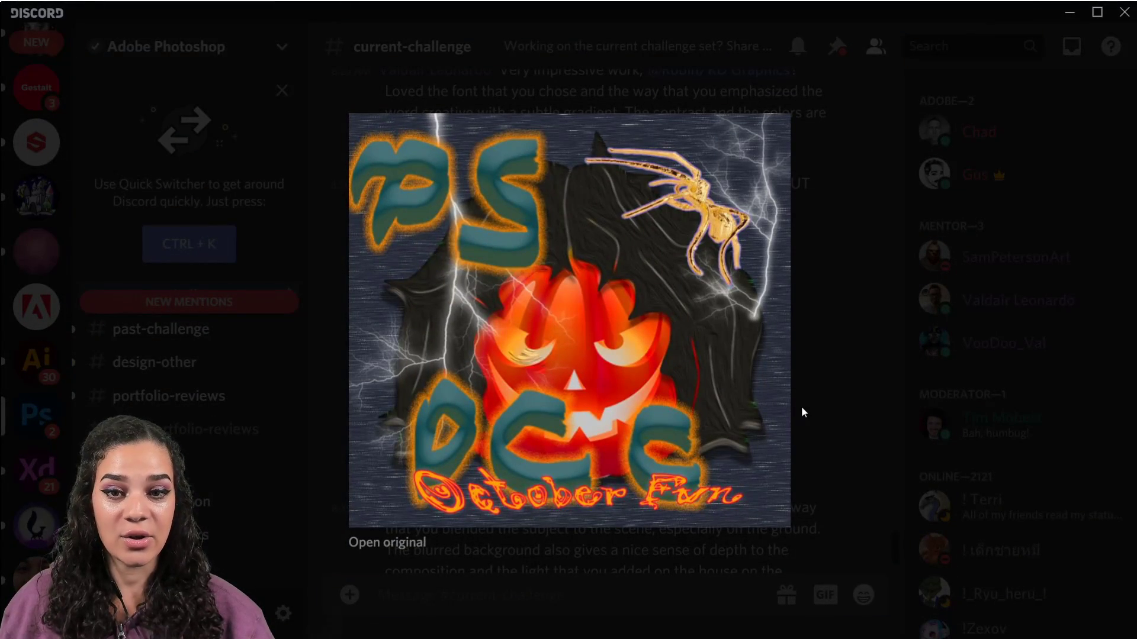
pyautogui.click(871, 370)
# View the PS Daily Challenge cover with the hooded forest figure enlarged, and close the preview
pyautogui.scroll(6, 734, 359)
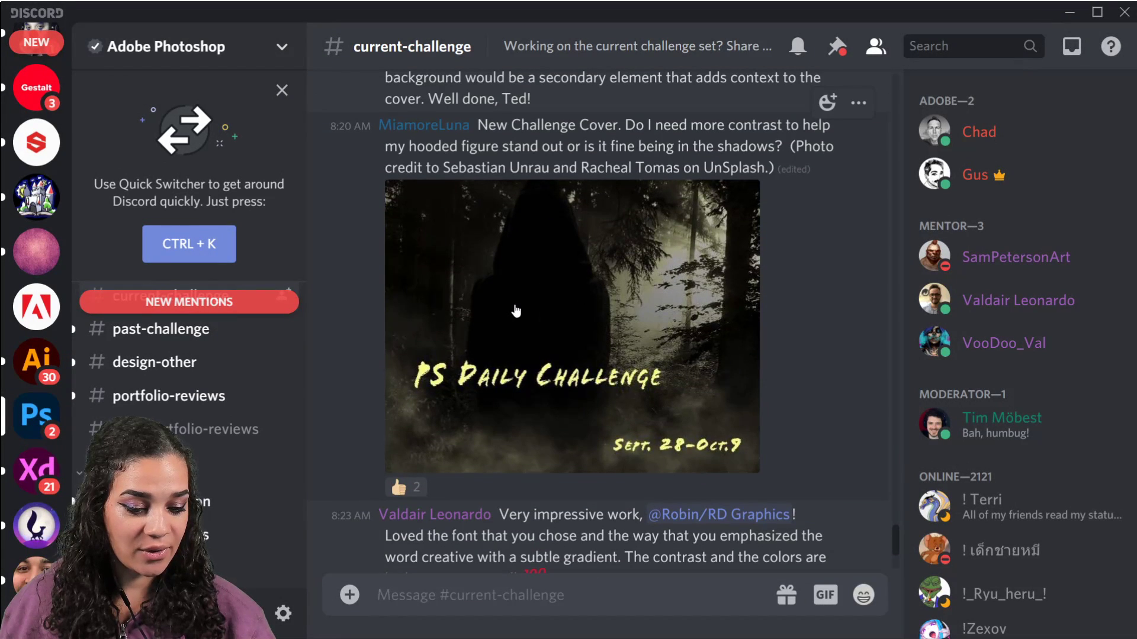
pyautogui.click(590, 304)
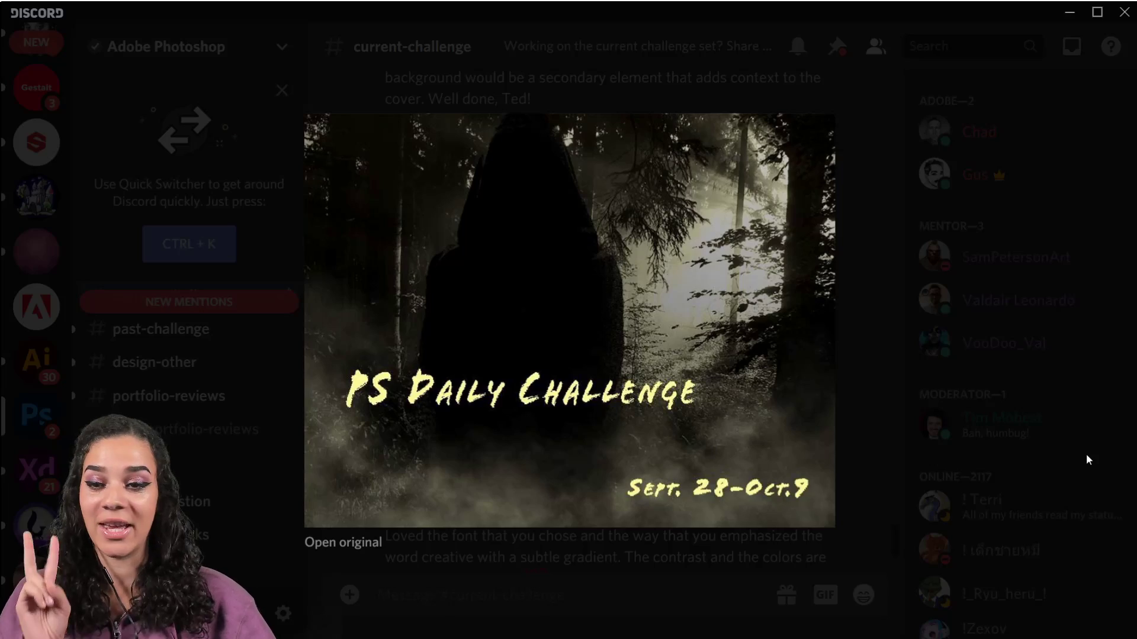
pyautogui.click(873, 379)
# Browse the earlier cover submissions and view the scarecrow digital painting enlarged, closing the preview when done
pyautogui.scroll(5, 767, 411)
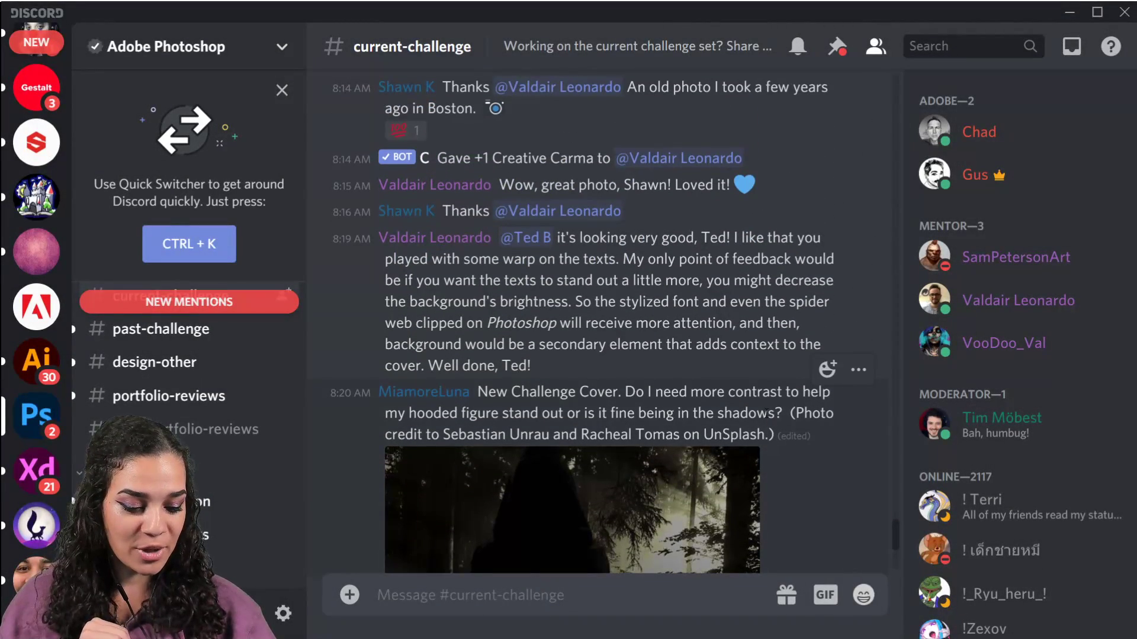
pyautogui.scroll(10, 765, 412)
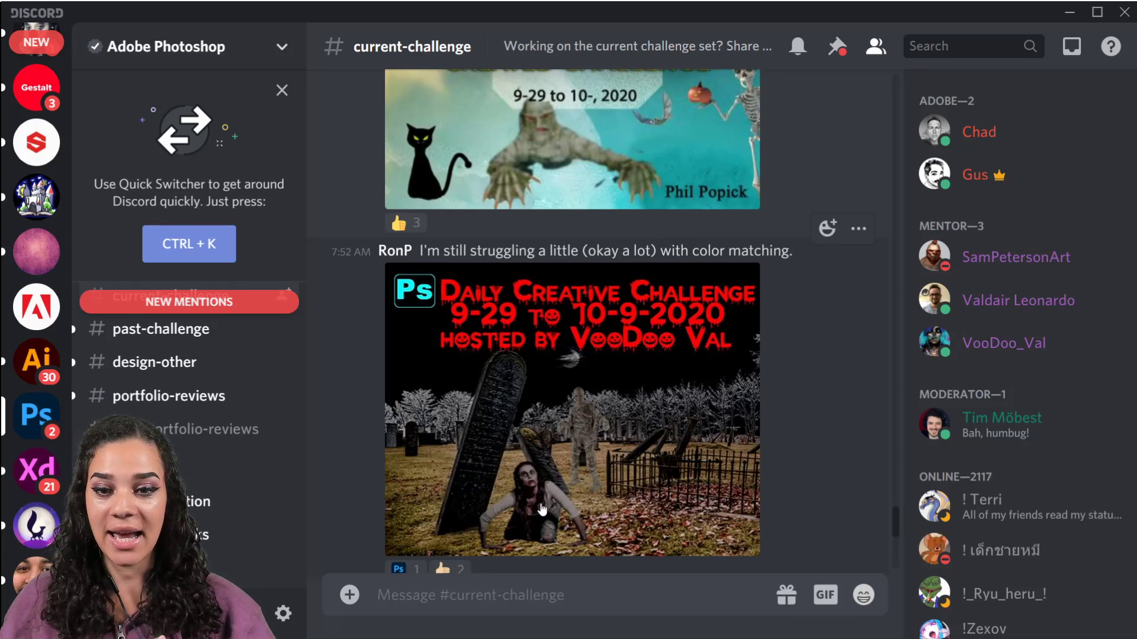
pyautogui.scroll(5, 650, 486)
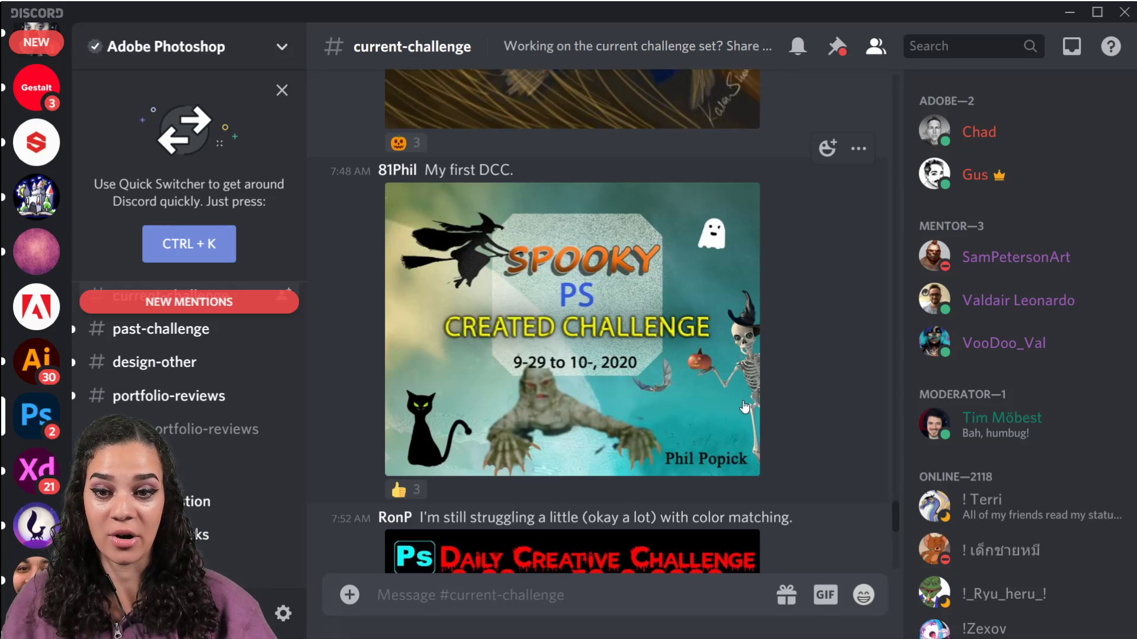
pyautogui.scroll(4, 745, 405)
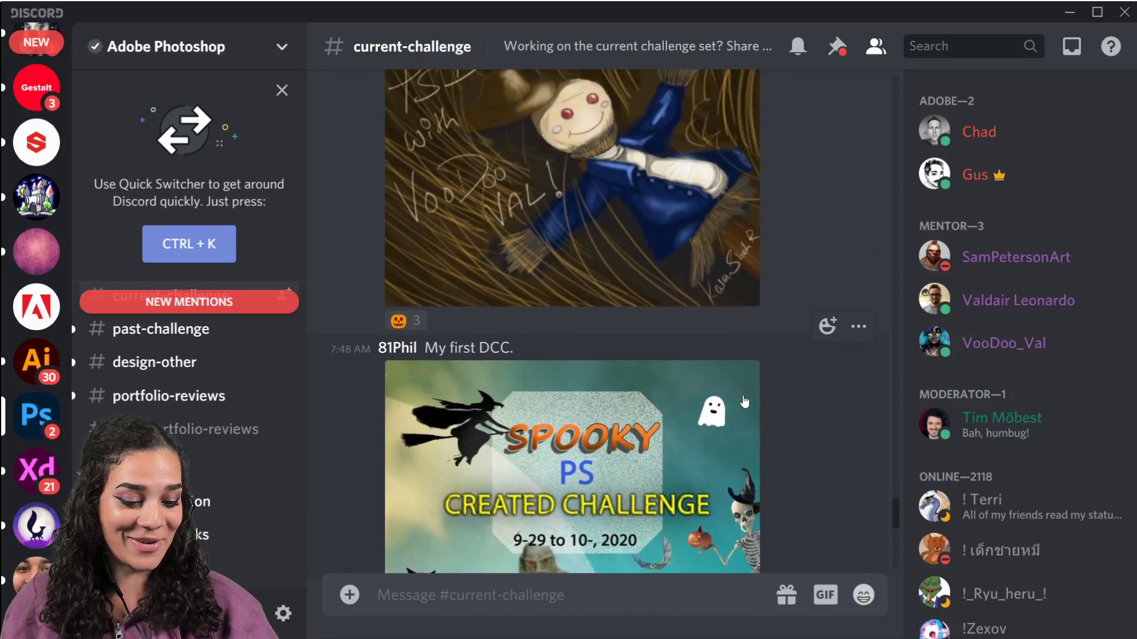
pyautogui.scroll(2, 745, 402)
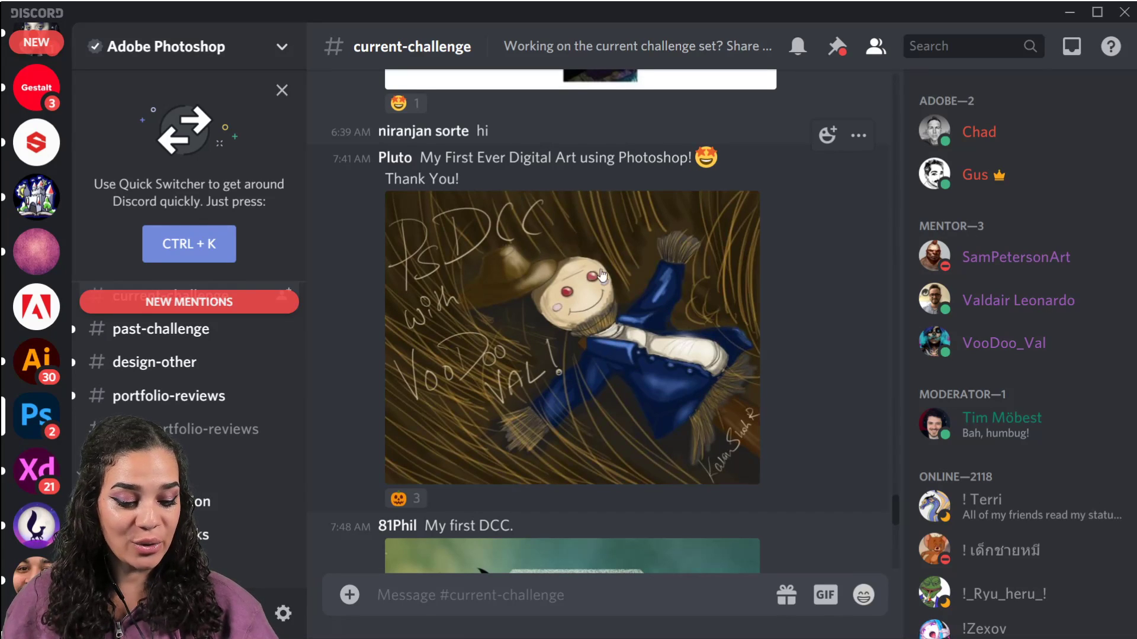
pyautogui.click(613, 321)
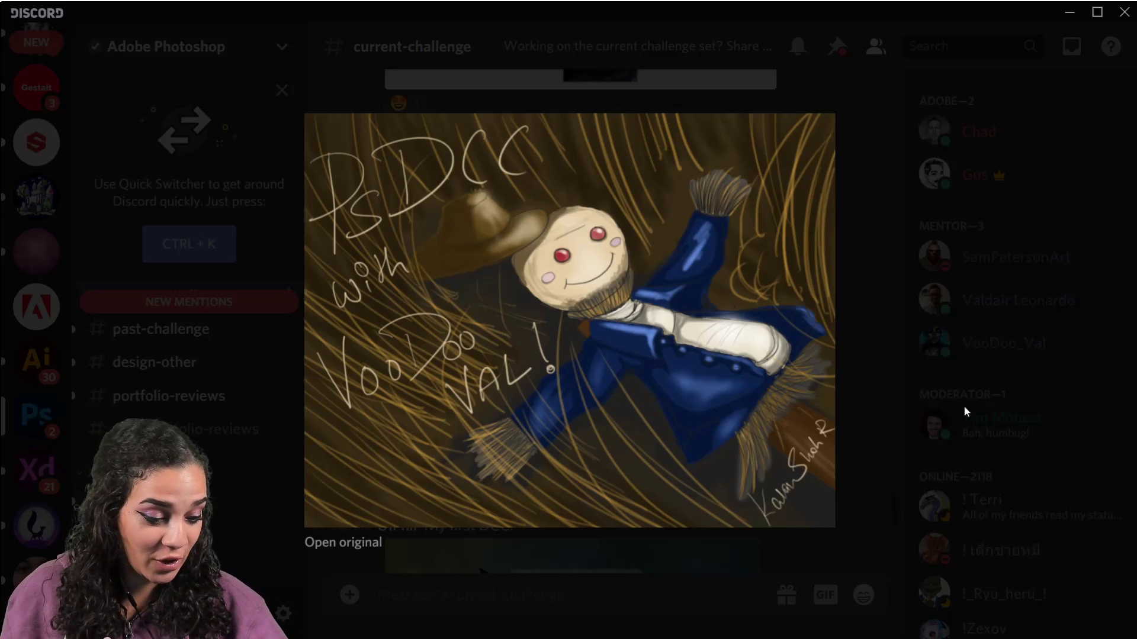
pyautogui.click(875, 357)
# Compare the image assets post with its Daily Challenge 200929 project cover, and view the finished cover enlarged
pyautogui.scroll(5, 690, 345)
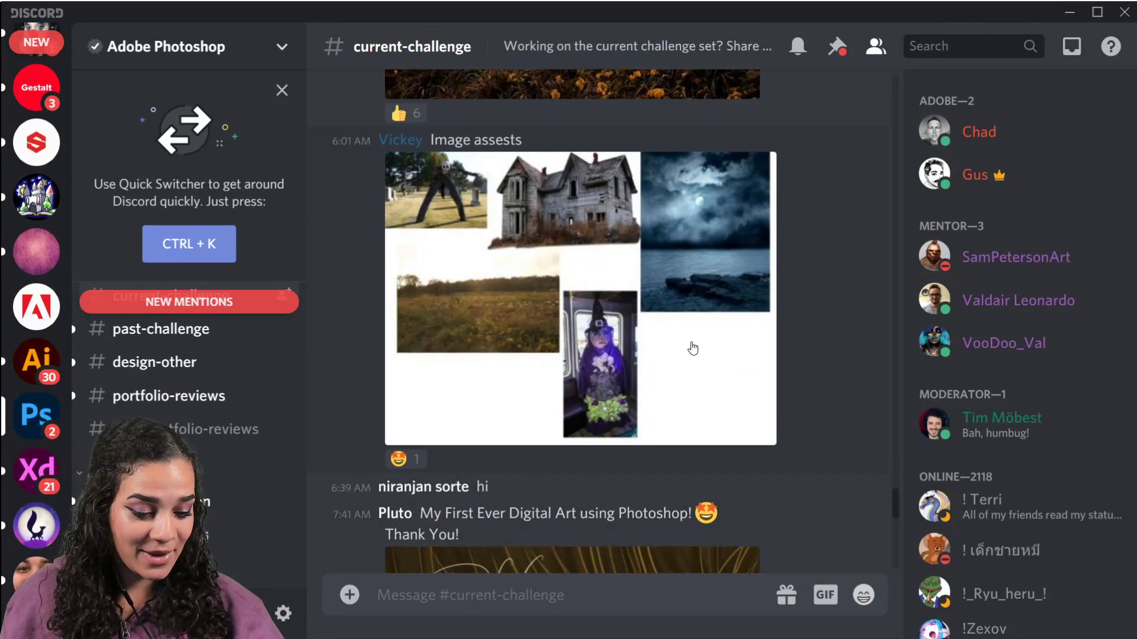
pyautogui.scroll(2, 692, 348)
pyautogui.scroll(2, 693, 348)
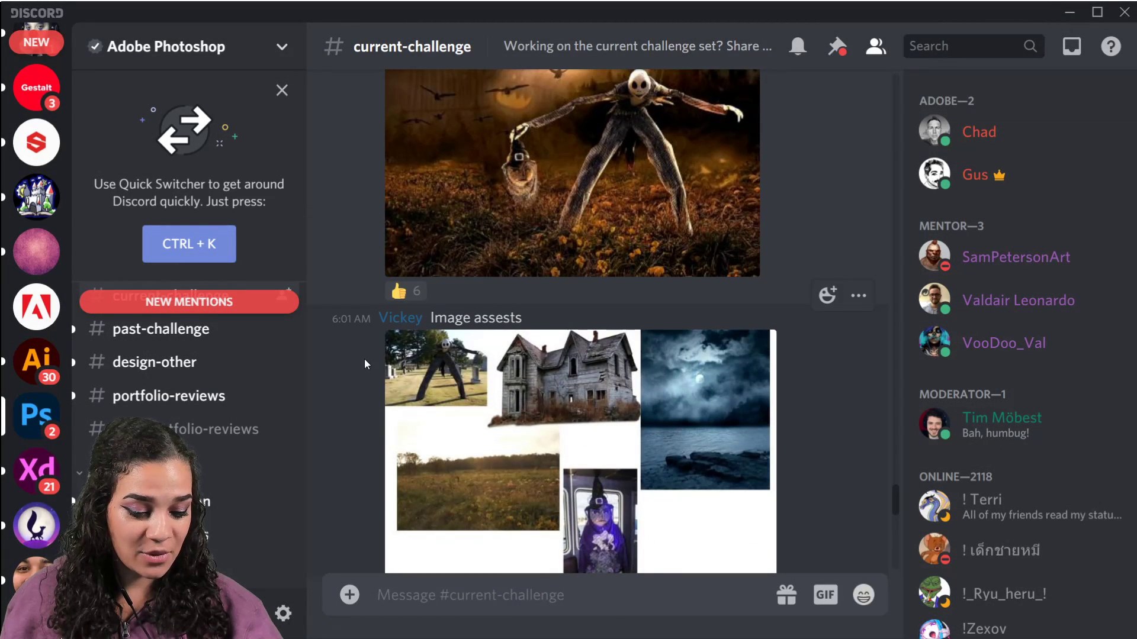
pyautogui.scroll(1, 468, 347)
pyautogui.scroll(5, 468, 348)
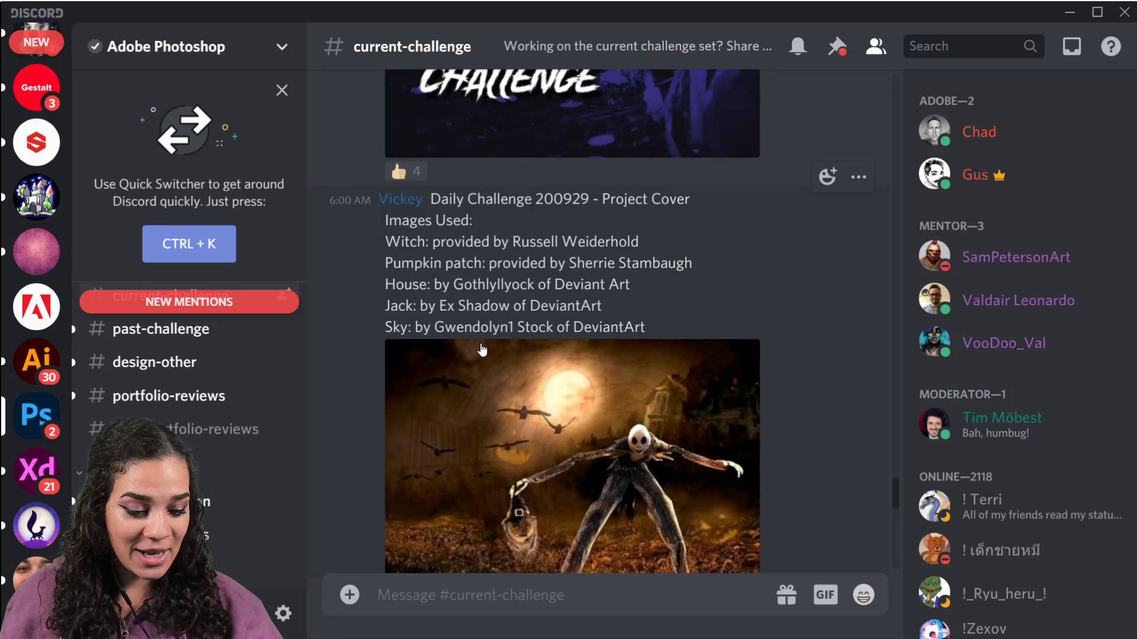
pyautogui.scroll(-1, 570, 380)
pyautogui.click(570, 381)
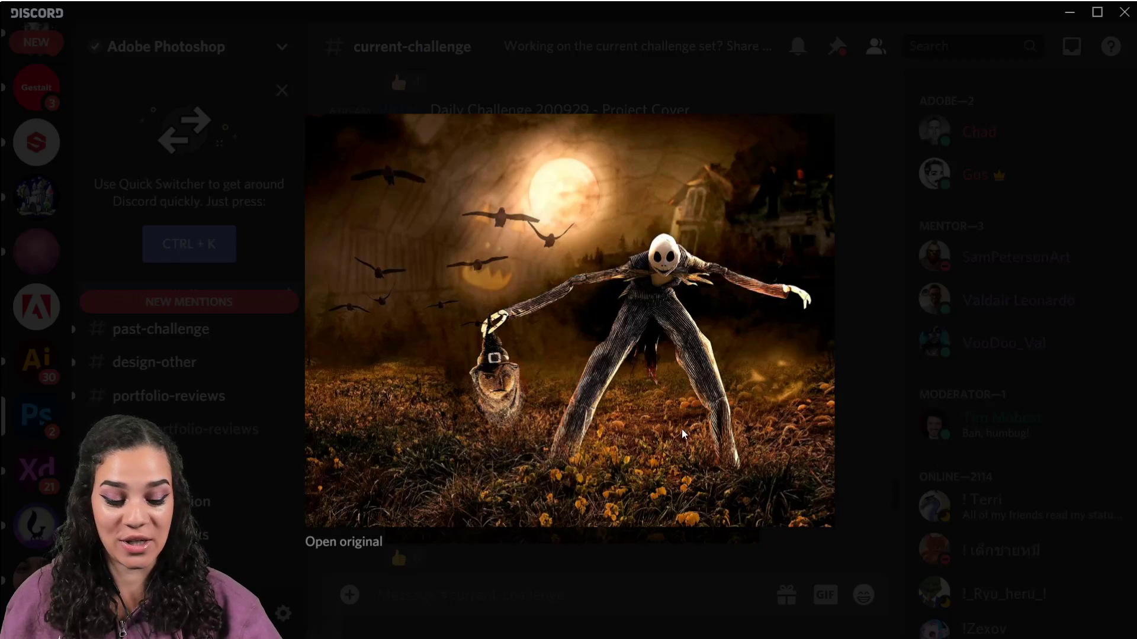
pyautogui.click(871, 343)
# Browse back through the older covers and mentor feedback posted in the current-challenge channel
pyautogui.scroll(15, 751, 382)
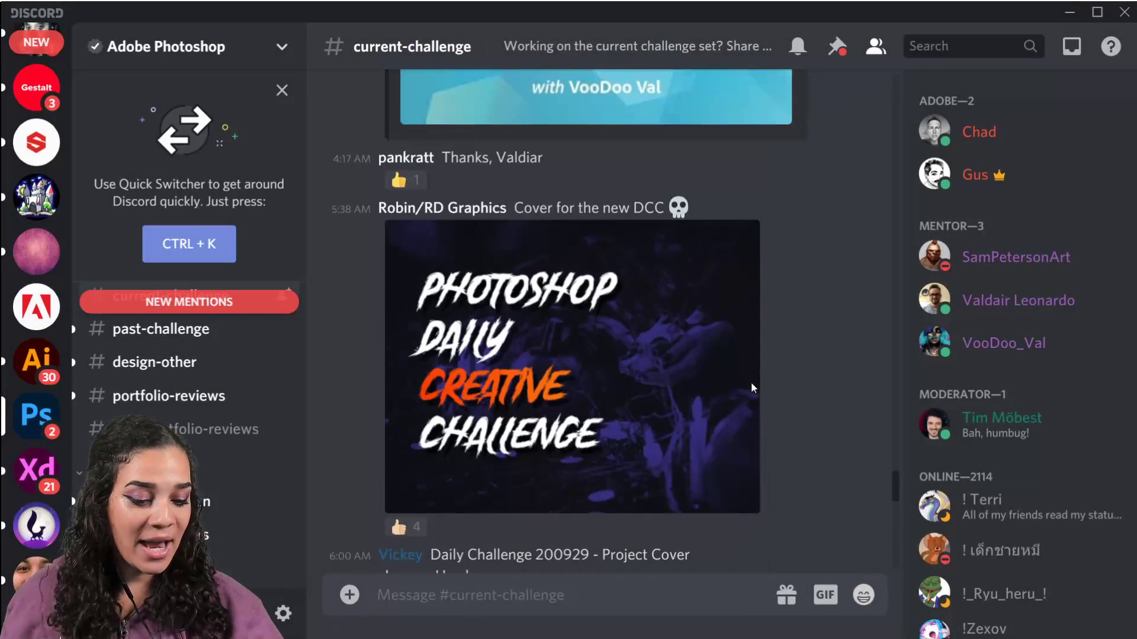
pyautogui.scroll(15, 750, 382)
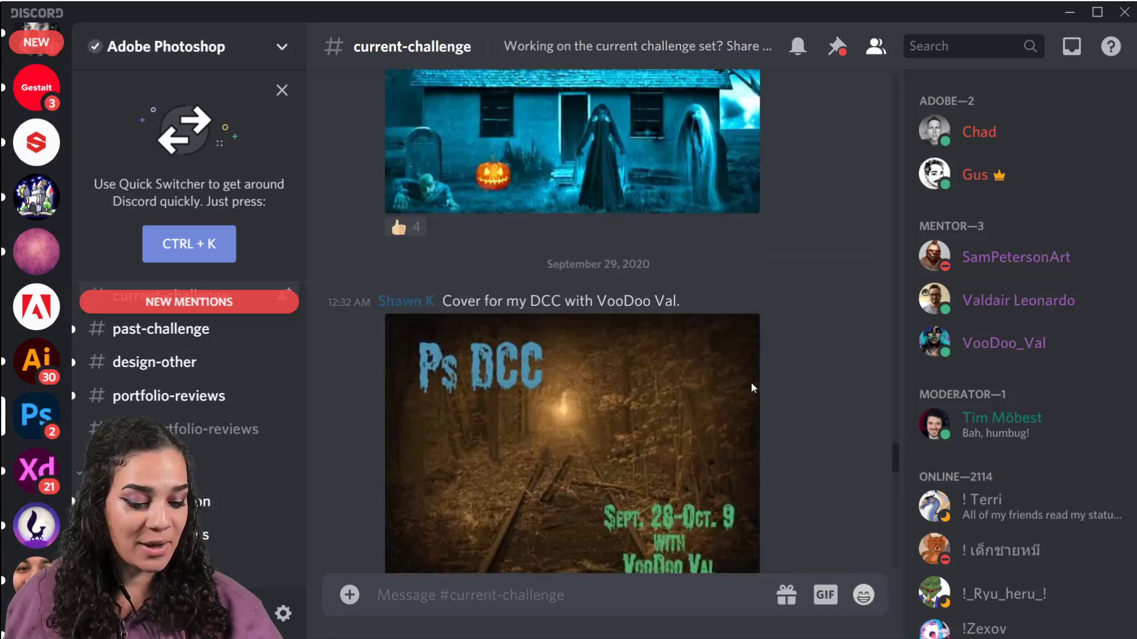
pyautogui.scroll(15, 751, 386)
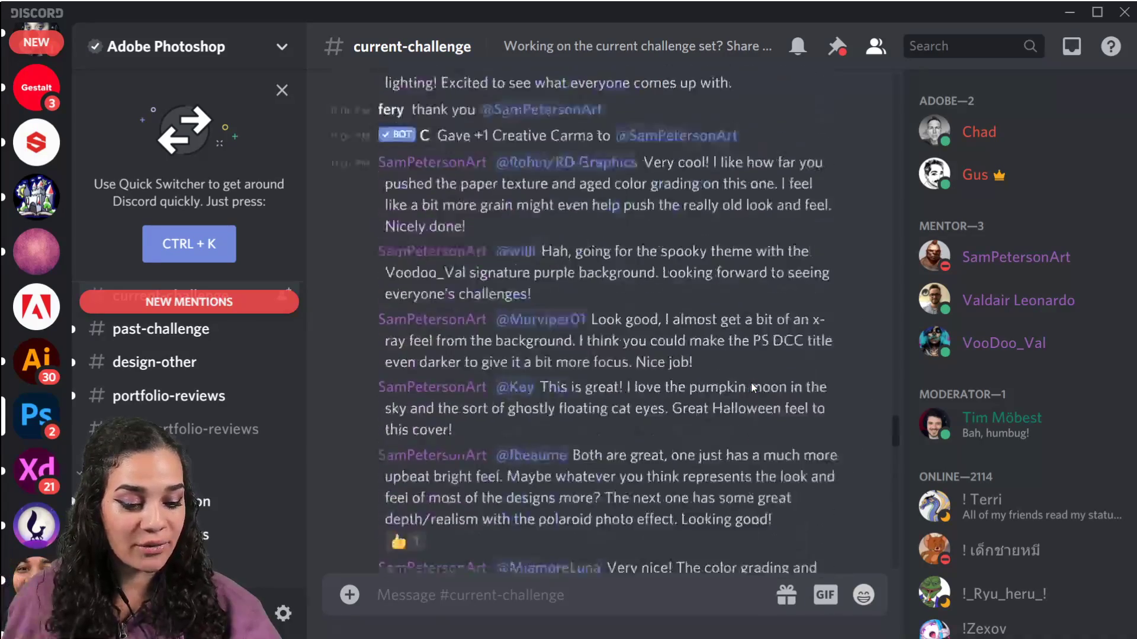
pyautogui.scroll(15, 751, 382)
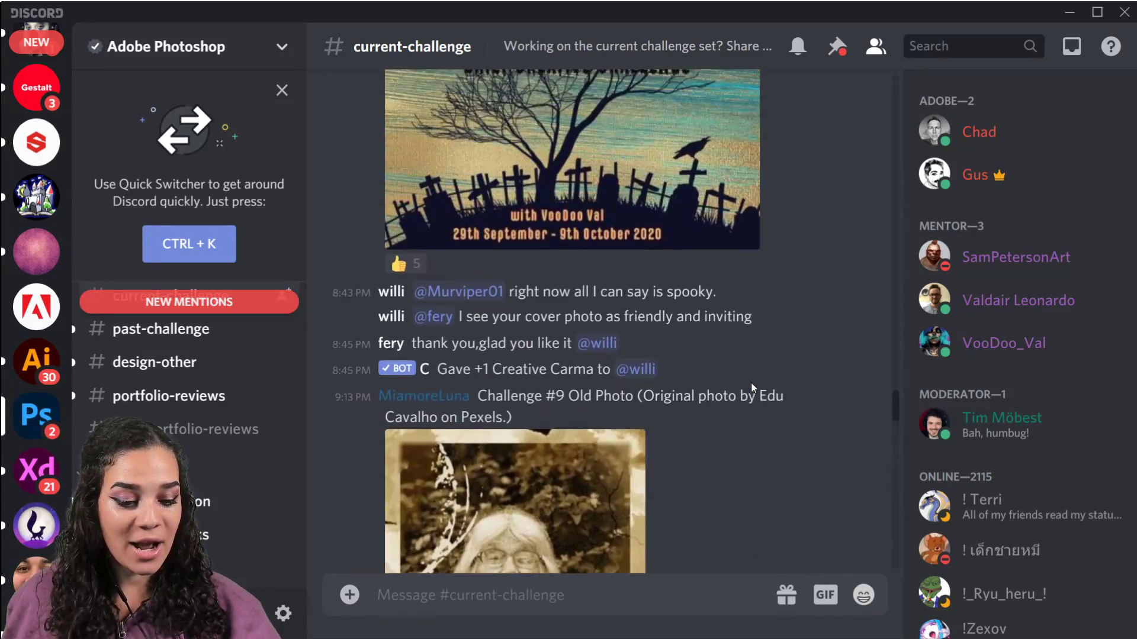
pyautogui.scroll(15, 752, 385)
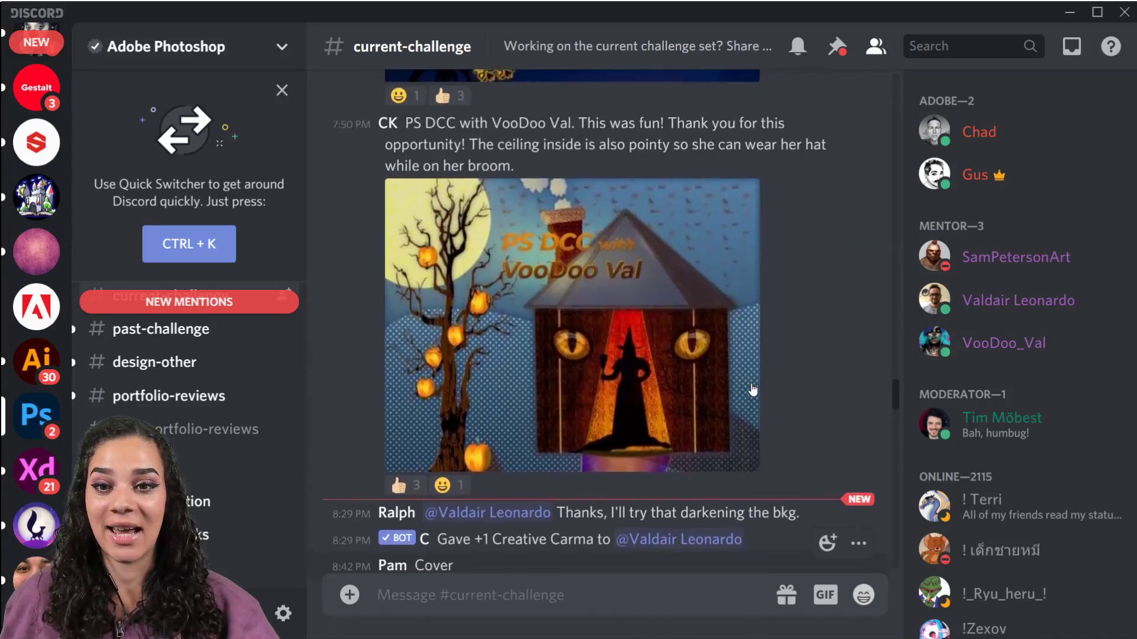
pyautogui.scroll(15, 751, 367)
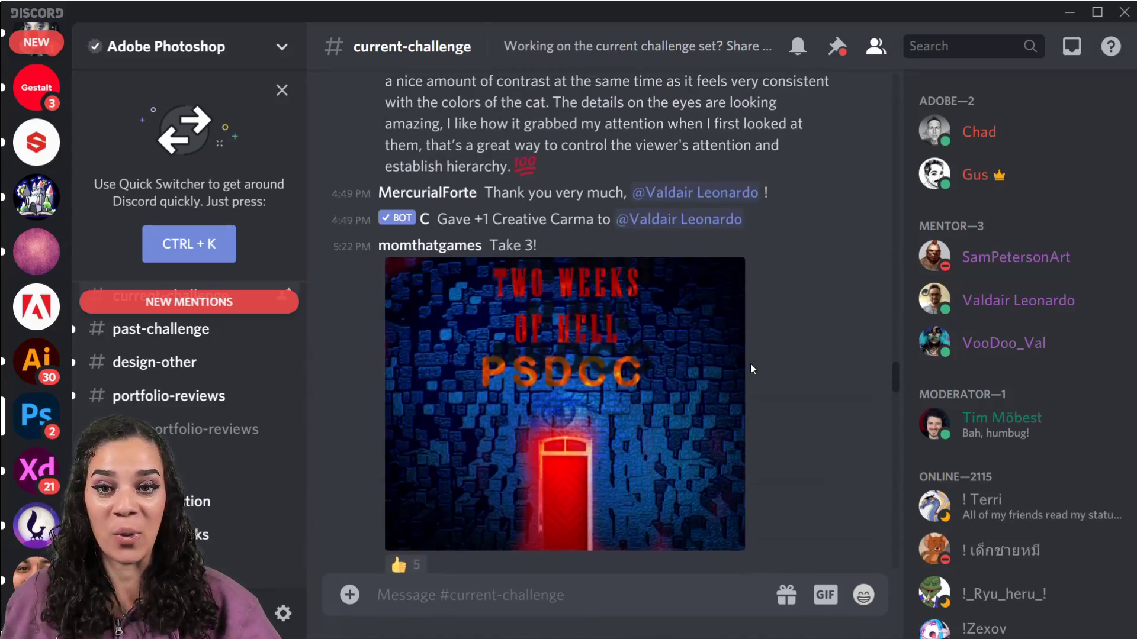
pyautogui.scroll(15, 749, 371)
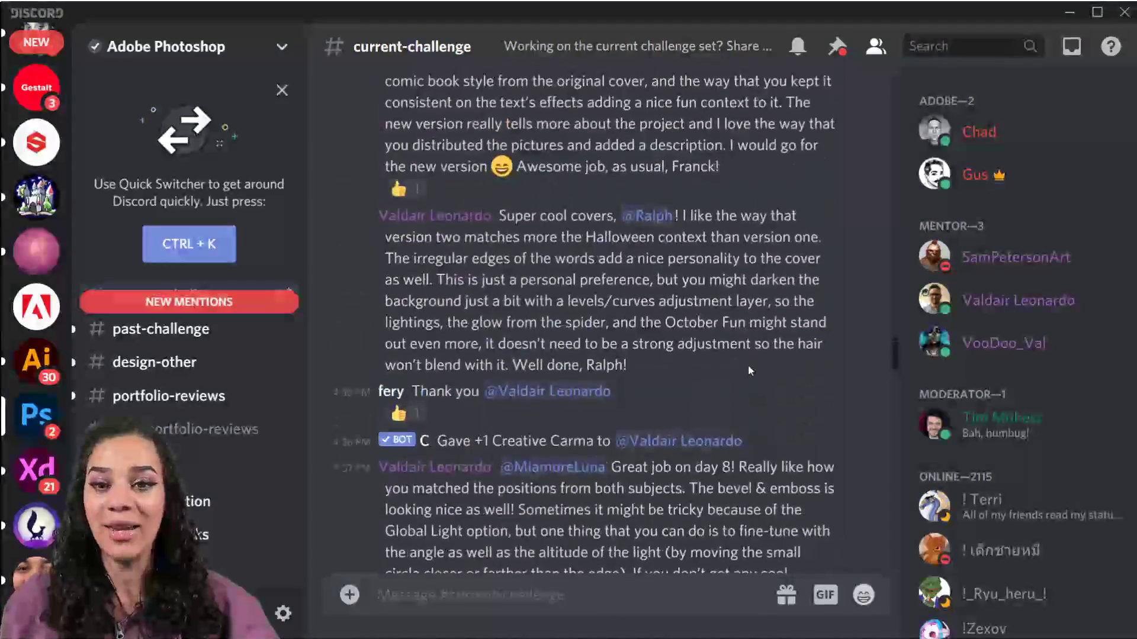
pyautogui.scroll(10, 748, 364)
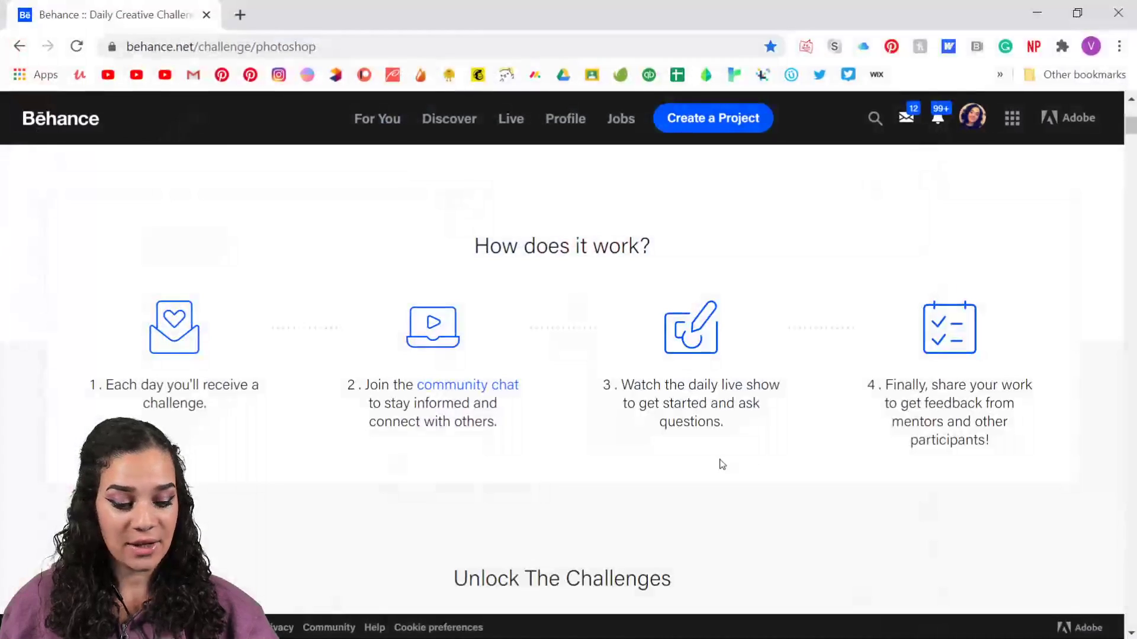
# Bring up the Ethereal Objects card on the Behance challenge page, and switch to Photoshop with the starter file open
pyautogui.scroll(-10, 662, 447)
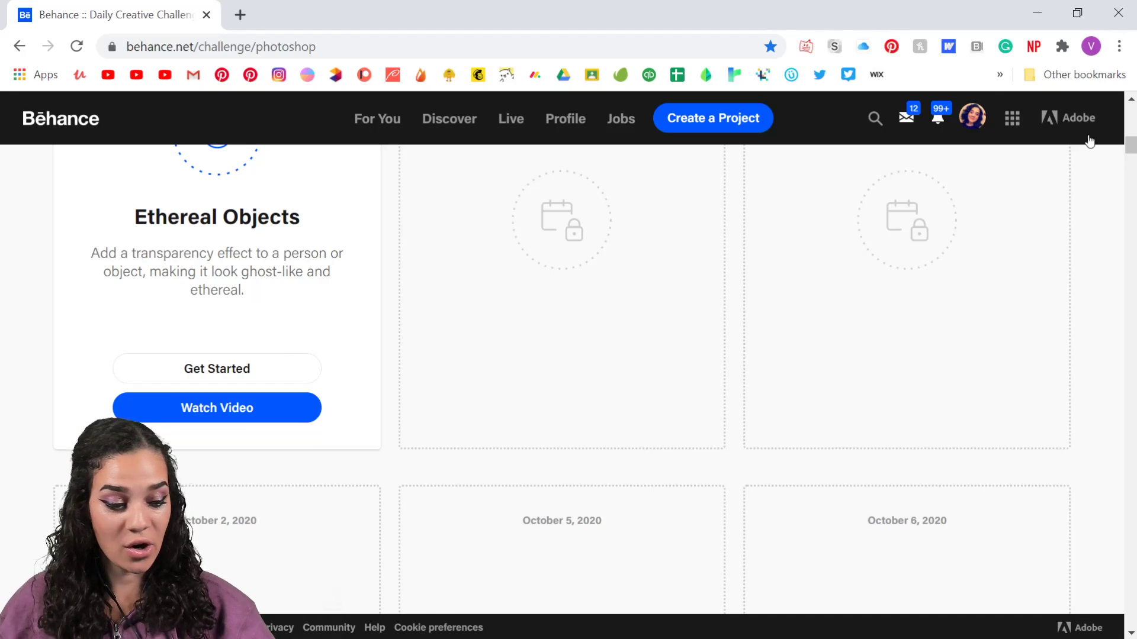
pyautogui.click(1035, 19)
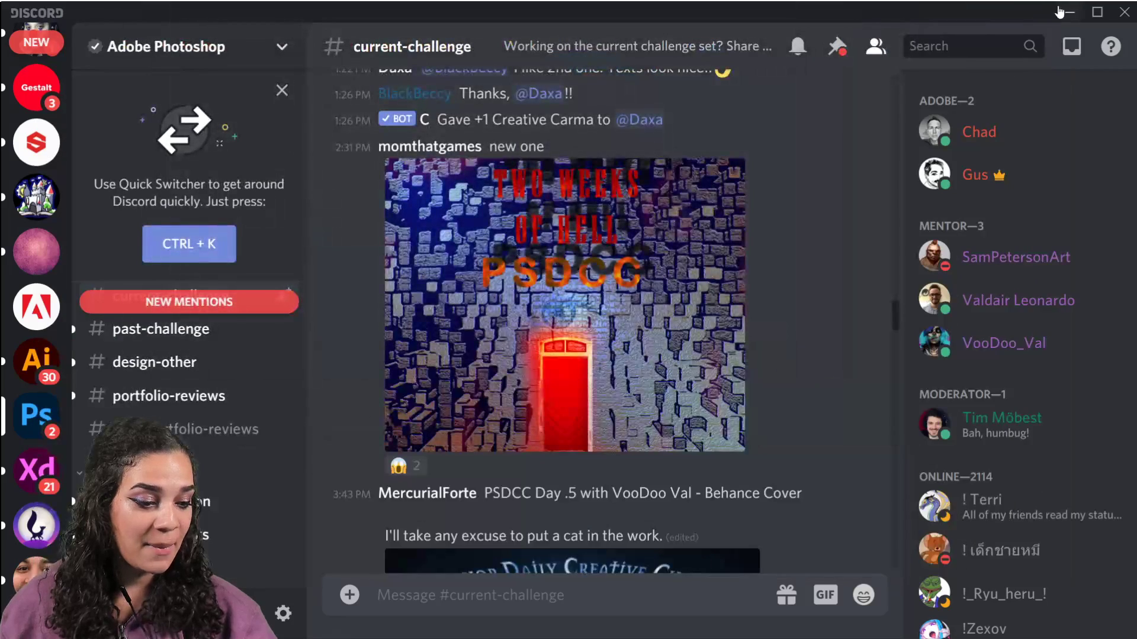
pyautogui.click(1064, 12)
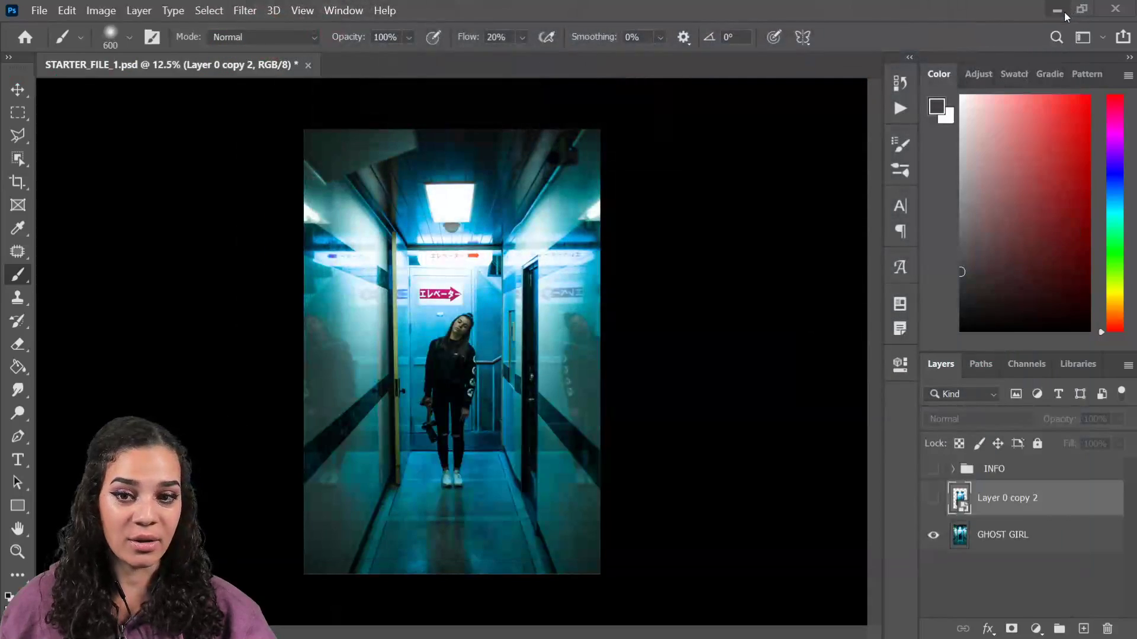
# Show the INFO layer group to read the Challenge 1 brief at a larger zoom, and hide the group again
pyautogui.click(933, 469)
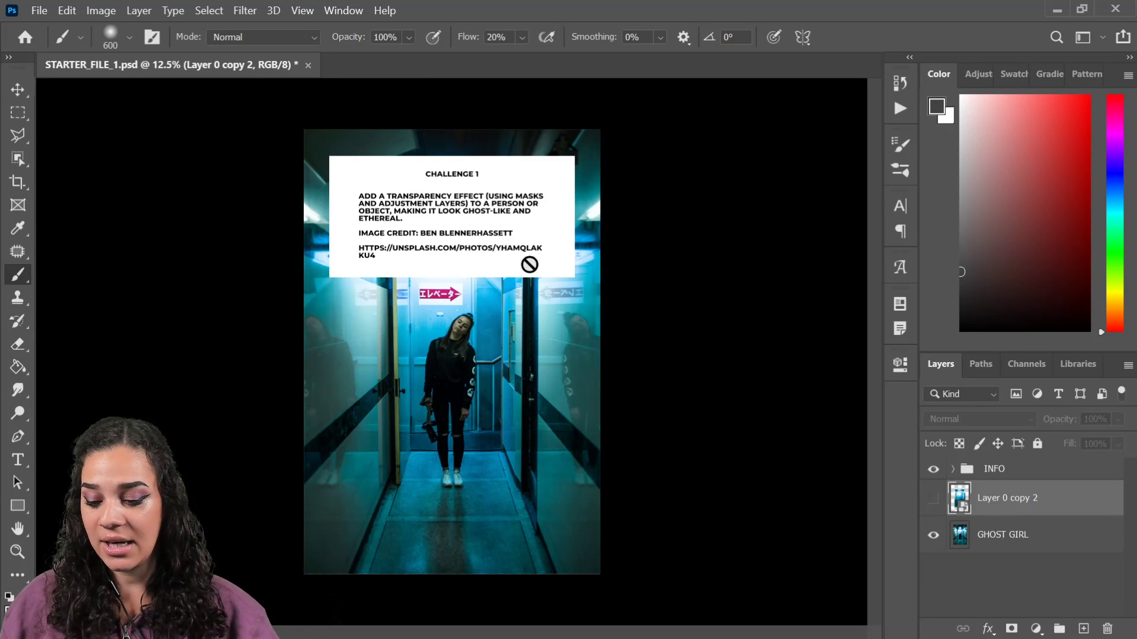
pyautogui.hotkey('ctrl', '+')
pyautogui.moveTo(552, 232); pyautogui.dragTo(584, 299)
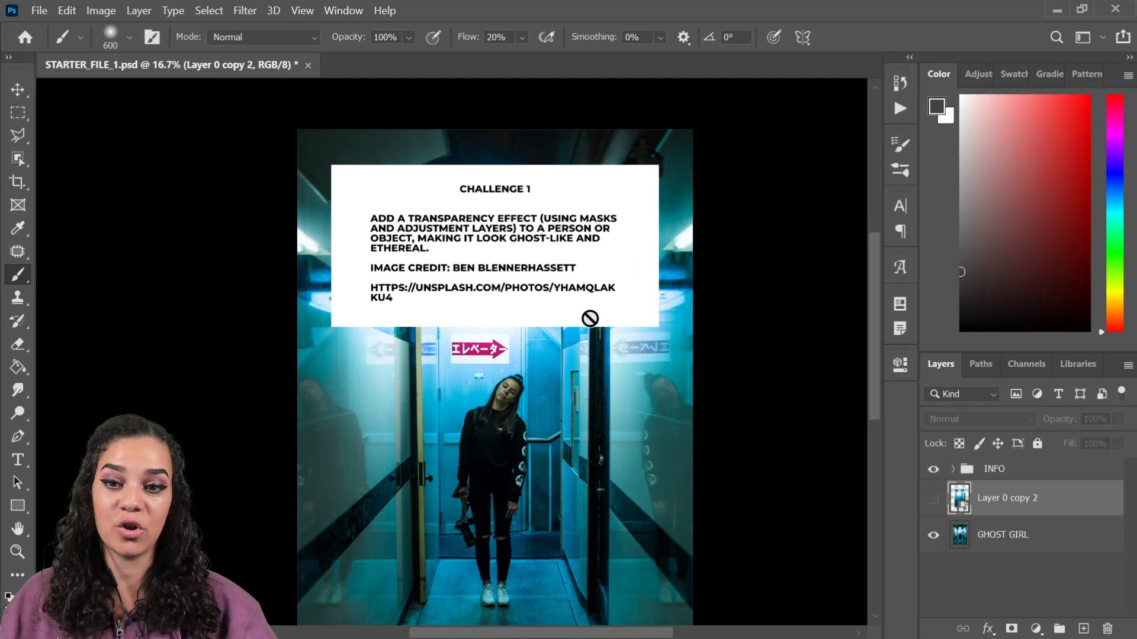
pyautogui.click(934, 471)
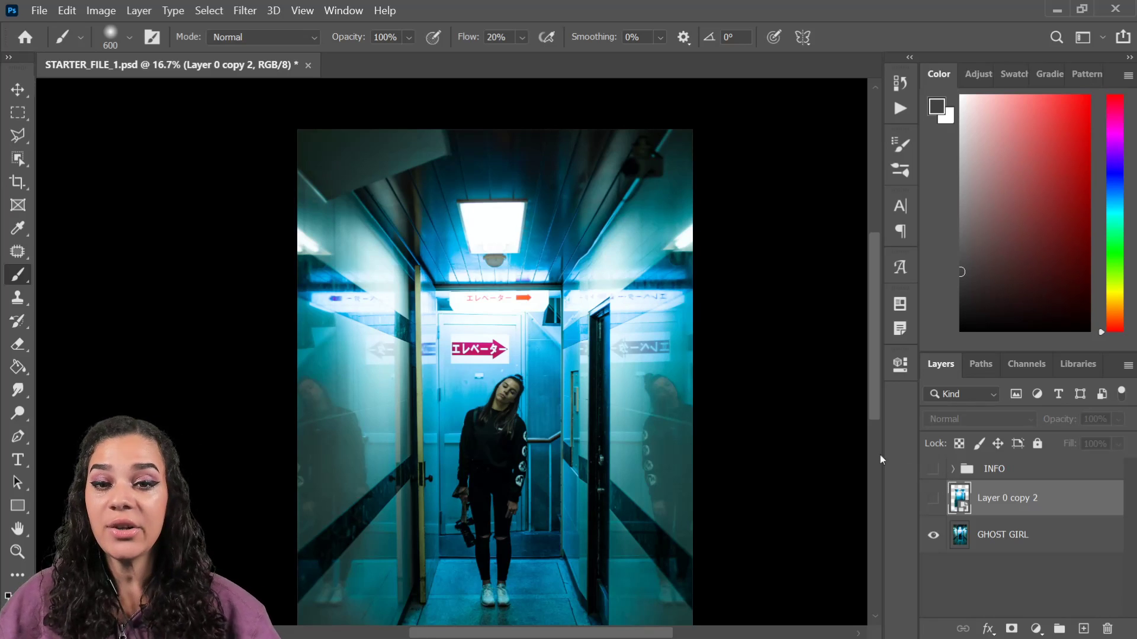
# Load the bounds of Layer 0 copy 2 as a selection and crop the canvas to it
pyautogui.scroll(2, 718, 482)
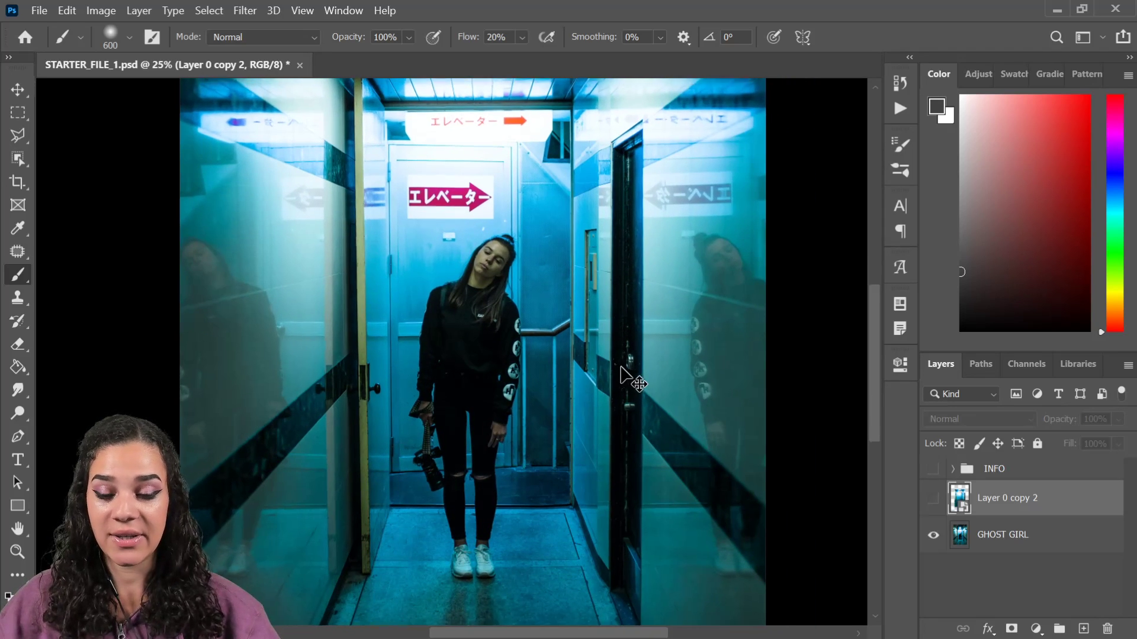
pyautogui.scroll(-1, 621, 373)
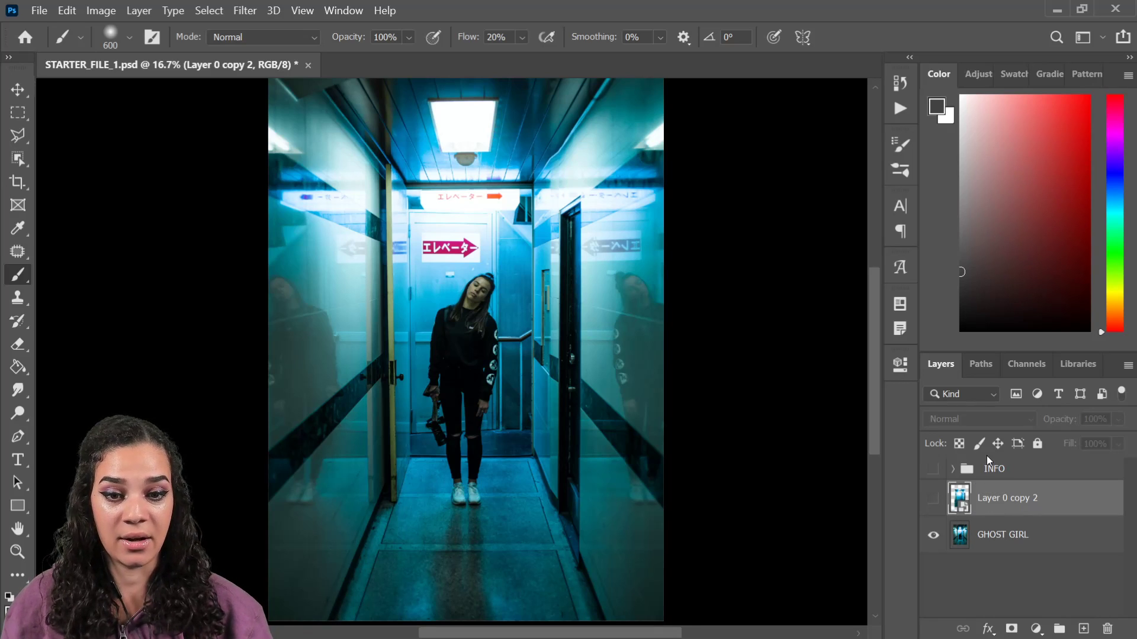
pyautogui.keyDown('ctrl'); pyautogui.click(960, 503); pyautogui.keyUp('ctrl')
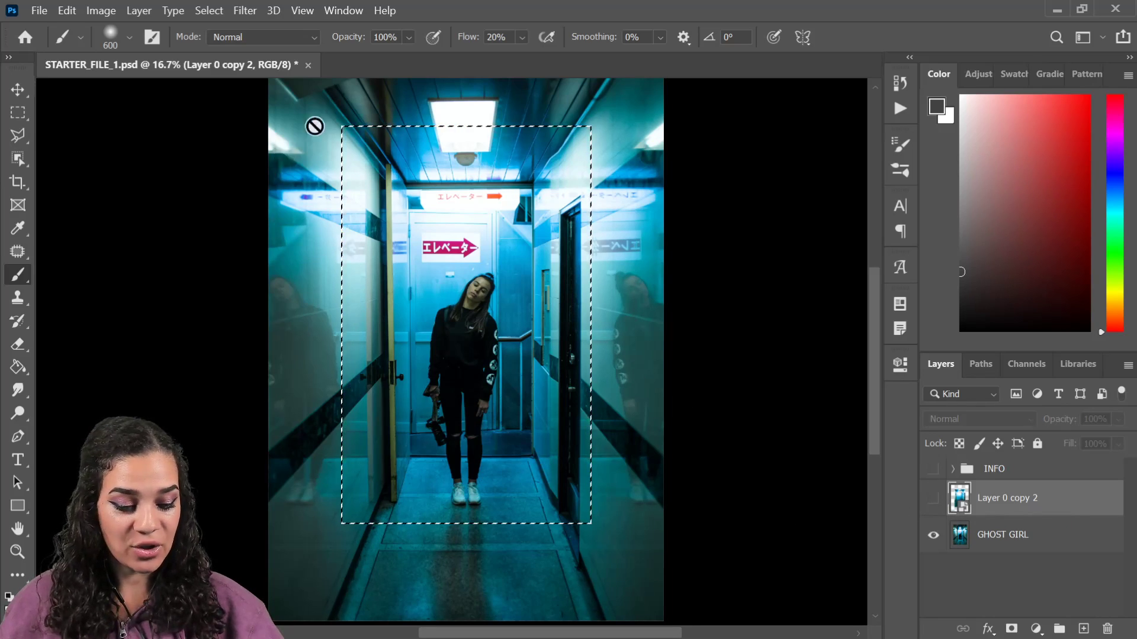
pyautogui.press('c')
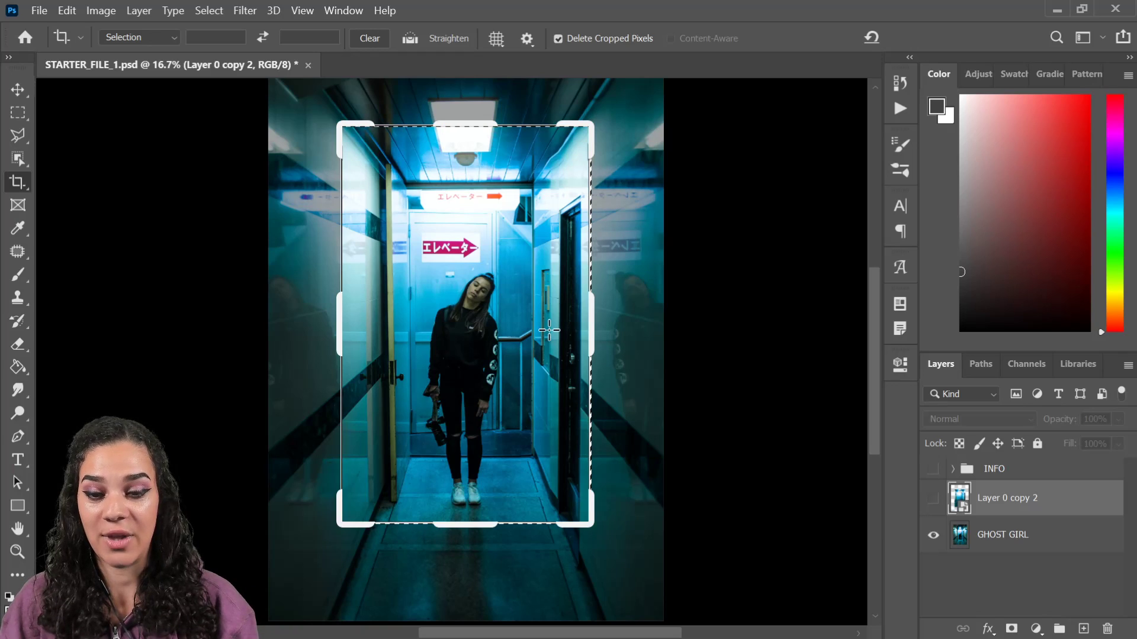
pyautogui.click(548, 331)
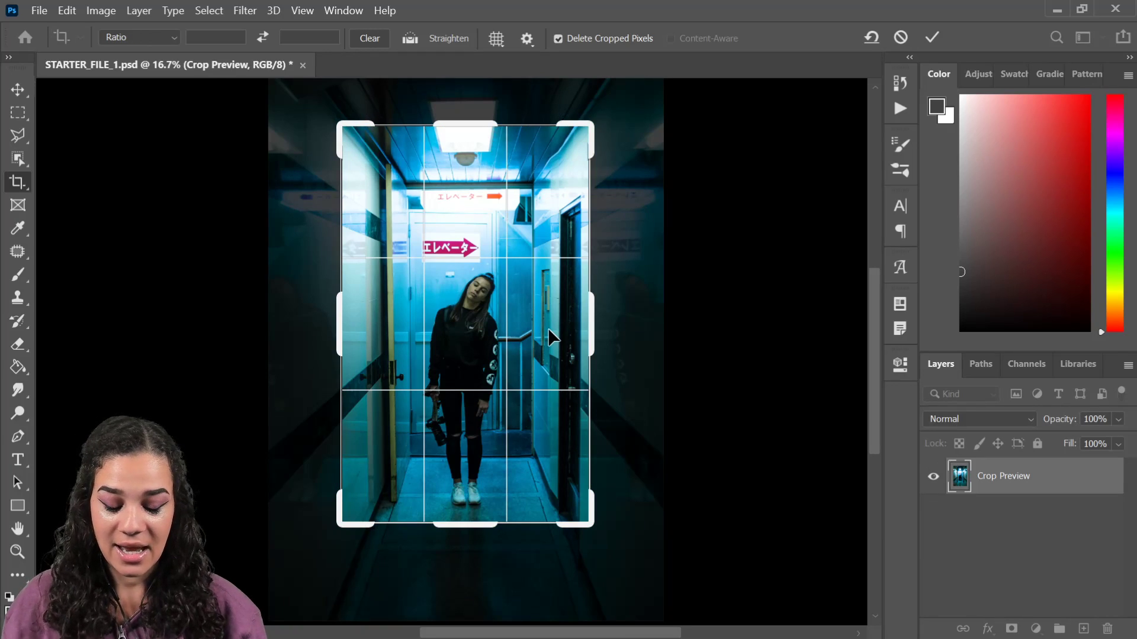
pyautogui.press('Return')
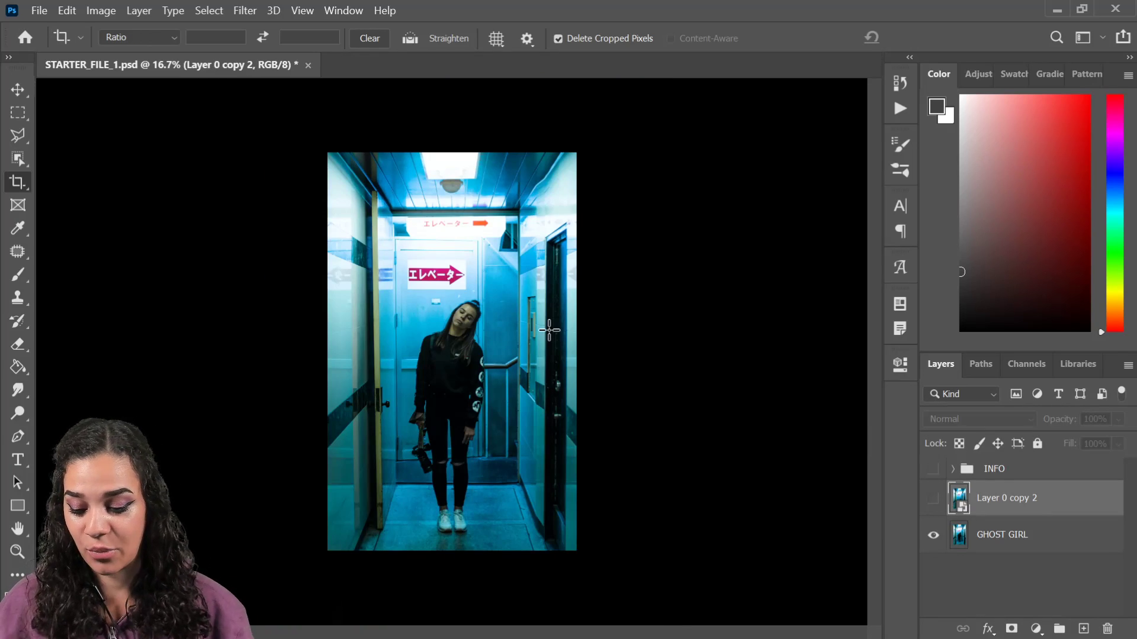
# Select the woman on the GHOST GIRL layer with Select Subject
pyautogui.hotkey('ctrl', '+')
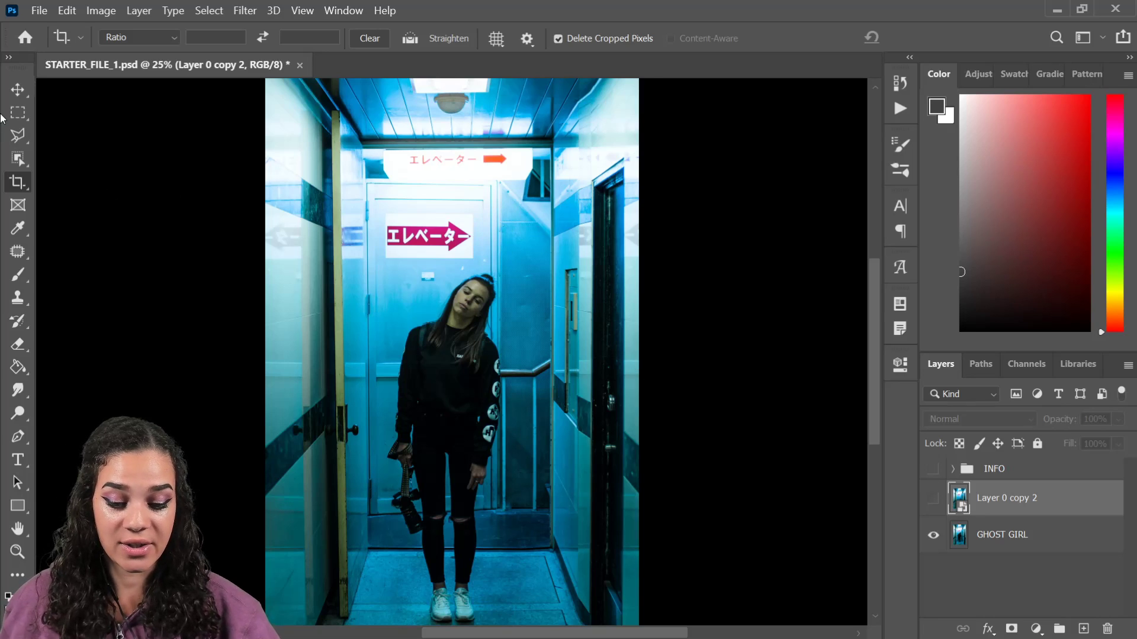
pyautogui.click(18, 159)
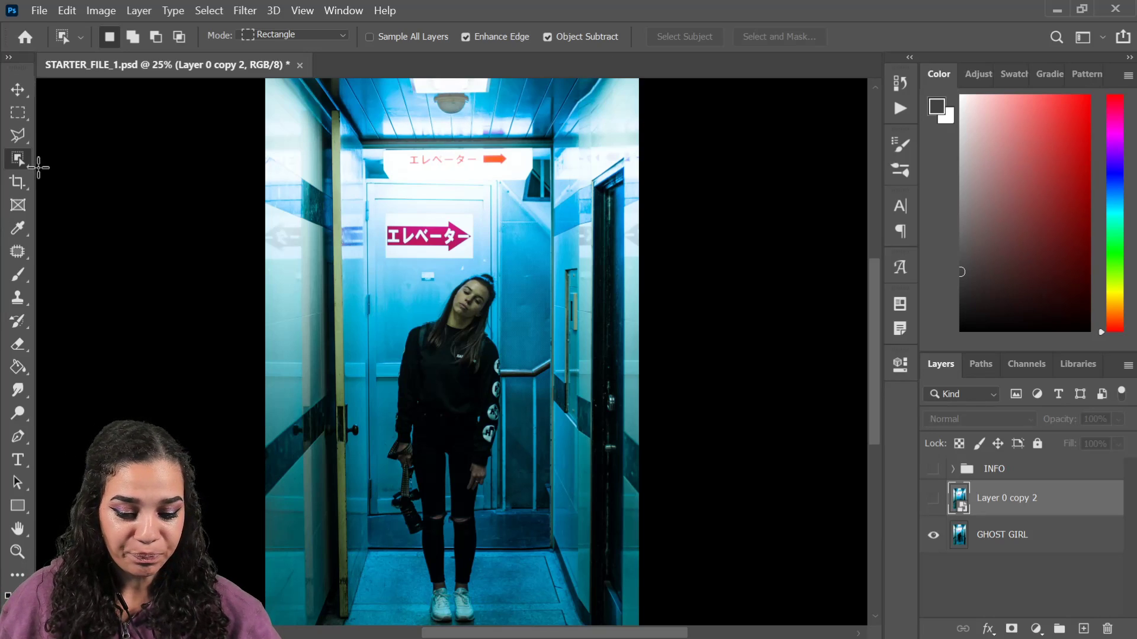
pyautogui.click(1033, 548)
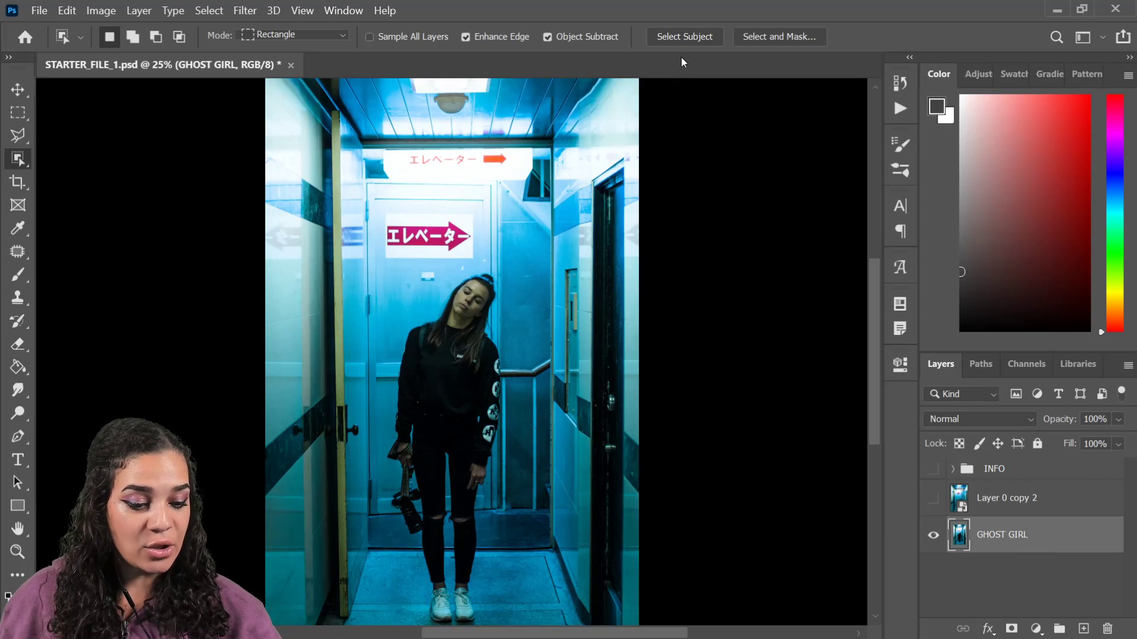
pyautogui.click(682, 37)
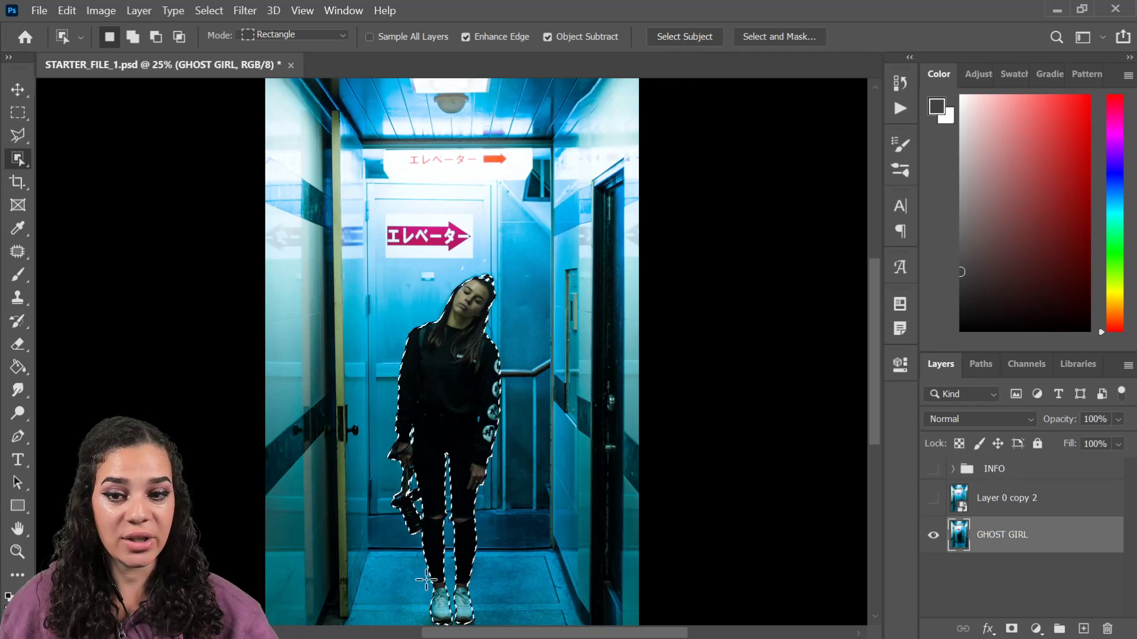
# Examine the accuracy of the selection edge around the woman's hair, sleeves, hands and legs at 100% zoom
pyautogui.hotkey('ctrl', '+')
pyautogui.hotkey('ctrl', '+')
pyautogui.hotkey('ctrl', '+')
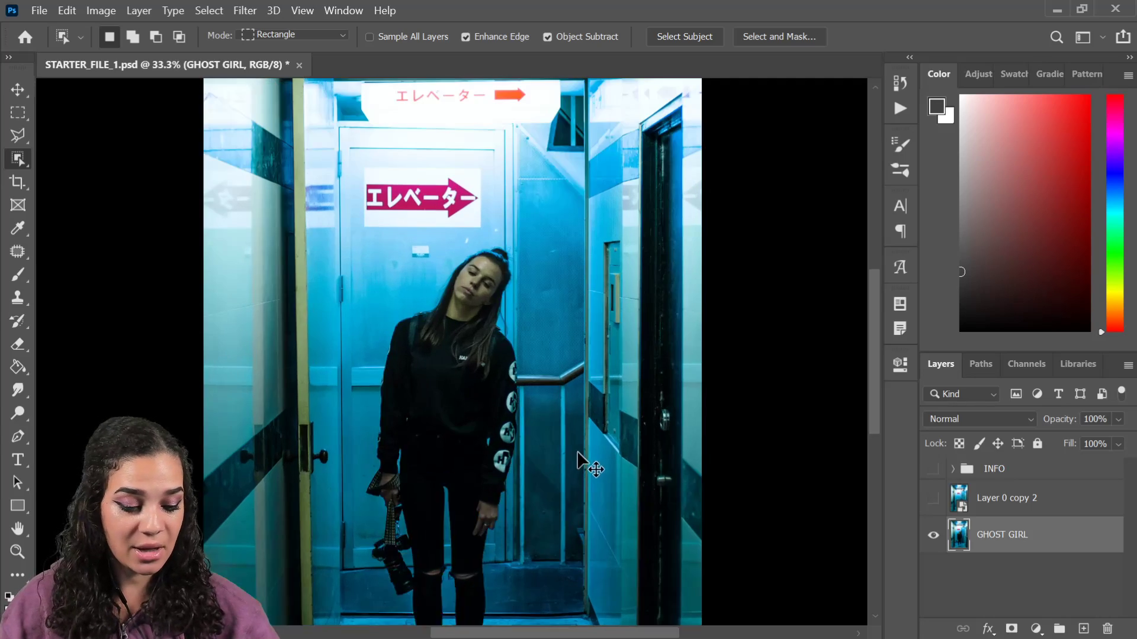
pyautogui.hotkey('ctrl', '+')
pyautogui.scroll(3, 590, 311)
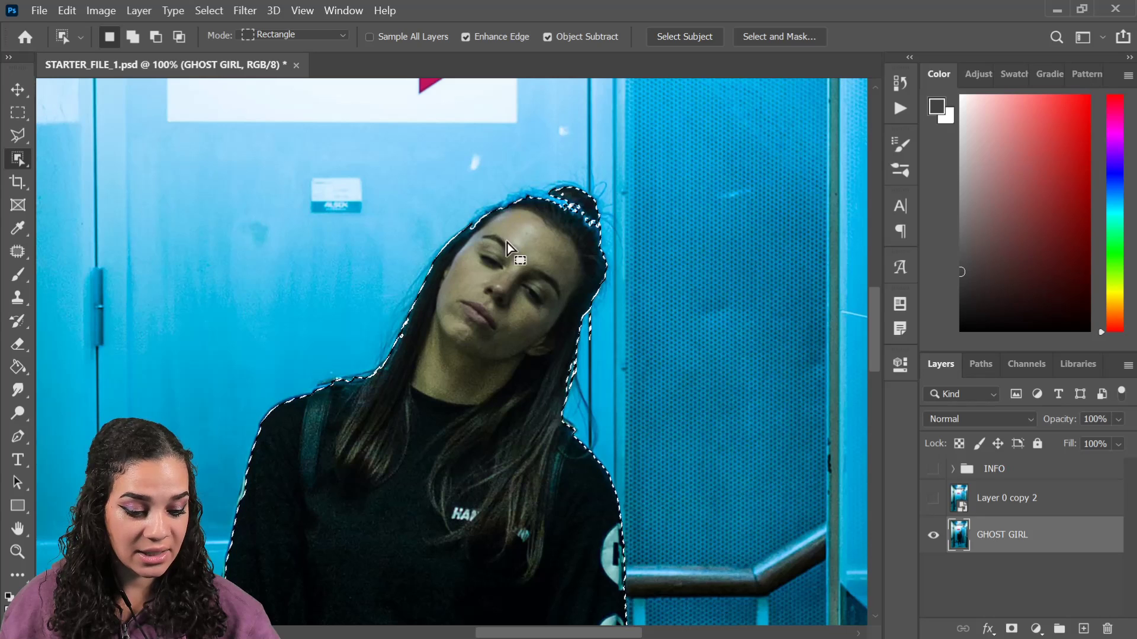
pyautogui.scroll(-10, 534, 201)
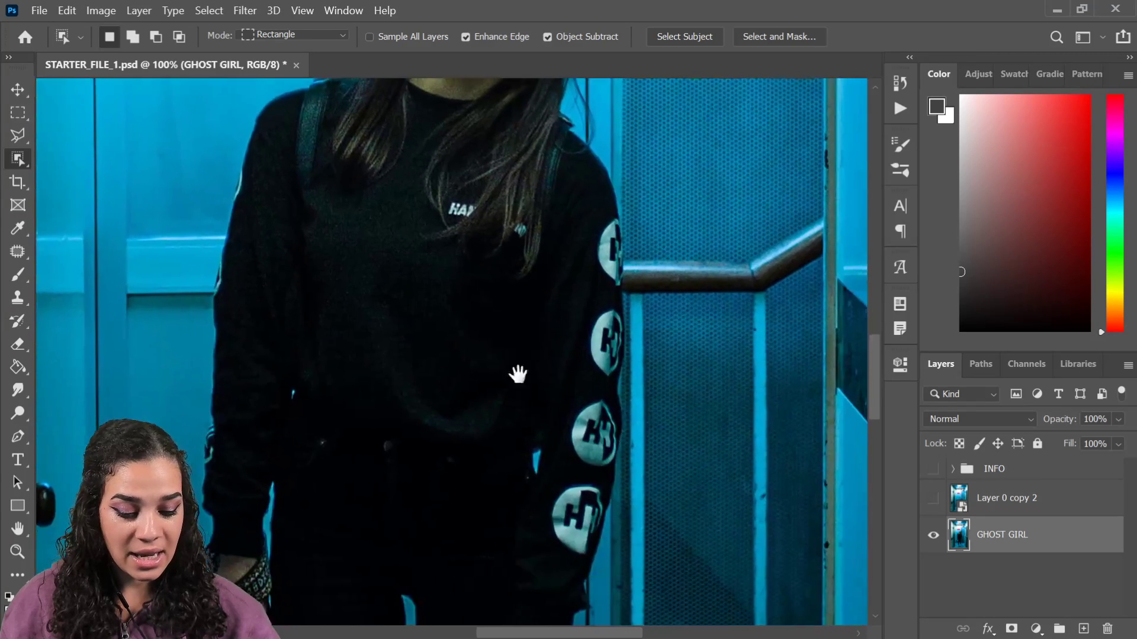
pyautogui.moveTo(457, 508); pyautogui.dragTo(406, 500)
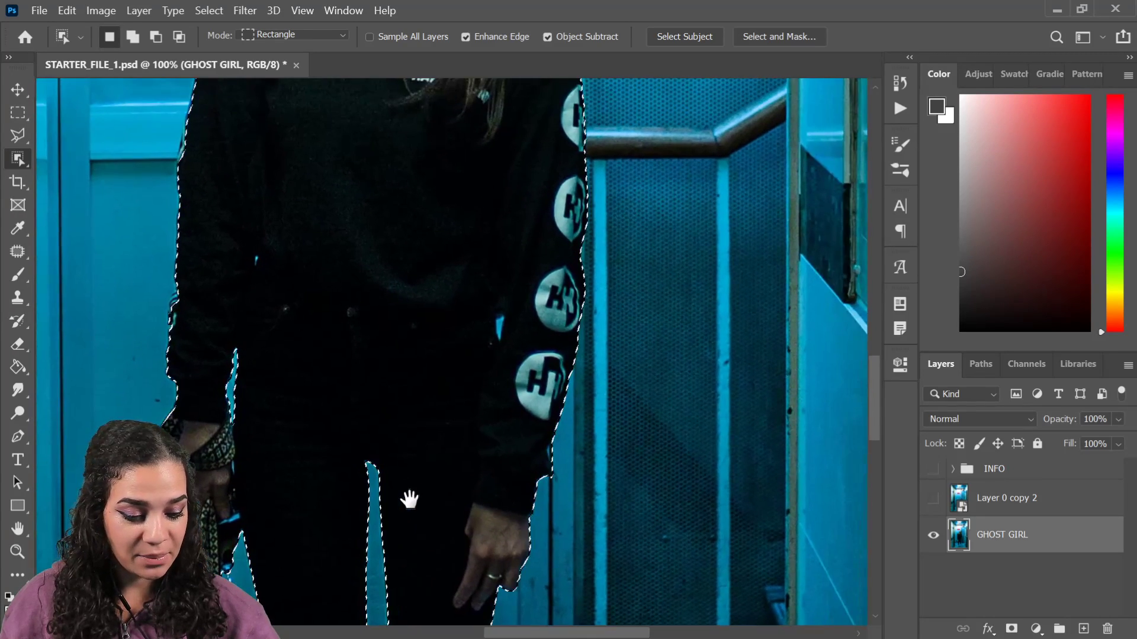
pyautogui.moveTo(507, 577); pyautogui.dragTo(516, 178)
pyautogui.moveTo(451, 525); pyautogui.dragTo(488, 390)
pyautogui.moveTo(485, 234); pyautogui.dragTo(495, 485)
pyautogui.moveTo(495, 372); pyautogui.dragTo(495, 375)
pyautogui.moveTo(520, 338); pyautogui.dragTo(490, 424)
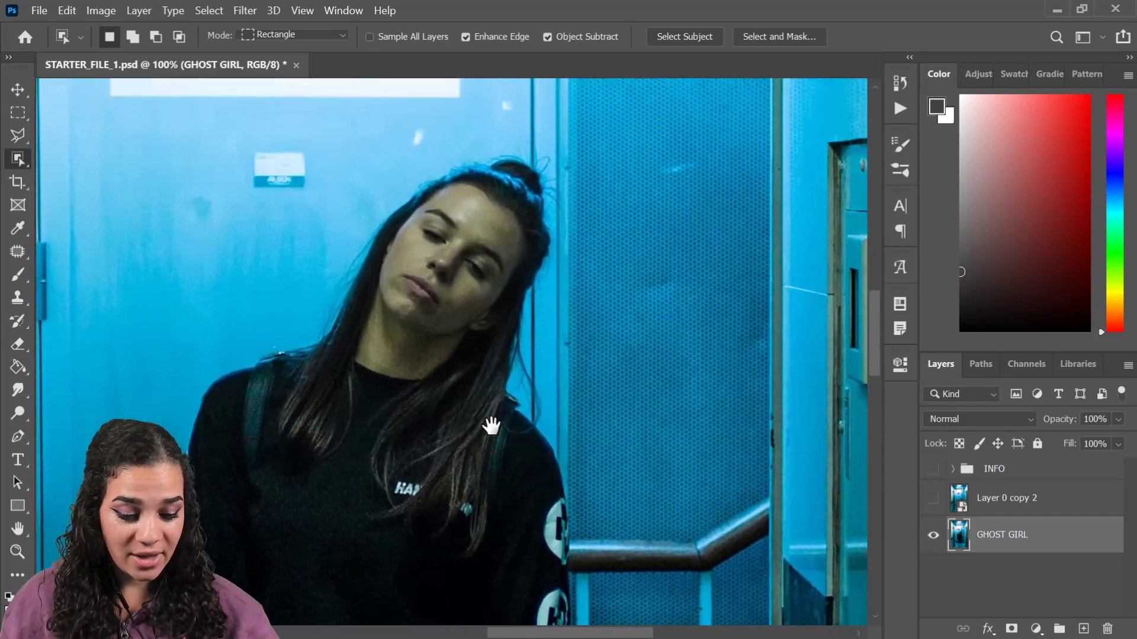
pyautogui.hotkey('ctrl', '-')
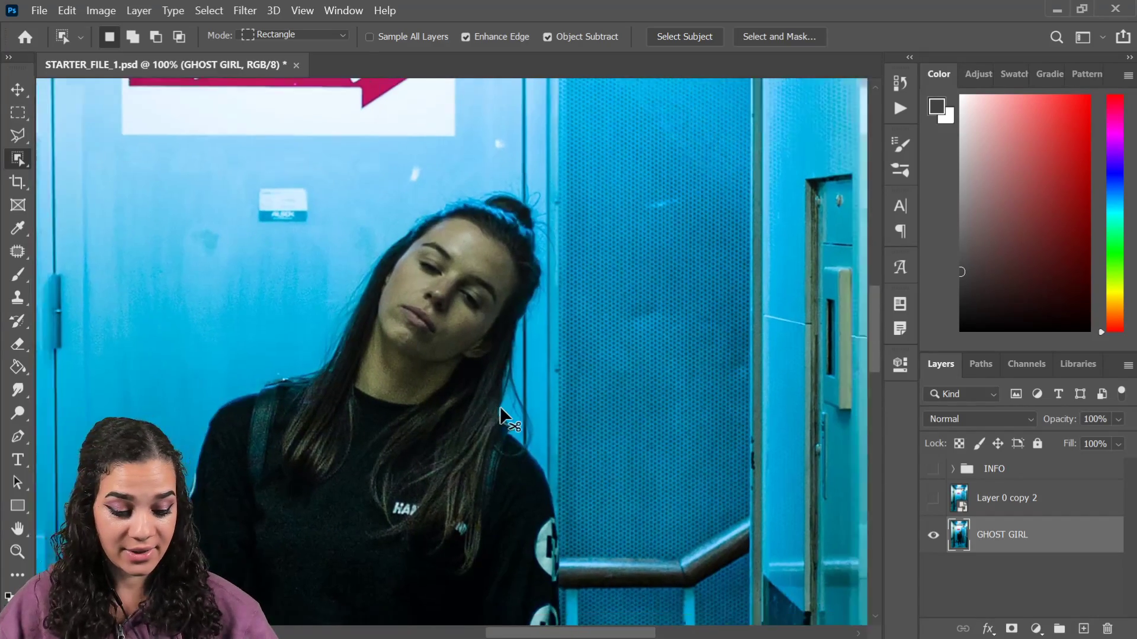
pyautogui.moveTo(465, 480); pyautogui.dragTo(468, 374)
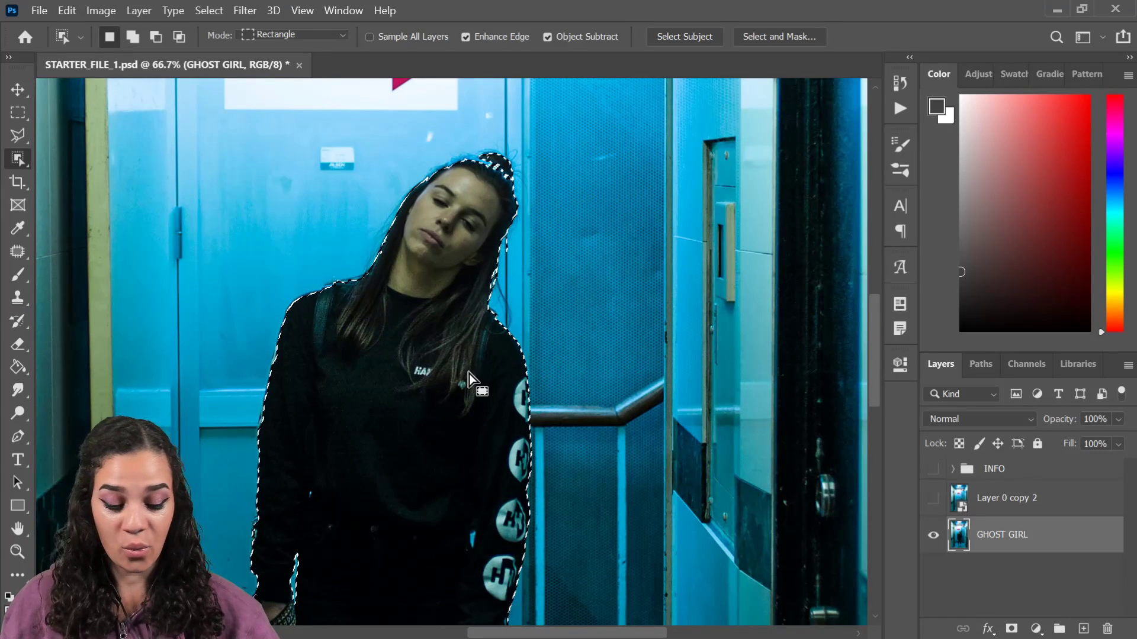
# Outline a rough five-sided Polygonal Lasso selection around the small label on the door, and undo it
pyautogui.press('l')
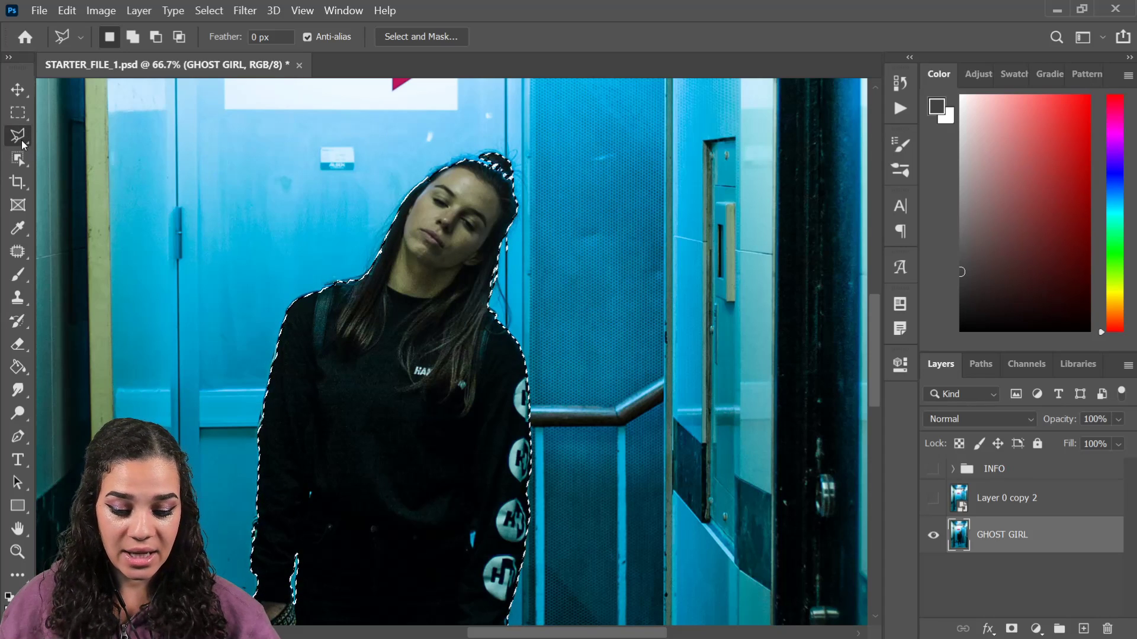
pyautogui.click(287, 133)
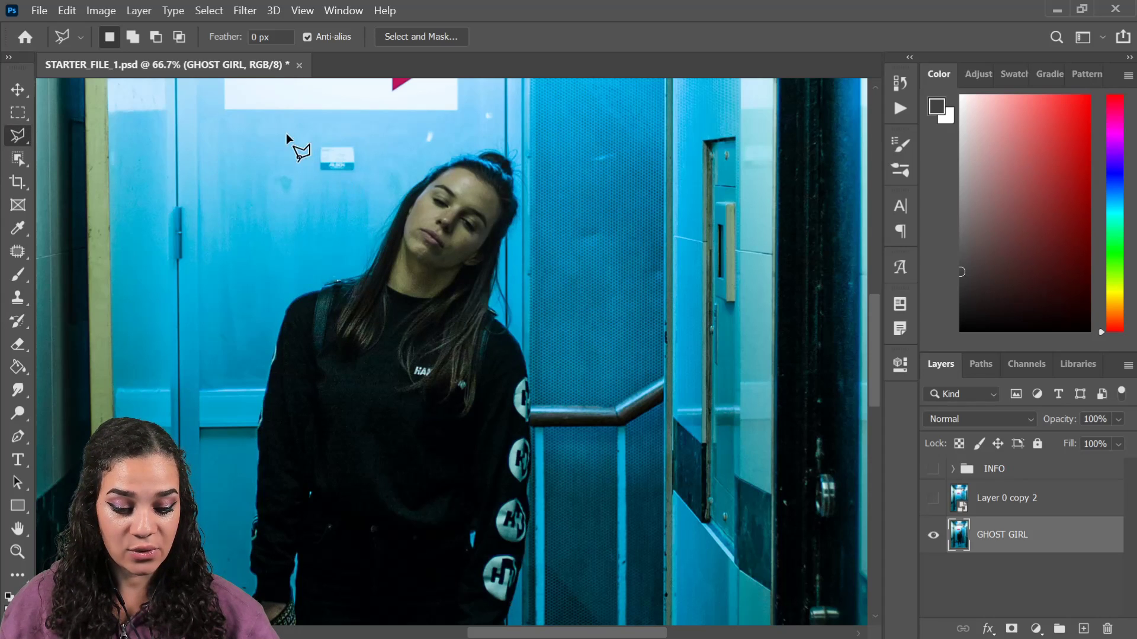
pyautogui.click(269, 244)
pyautogui.click(351, 205)
pyautogui.click(359, 145)
pyautogui.click(316, 120)
pyautogui.click(288, 132)
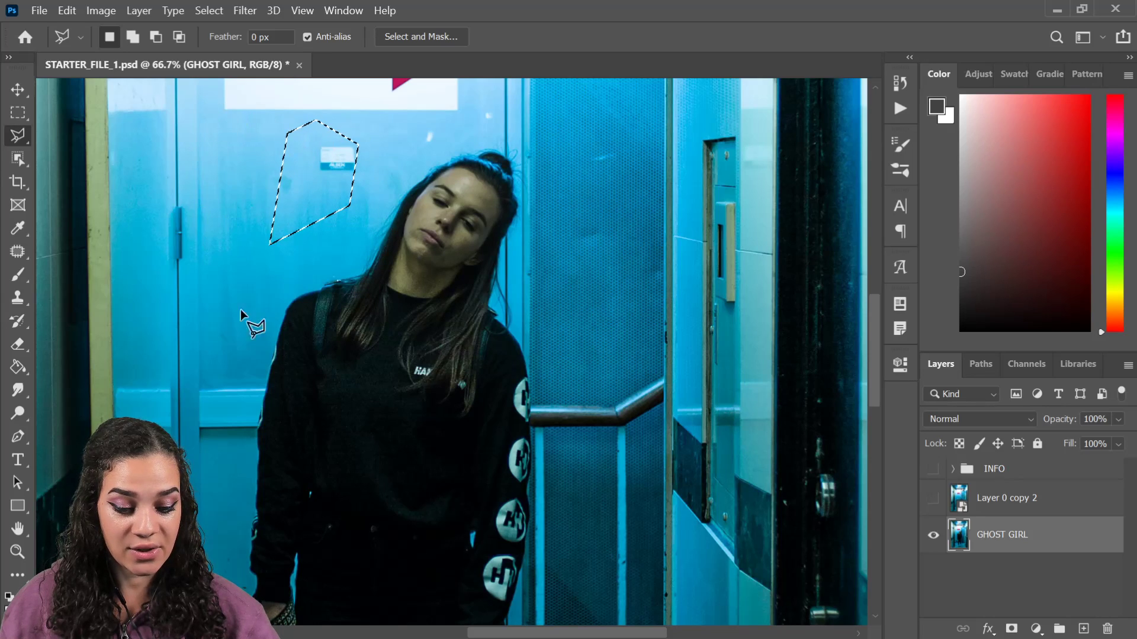
pyautogui.hotkey('ctrl', 'z')
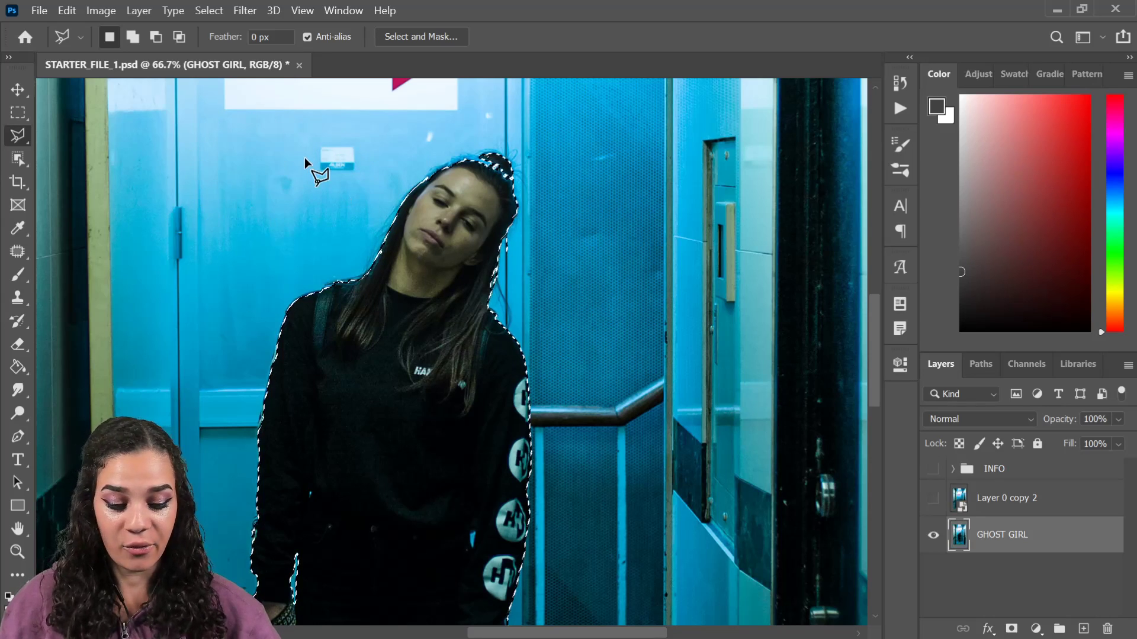
# Deselect, try tracing the woman's edge from her hair down to her hand with the Magnetic Lasso, and discard the path
pyautogui.rightClick(20, 140)
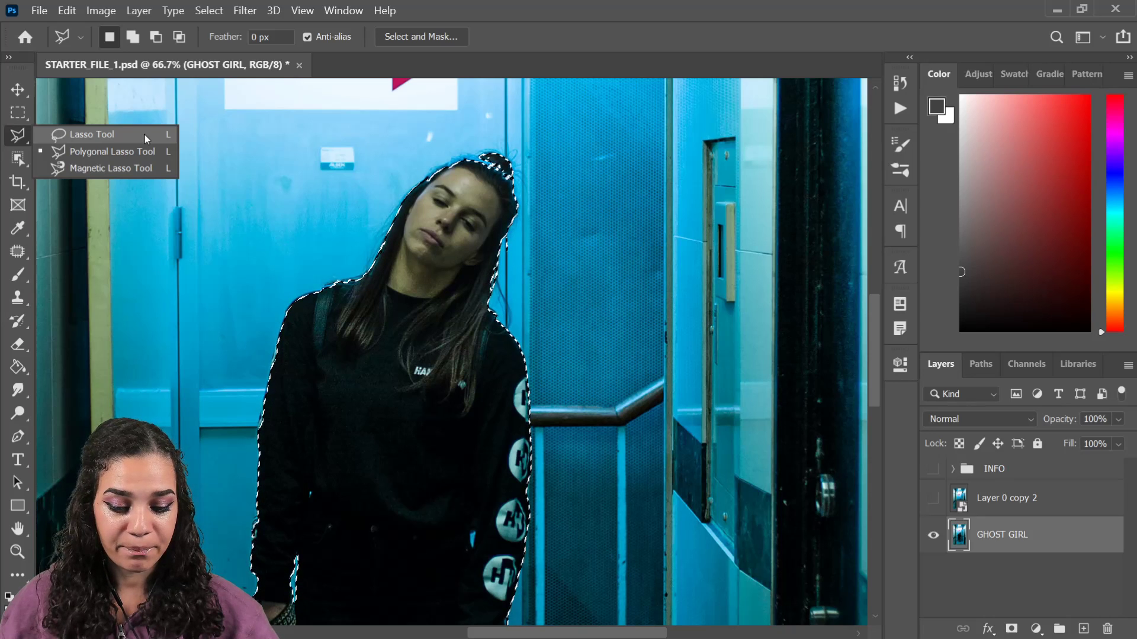
pyautogui.click(133, 167)
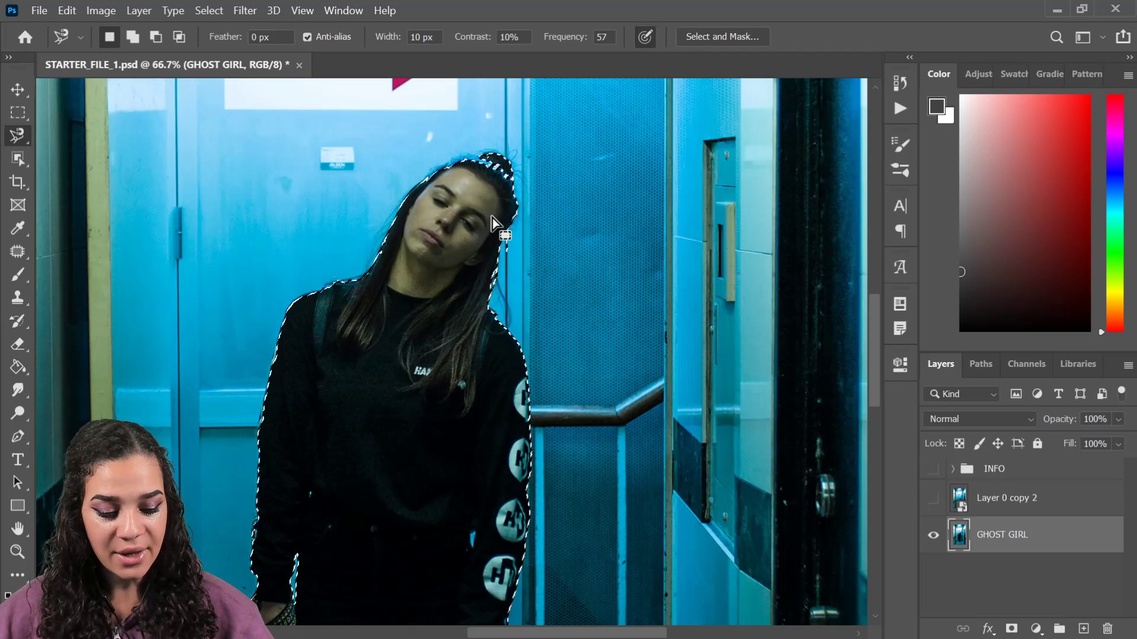
pyautogui.hotkey('ctrl', 'd')
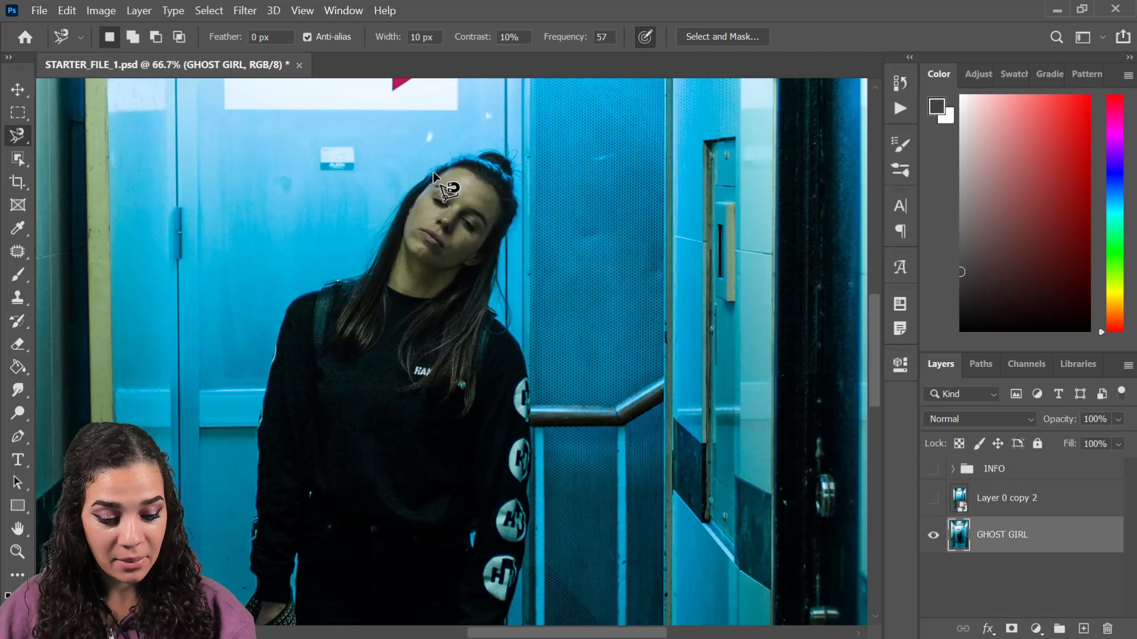
pyautogui.click(434, 170)
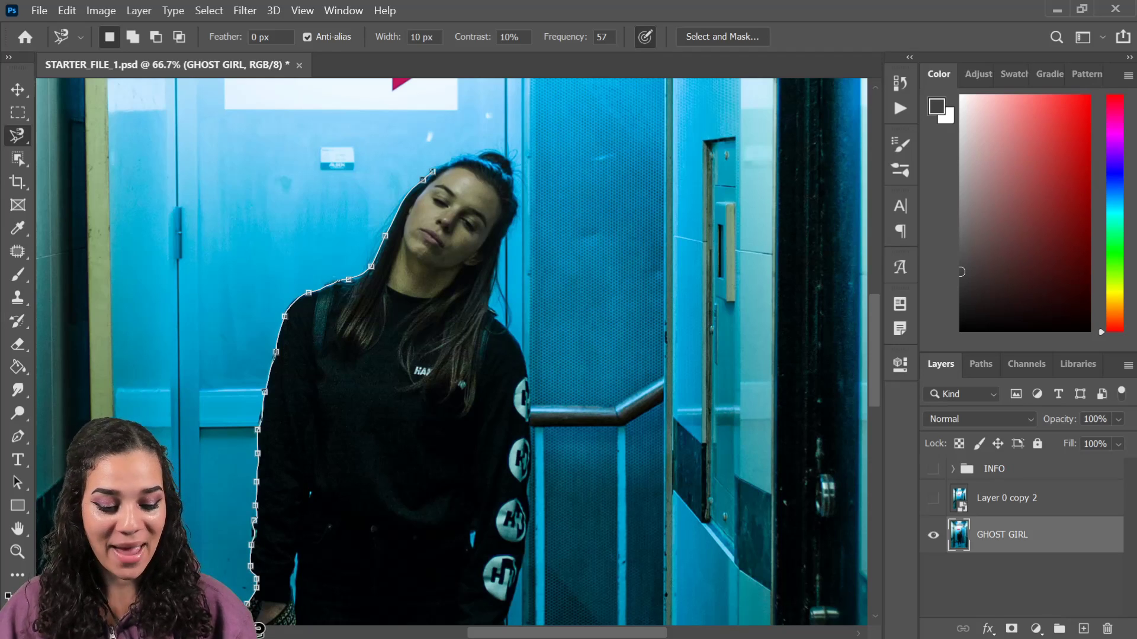
pyautogui.press('Escape')
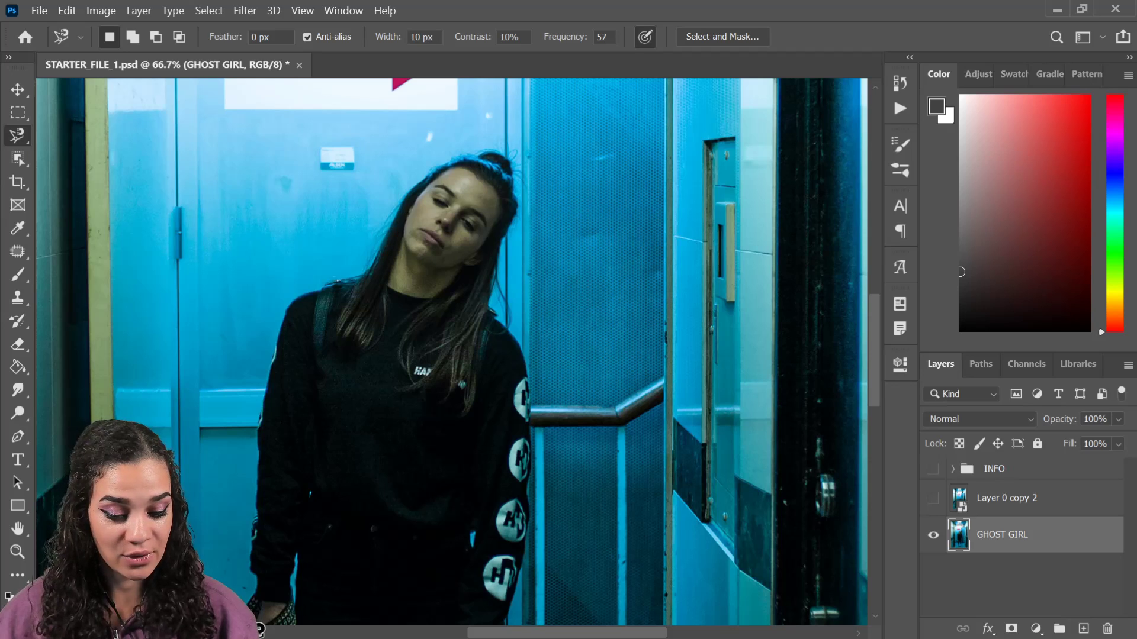
# Switch the lasso to its freehand variant, and select the woman again with Select Subject
pyautogui.click(19, 136)
pyautogui.click(92, 135)
pyautogui.click(17, 159)
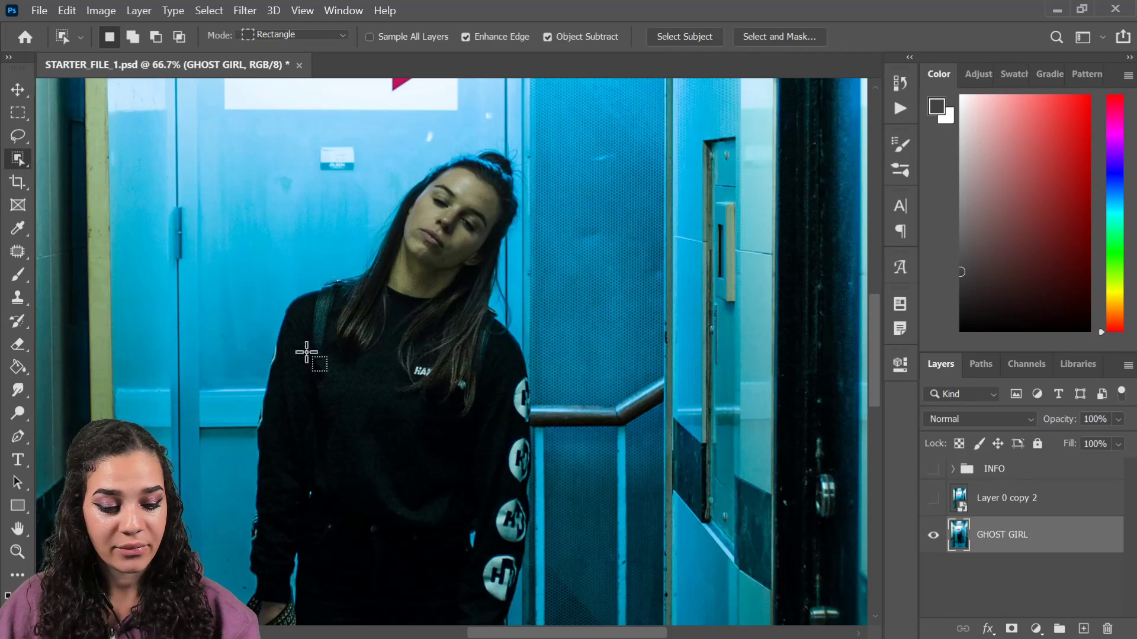
pyautogui.click(682, 37)
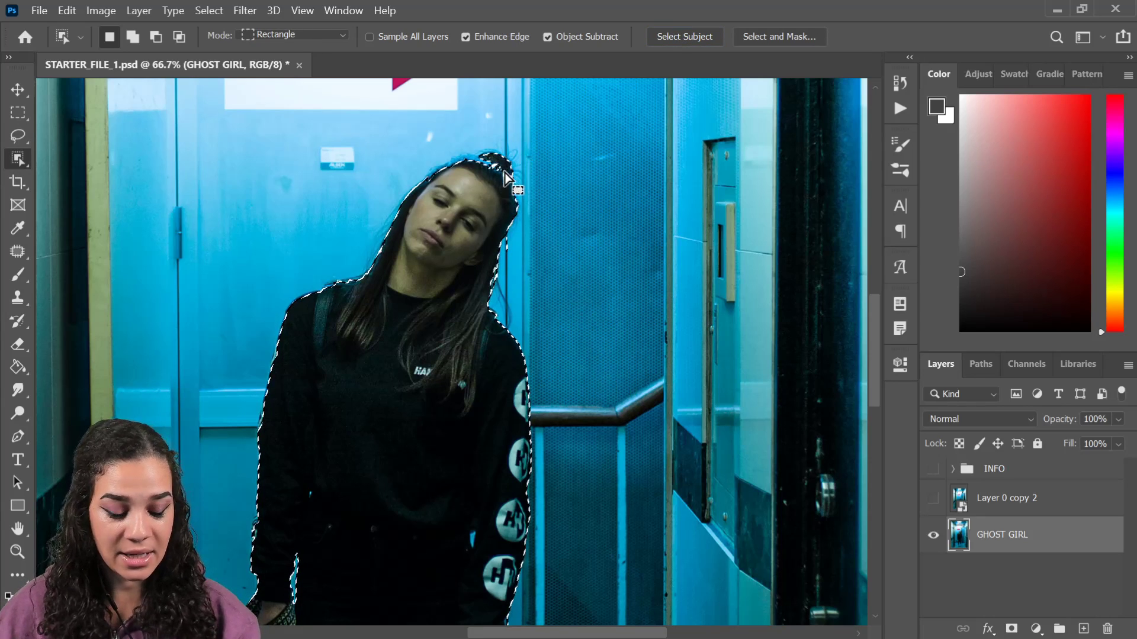
# Add the missed hair below the woman's bun to the selection with the freehand Lasso
pyautogui.click(18, 136)
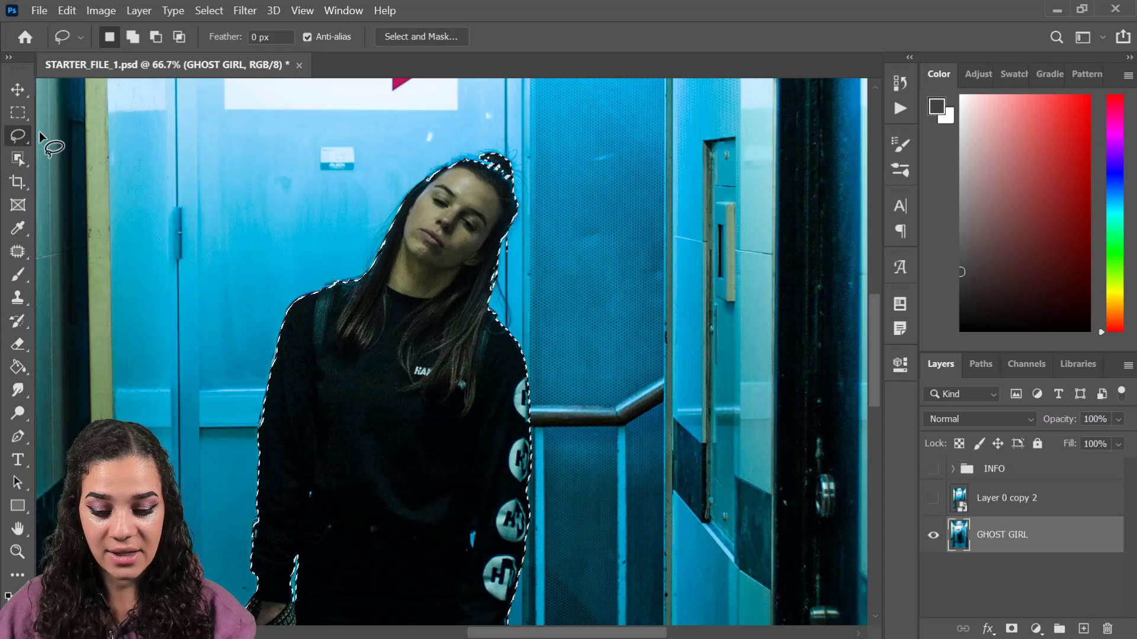
pyautogui.press('alt')
pyautogui.press('shift')
pyautogui.moveTo(507, 189)
pyautogui.mouseDown()
pyautogui.moveTo(482, 185)
pyautogui.moveTo(438, 234)
pyautogui.moveTo(509, 178)
pyautogui.mouseUp()
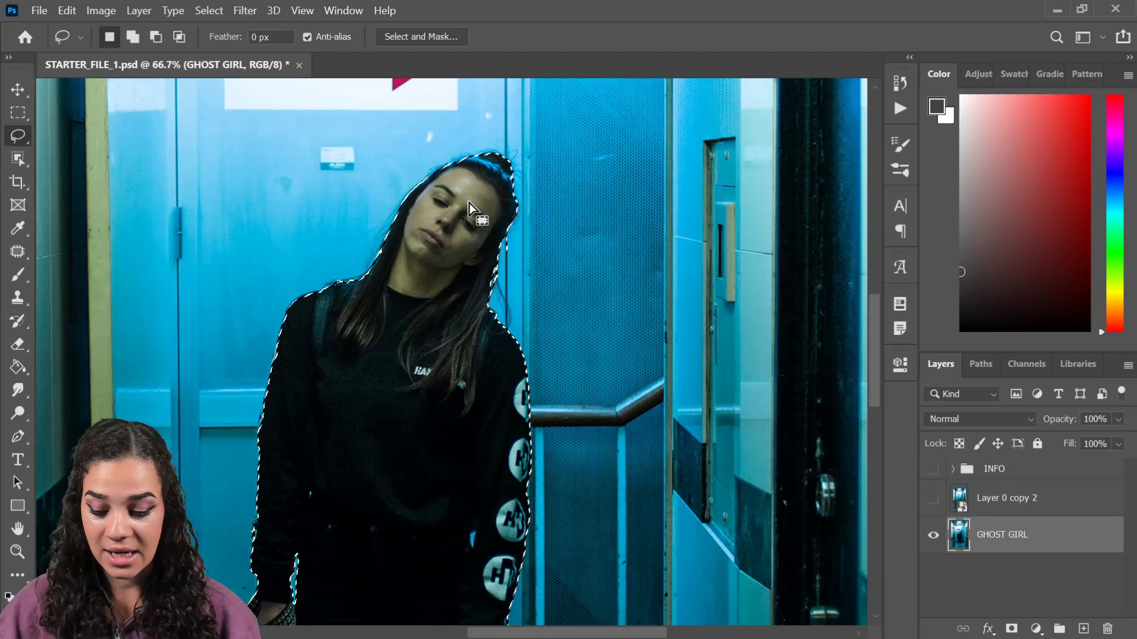
# Copy the selected woman to a new layer and convert that layer to a smart object
pyautogui.hotkey('ctrl', '-')
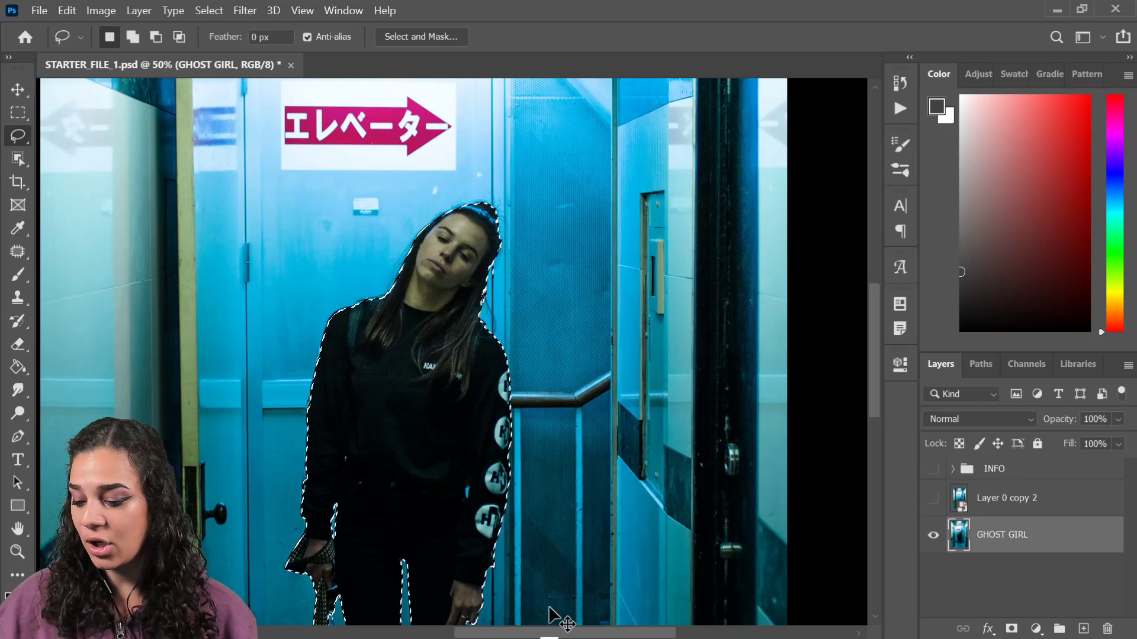
pyautogui.hotkey('ctrl', 'j')
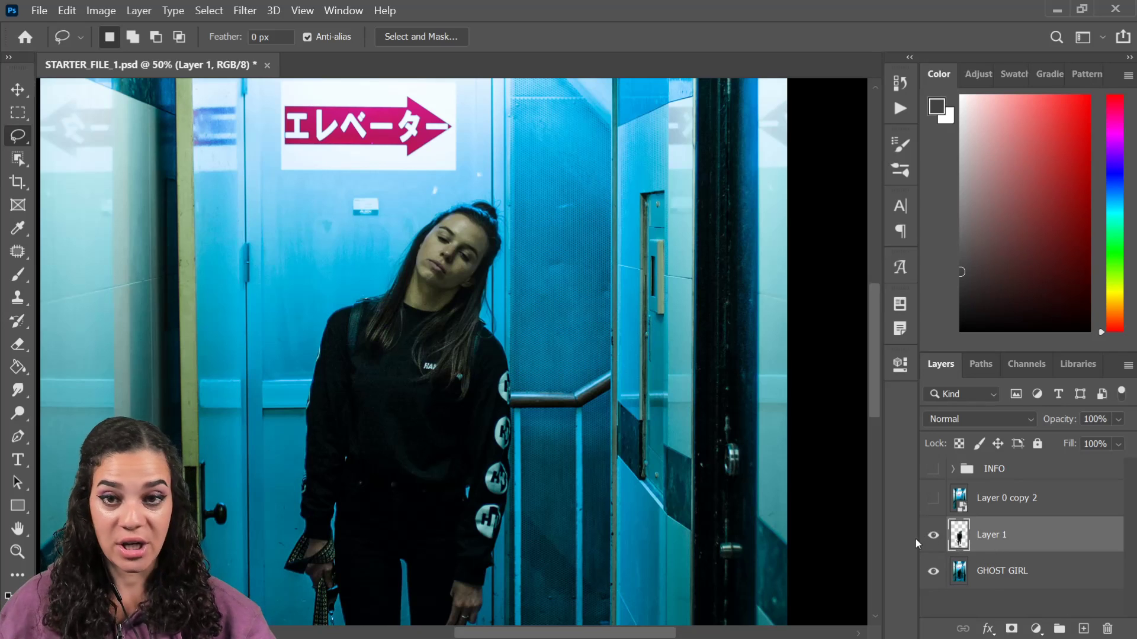
pyautogui.rightClick(1002, 549)
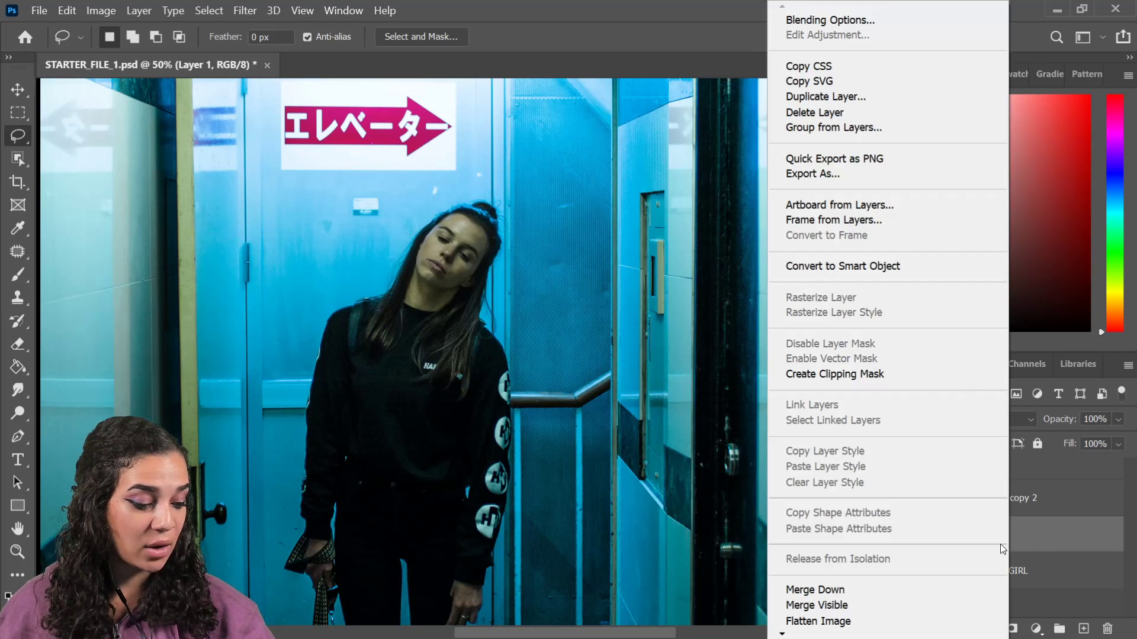
pyautogui.click(886, 269)
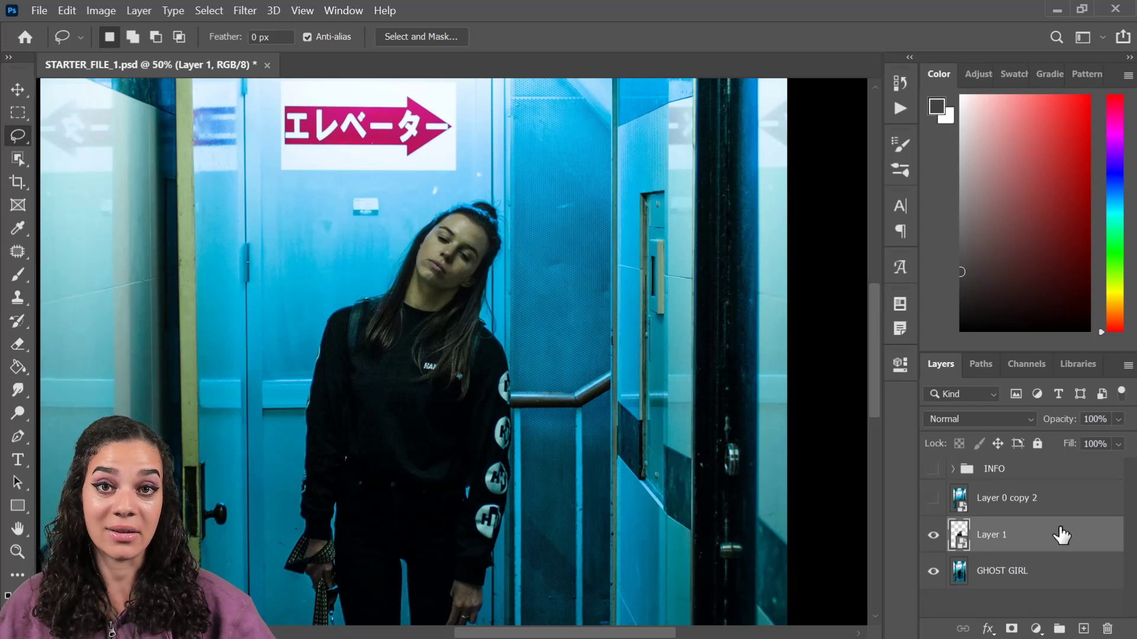
# Reveal Layer 0 copy 2 with the woman removed, and place Layer 1 directly above it, keeping both layers visible
pyautogui.click(933, 535)
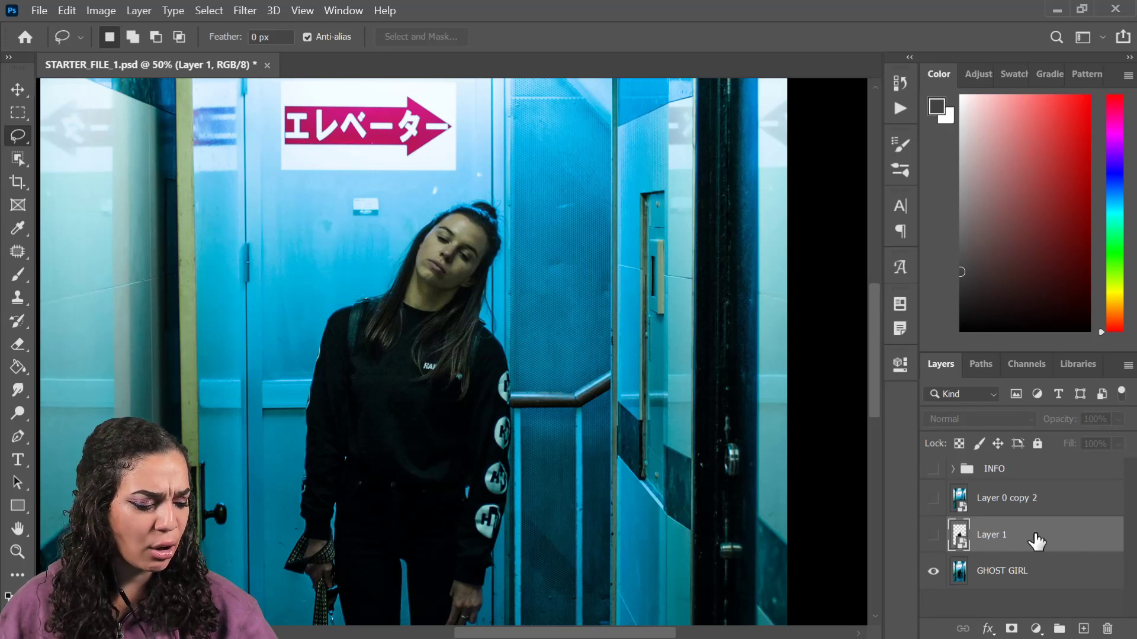
pyautogui.click(933, 500)
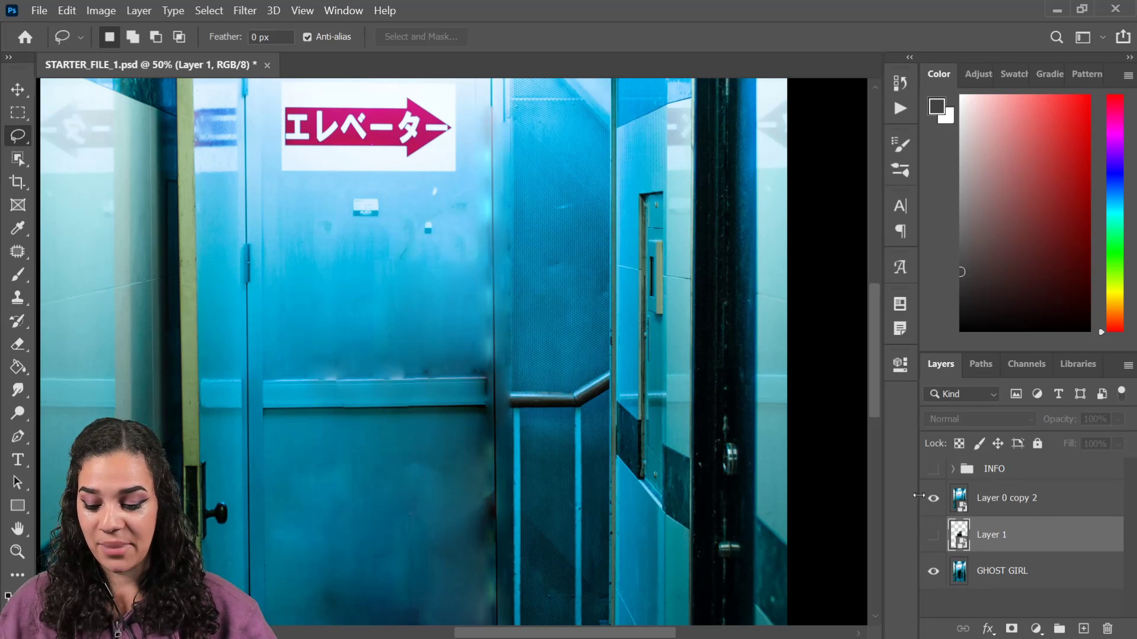
pyautogui.hotkey('ctrl', '-')
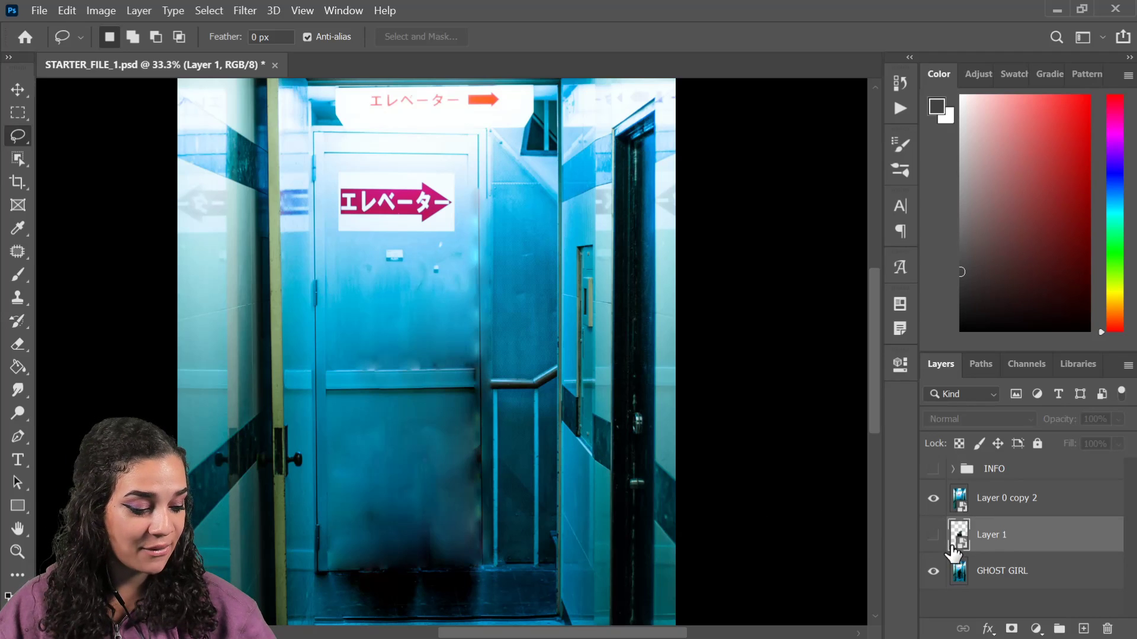
pyautogui.moveTo(1052, 544); pyautogui.dragTo(1038, 502)
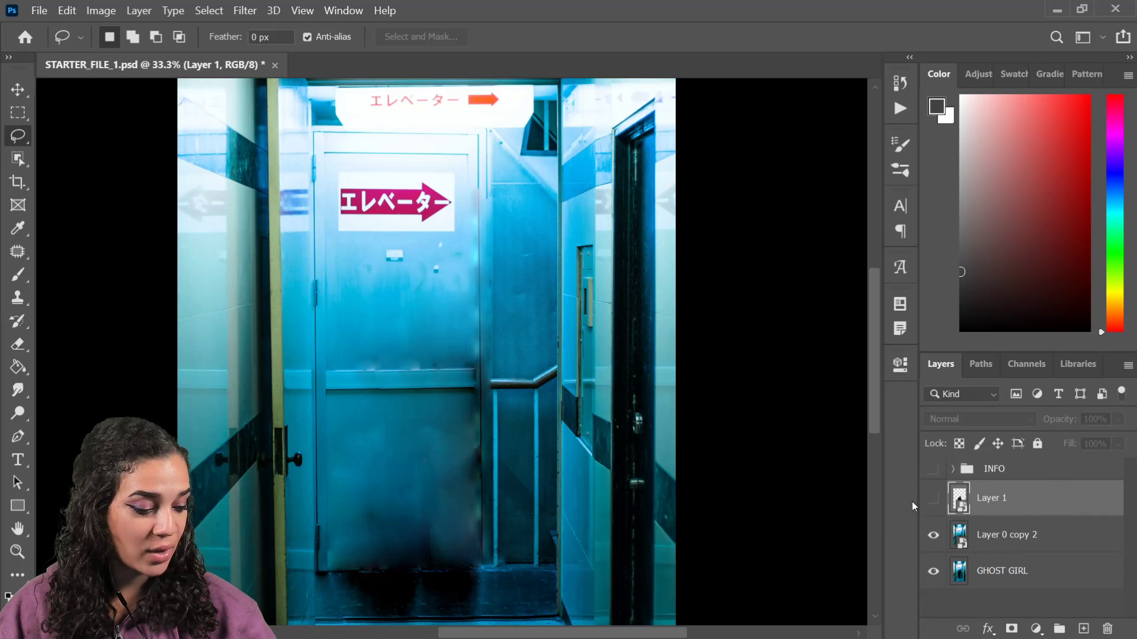
pyautogui.click(932, 499)
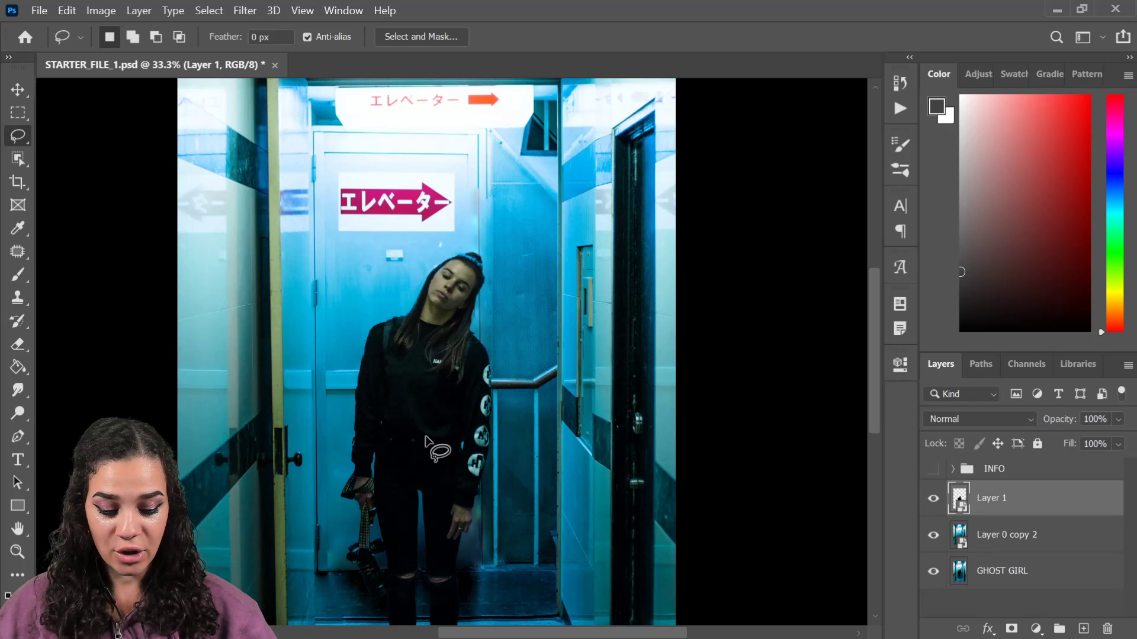
# Try enlarging the cut-out woman on Layer 1 to about 165% and repositioning her in the hallway, and cancel the transform
pyautogui.hotkey('ctrl', 't')
pyautogui.moveTo(501, 250); pyautogui.dragTo(681, 147)
pyautogui.moveTo(515, 291); pyautogui.dragTo(596, 454)
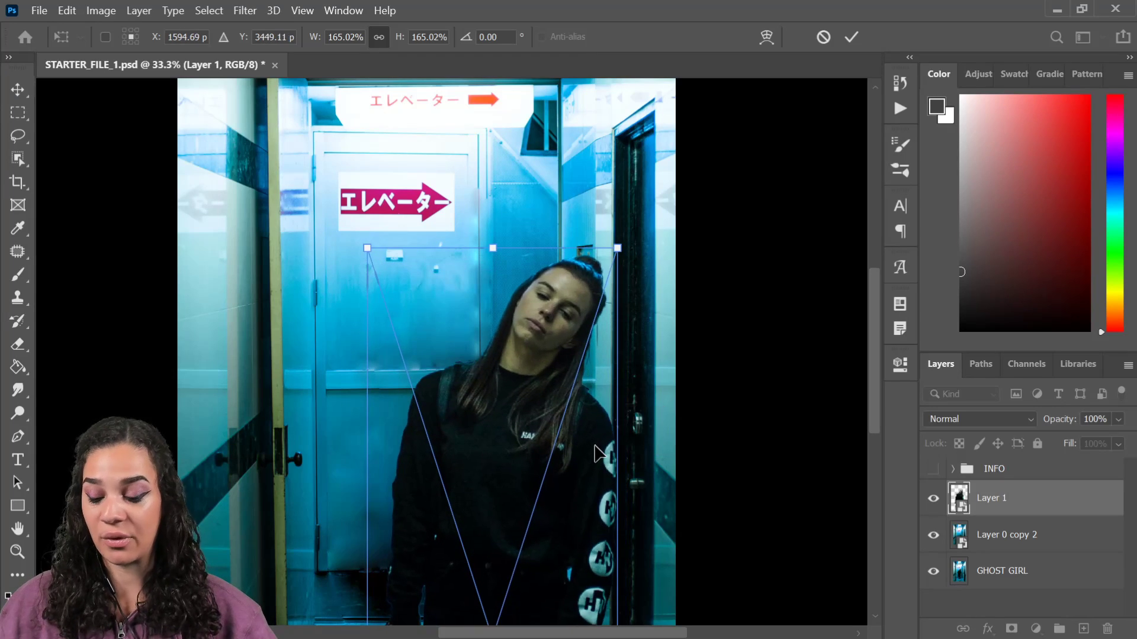
pyautogui.press('Escape')
pyautogui.press('l')
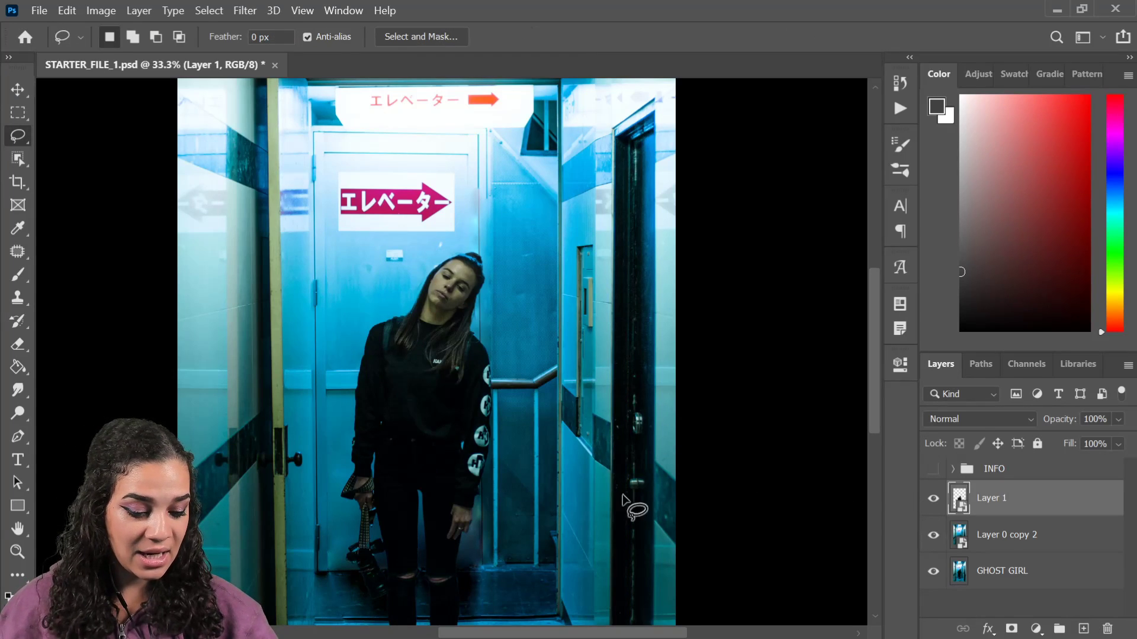
# Hide Layer 1 and Layer 0 copy 2 to expose the original photo on the GHOST GIRL layer
pyautogui.click(934, 499)
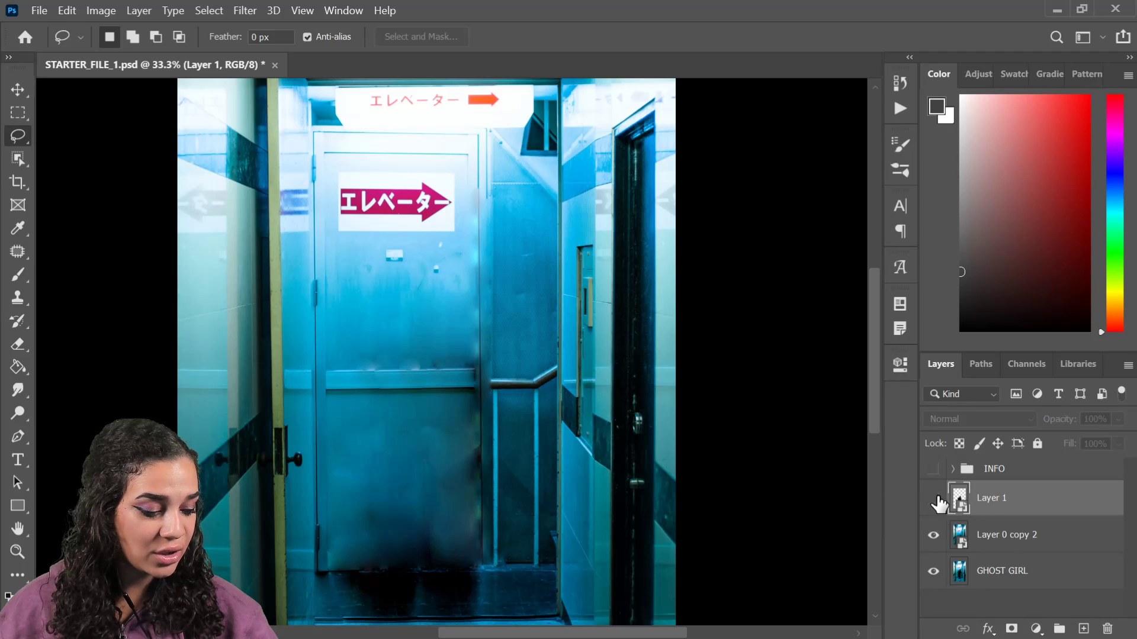
pyautogui.click(933, 536)
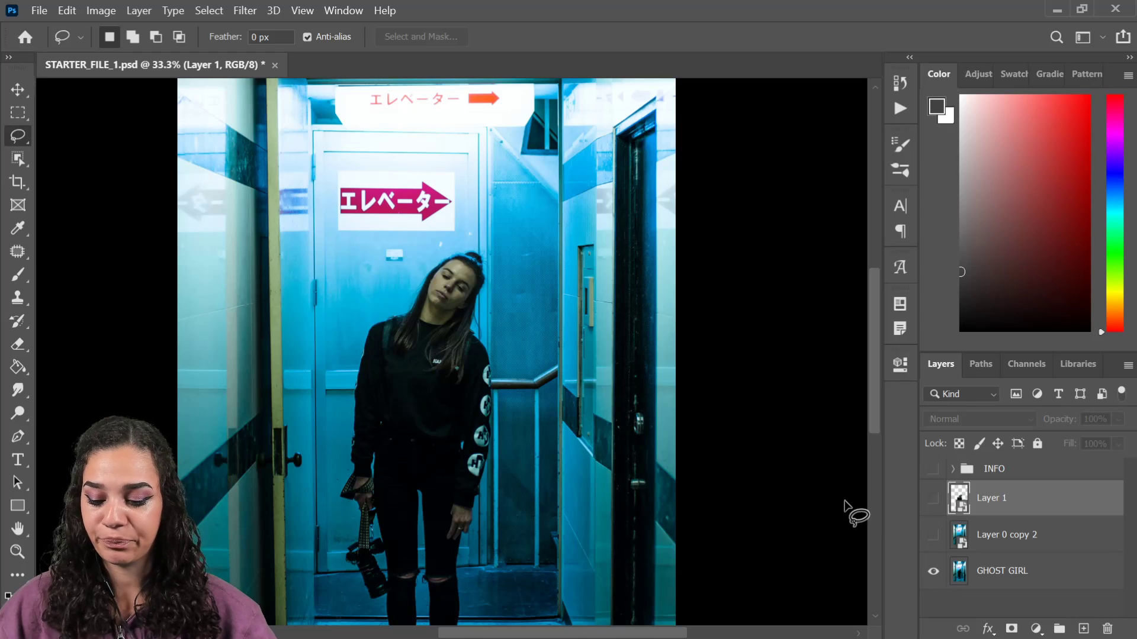
pyautogui.hotkey('ctrl', '+')
pyautogui.hotkey('ctrl', '+')
pyautogui.moveTo(503, 325); pyautogui.dragTo(675, 428)
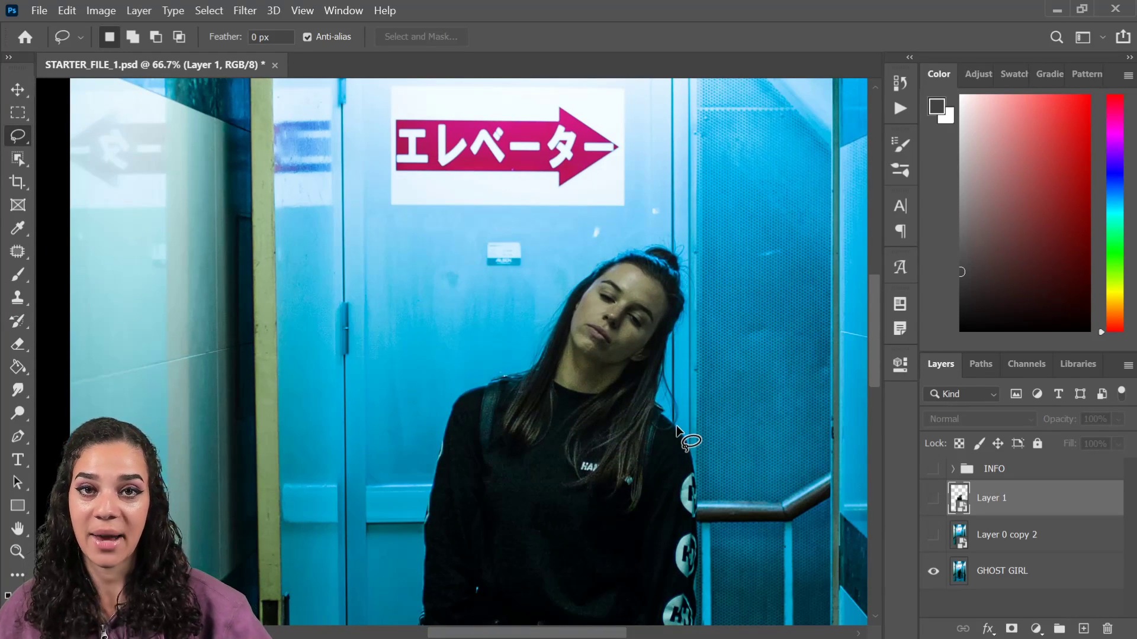
pyautogui.moveTo(629, 457); pyautogui.dragTo(604, 354)
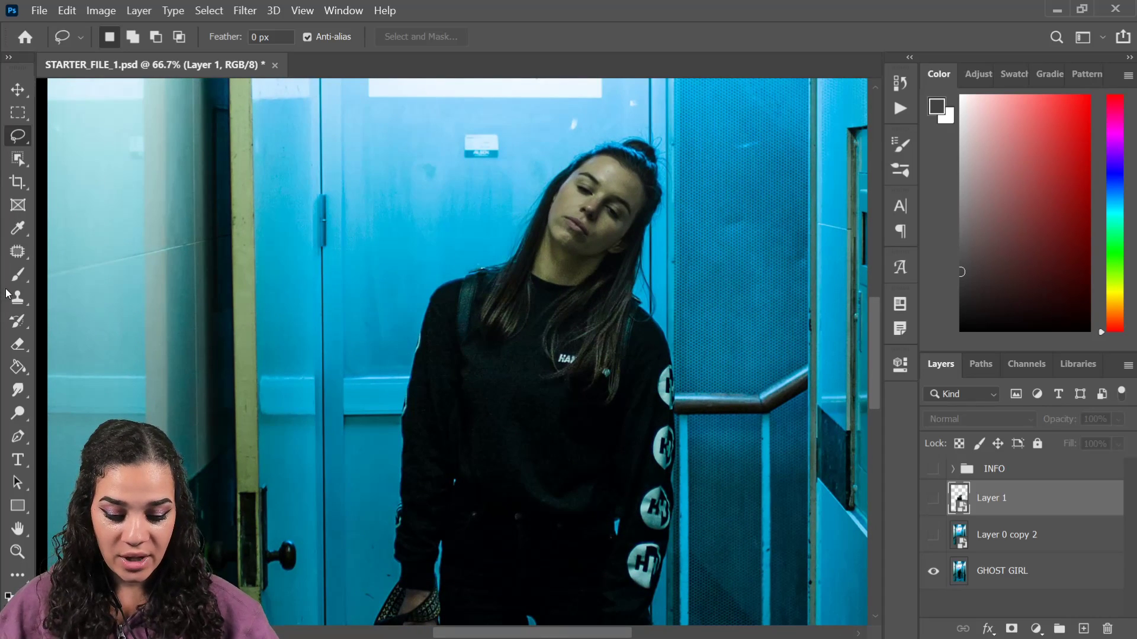
# Outline the woman's shoulder and the hair beside her neck with the Patch tool
pyautogui.click(19, 253)
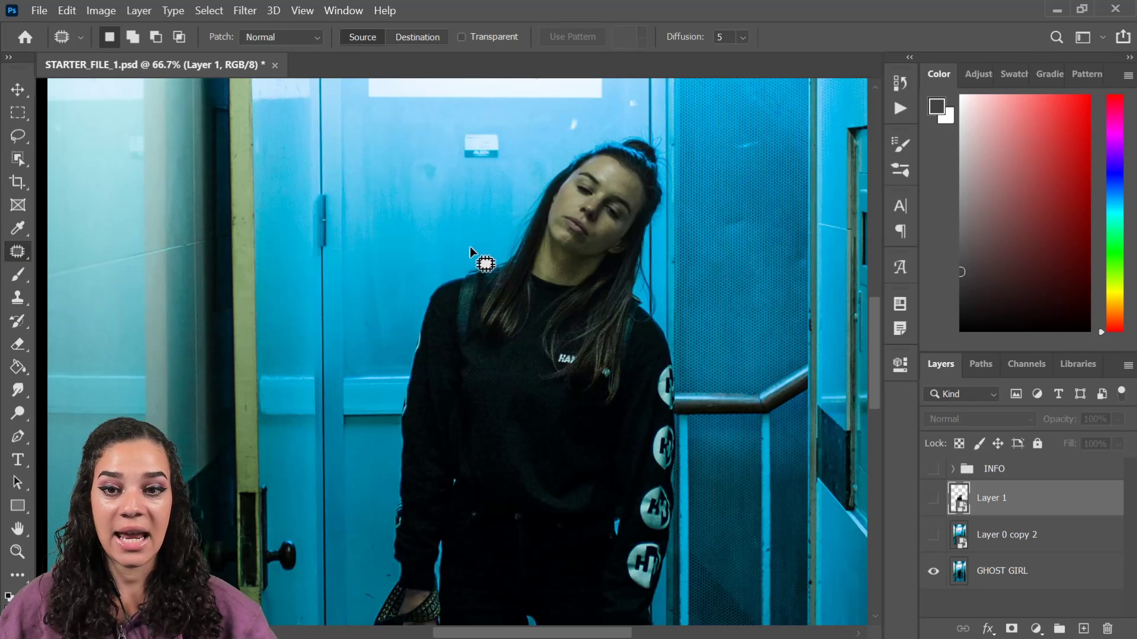
pyautogui.hotkey('ctrl', '+')
pyautogui.hotkey('ctrl', '+')
pyautogui.moveTo(603, 201); pyautogui.dragTo(401, 384)
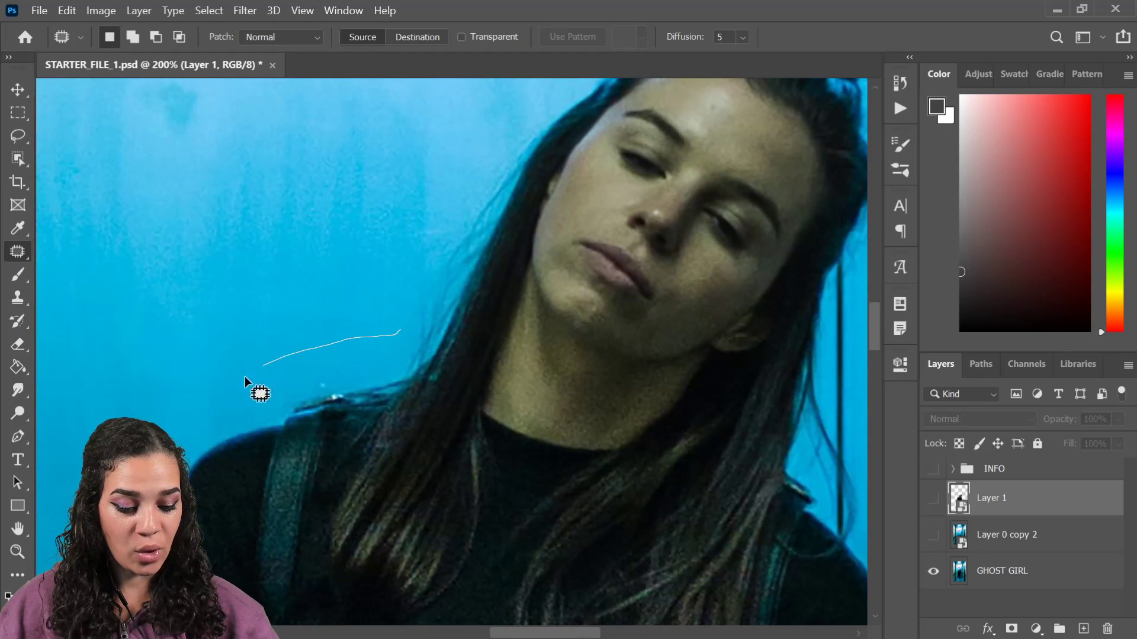
pyautogui.moveTo(260, 601)
pyautogui.mouseDown()
pyautogui.moveTo(546, 404)
pyautogui.moveTo(388, 317)
pyautogui.moveTo(398, 333)
pyautogui.mouseUp()
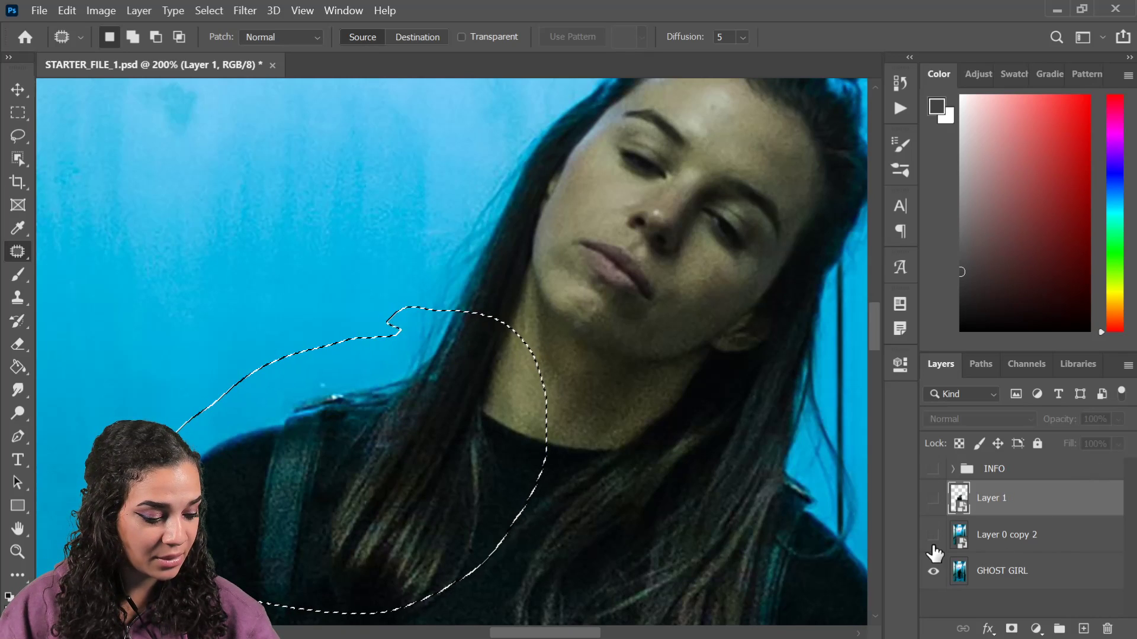
# On the GHOST GIRL layer, try patching the outlined shoulder with the clean door area in Normal mode, and undo the patch
pyautogui.click(1046, 572)
pyautogui.hotkey('ctrl', '-')
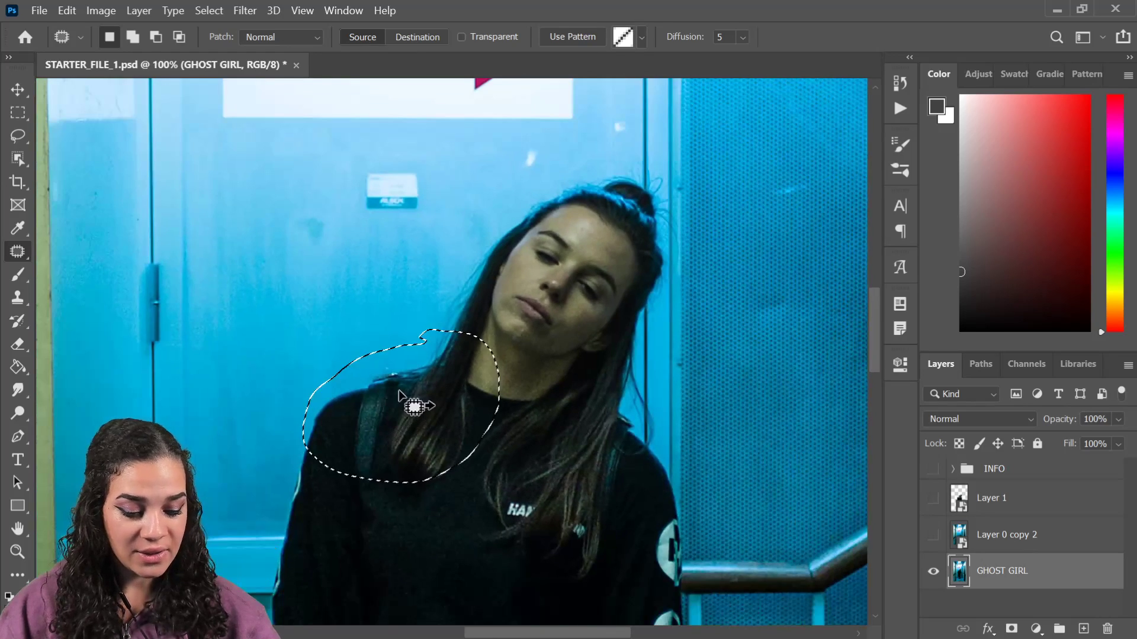
pyautogui.moveTo(421, 411); pyautogui.dragTo(286, 271)
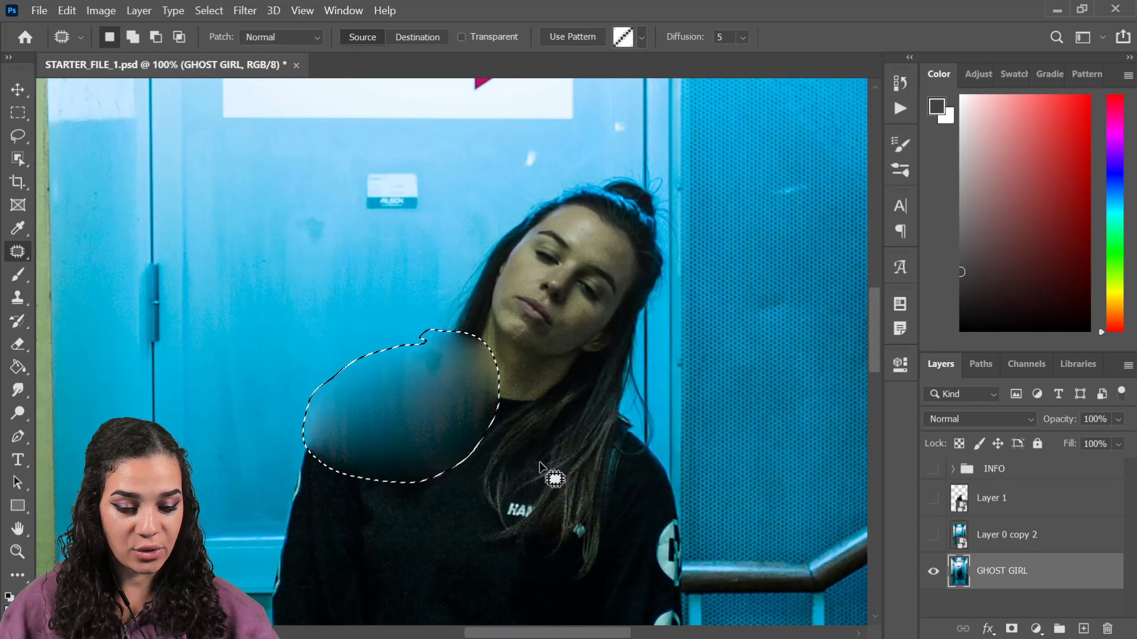
pyautogui.hotkey('ctrl', '-')
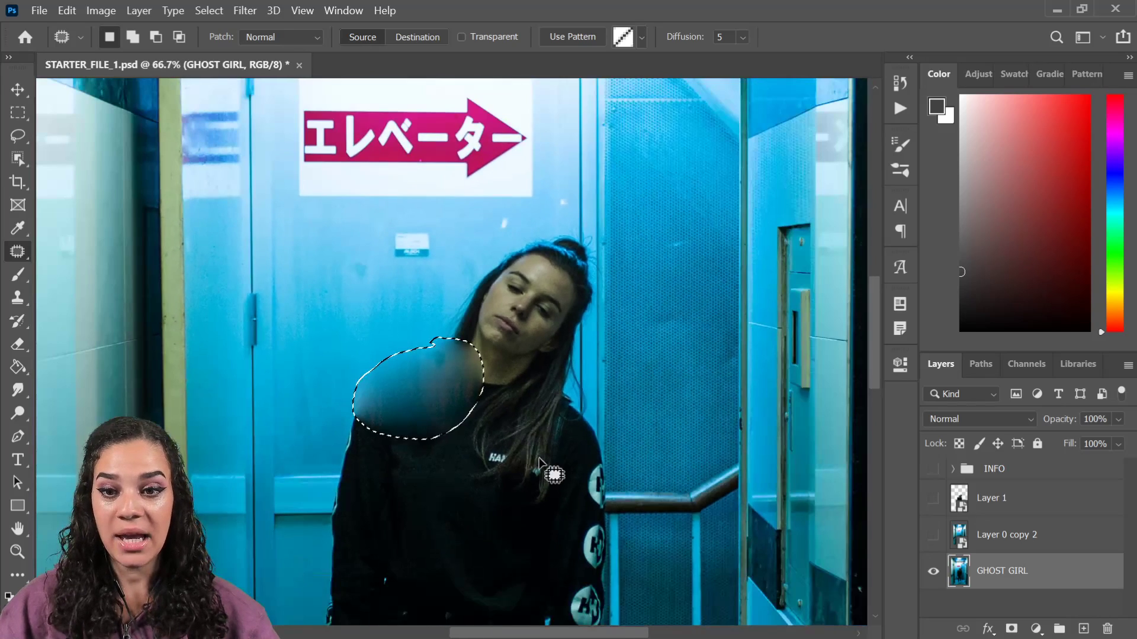
pyautogui.hotkey('ctrl', '+')
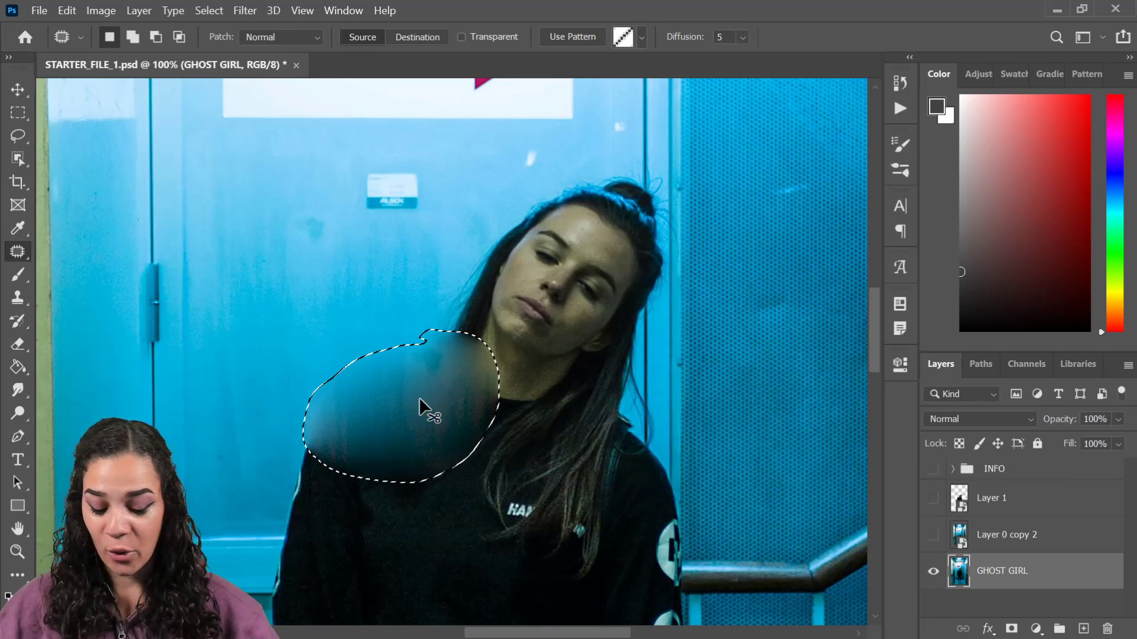
pyautogui.hotkey('ctrl', 'z')
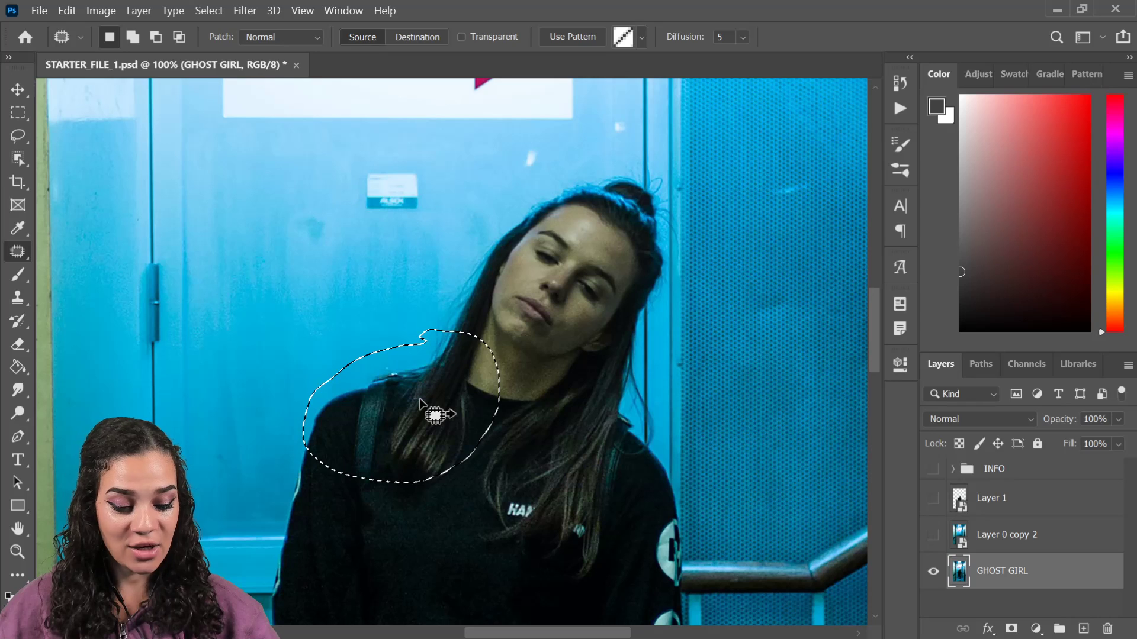
# Switch the Patch mode to Content-Aware, try replacing the outlined shoulder with the door surface, and undo the patch
pyautogui.click(317, 37)
pyautogui.click(300, 66)
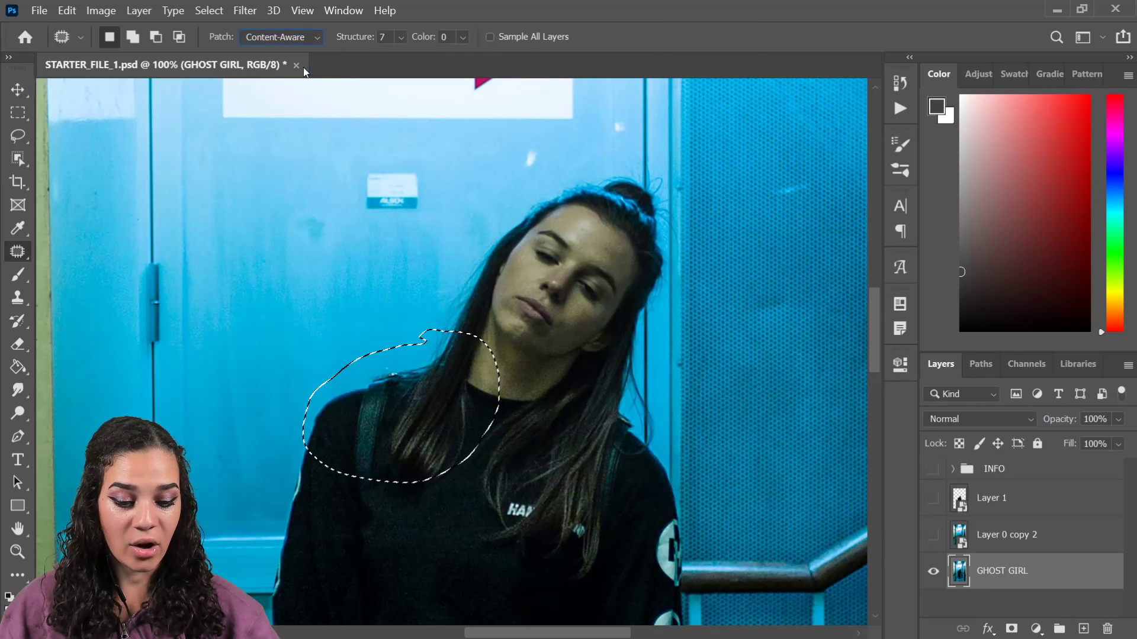
pyautogui.moveTo(412, 426); pyautogui.dragTo(322, 307)
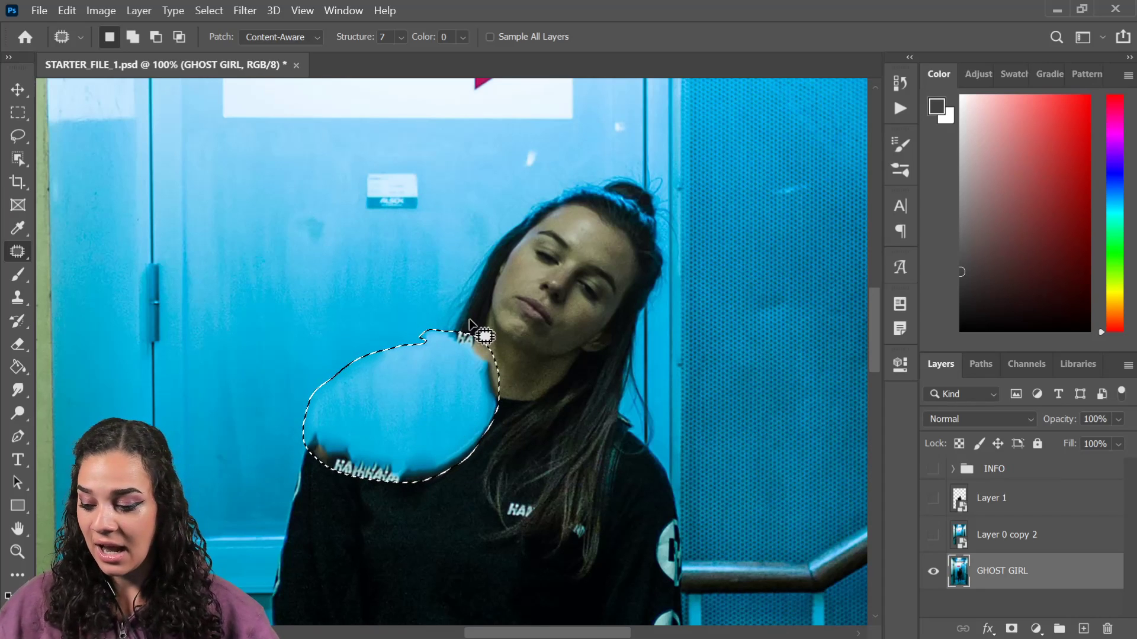
pyautogui.hotkey('ctrl', 'z')
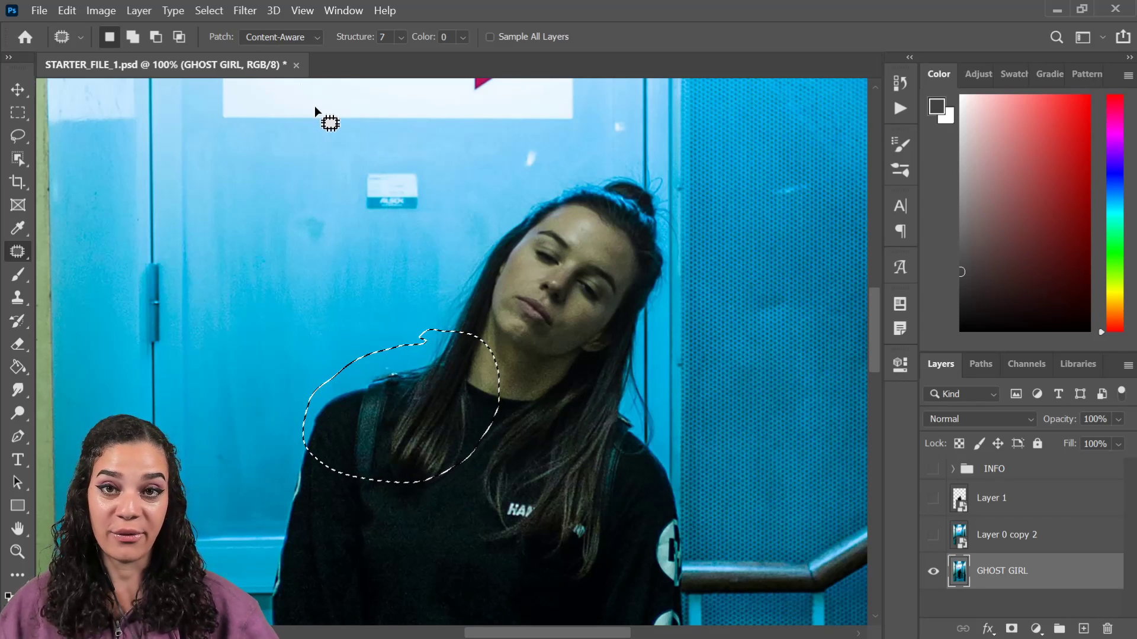
# Re-outline the woman's shoulder, try another Content-Aware patch from the door area, then undo it and deselect
pyautogui.moveTo(350, 229)
pyautogui.mouseDown()
pyautogui.moveTo(260, 218)
pyautogui.moveTo(221, 340)
pyautogui.moveTo(388, 375)
pyautogui.moveTo(420, 233)
pyautogui.moveTo(332, 202)
pyautogui.mouseUp()
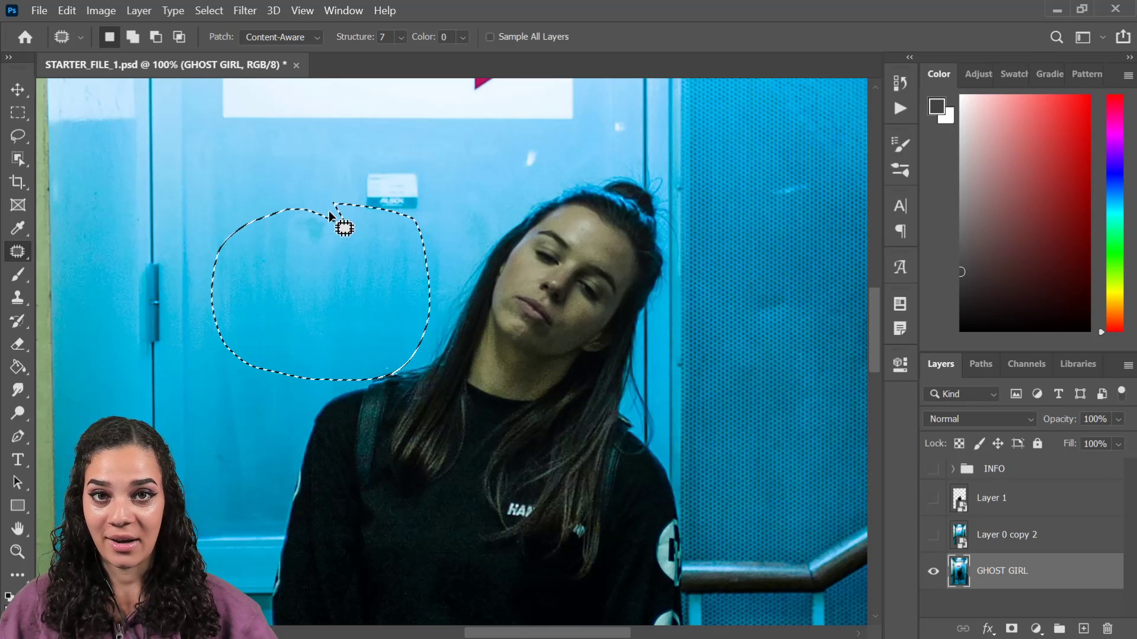
pyautogui.moveTo(436, 341)
pyautogui.mouseDown()
pyautogui.moveTo(297, 395)
pyautogui.moveTo(323, 484)
pyautogui.moveTo(488, 433)
pyautogui.moveTo(450, 347)
pyautogui.mouseUp()
pyautogui.moveTo(431, 446); pyautogui.dragTo(302, 262)
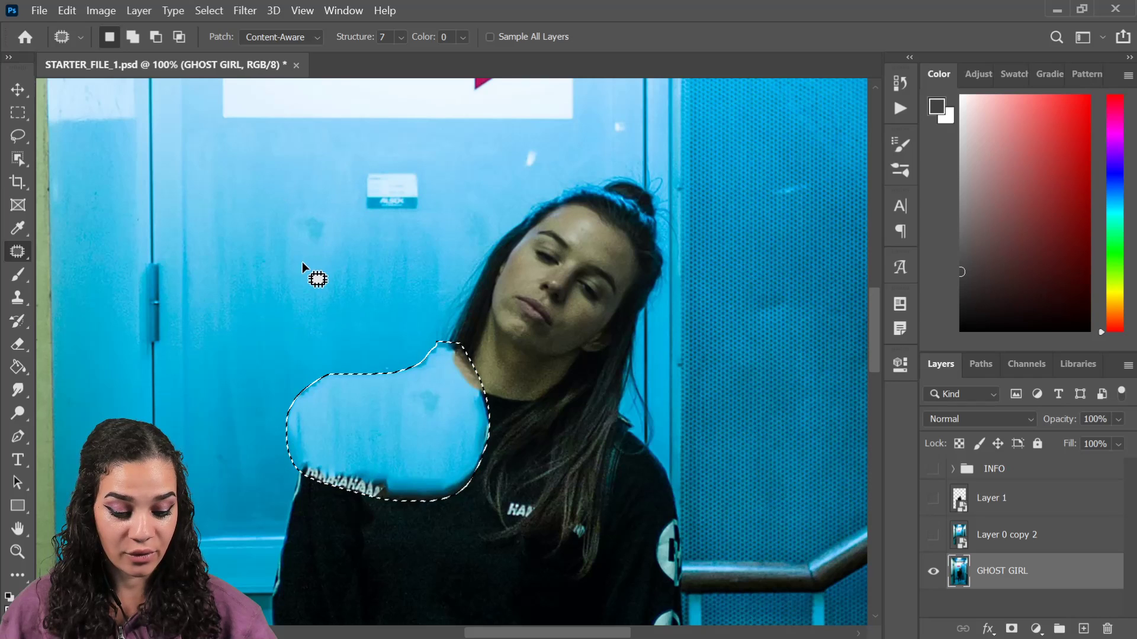
pyautogui.hotkey('ctrl', 'z')
pyautogui.hotkey('ctrl', '-')
pyautogui.hotkey('ctrl', '-')
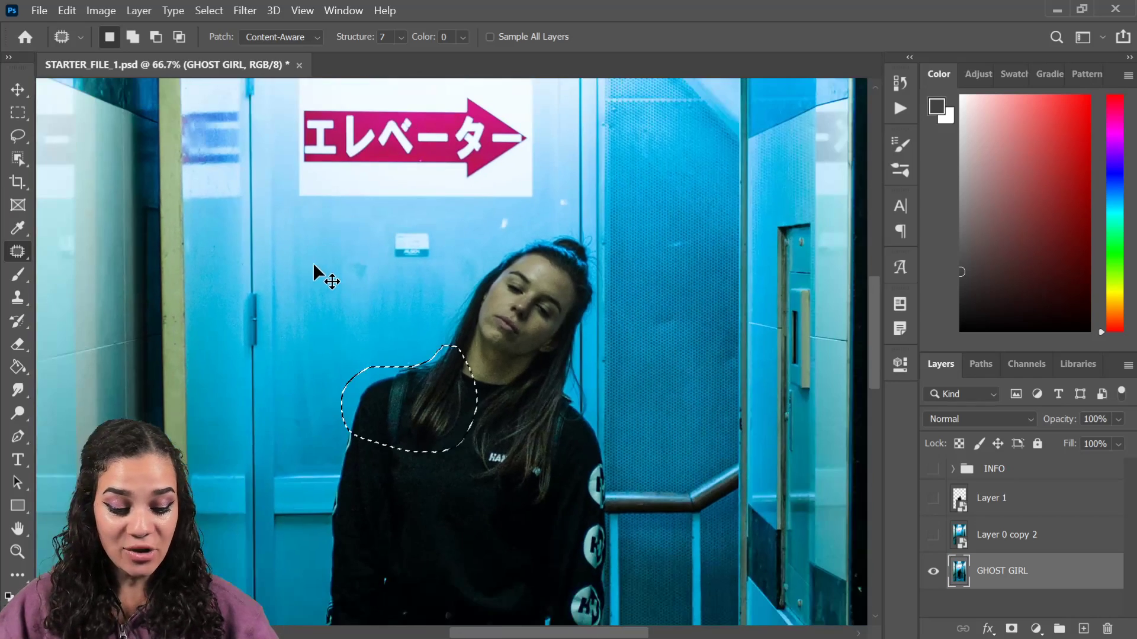
pyautogui.hotkey('ctrl', 'd')
# Make Layer 0 copy 2 and Layer 1 visible again over the original photo
pyautogui.moveTo(552, 492); pyautogui.dragTo(532, 298)
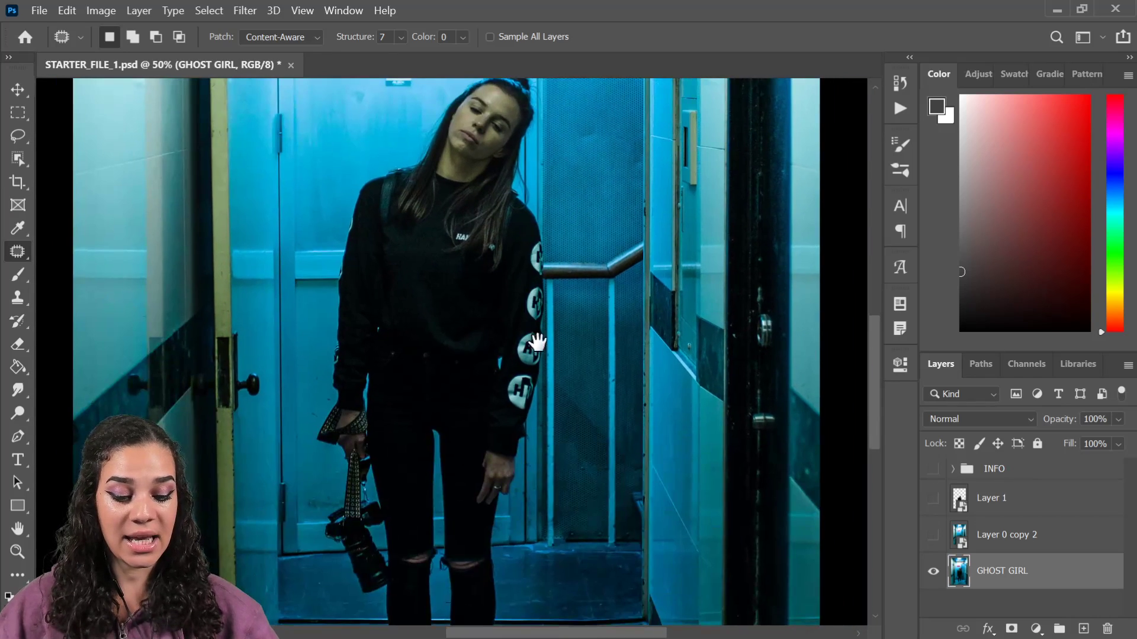
pyautogui.moveTo(540, 437); pyautogui.dragTo(533, 354)
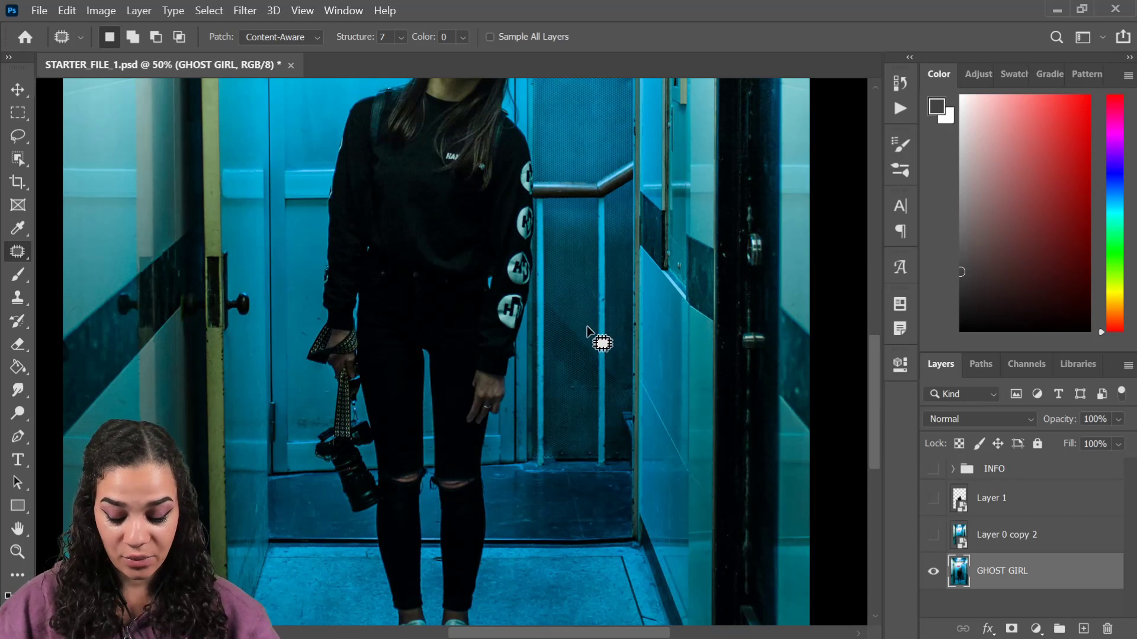
pyautogui.hotkey('ctrl', '-')
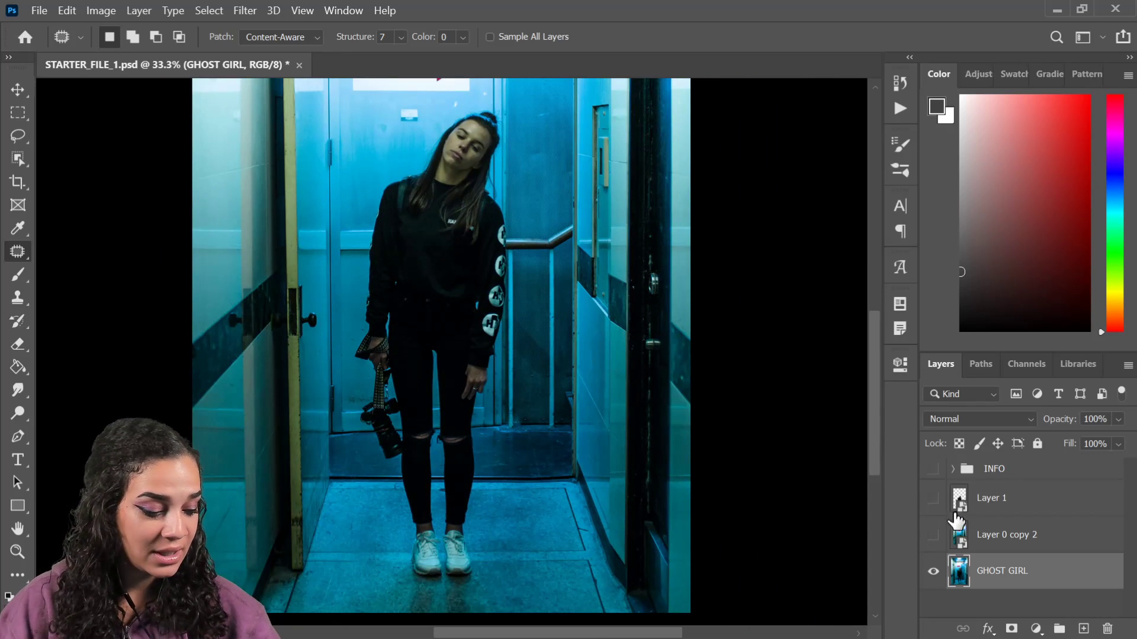
pyautogui.click(932, 536)
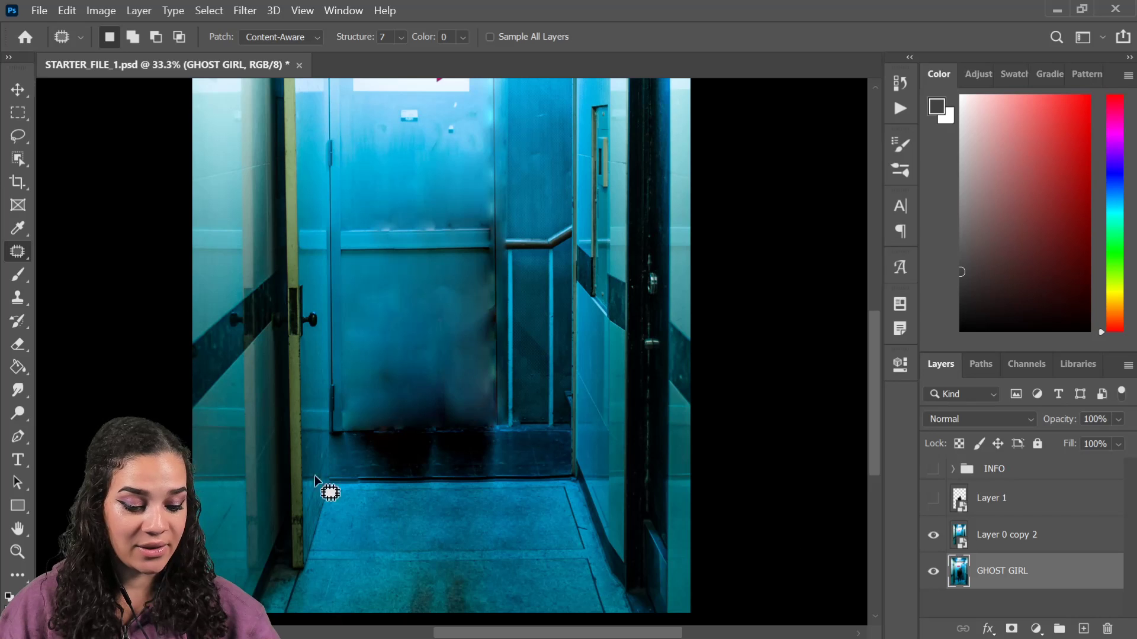
pyautogui.moveTo(433, 294); pyautogui.dragTo(469, 391)
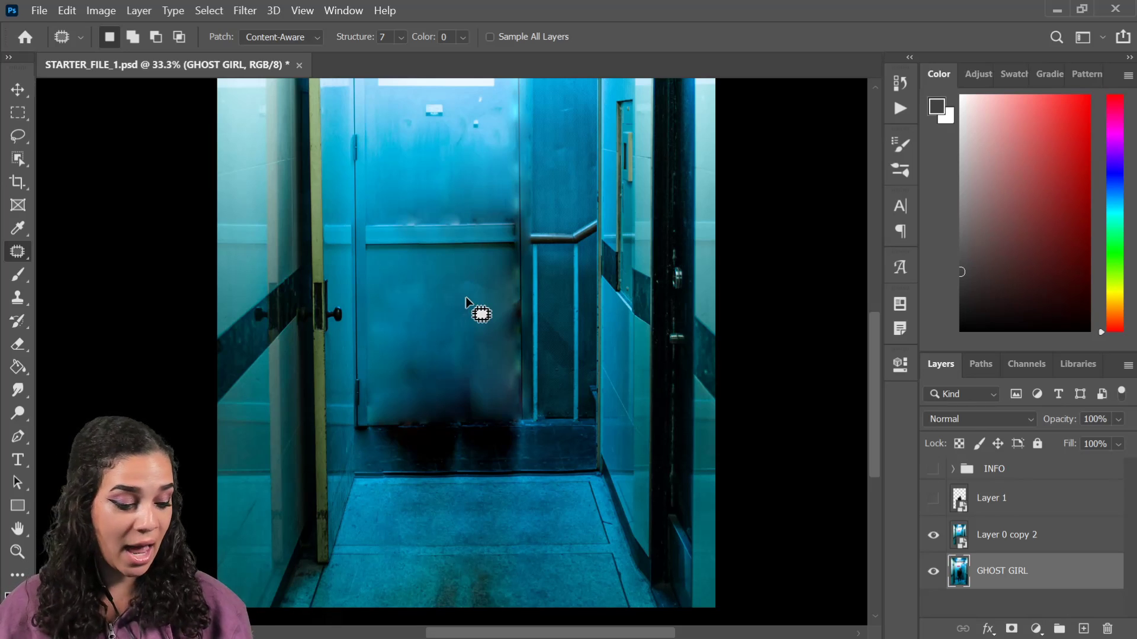
pyautogui.click(934, 535)
pyautogui.click(934, 498)
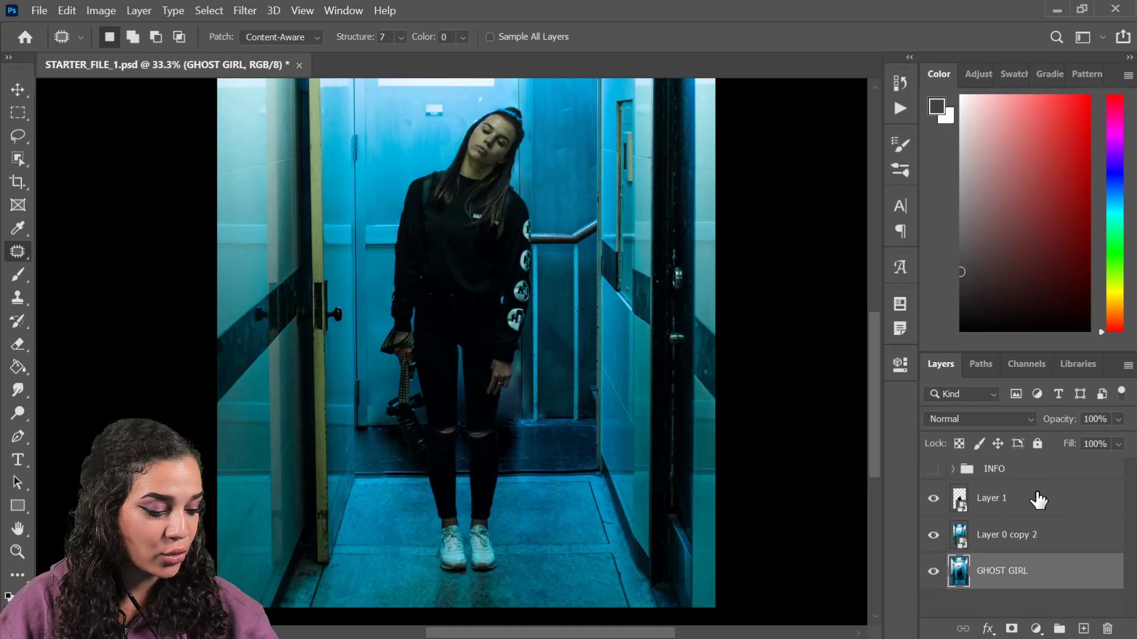
# Rename Layer 1, which holds the cut-out woman, as "girl"
pyautogui.doubleClick(987, 499)
pyautogui.write('girl')
pyautogui.press('Return')
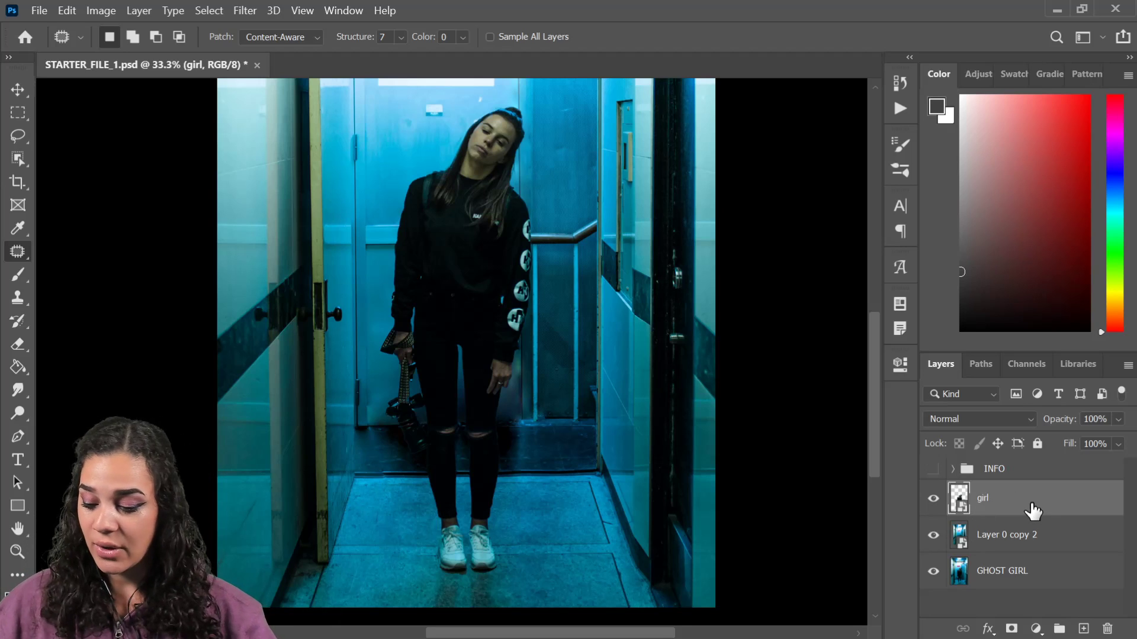
# Duplicate the girl layer twice to stack two more copies of the cut-out woman above it
pyautogui.hotkey('ctrl', 'j')
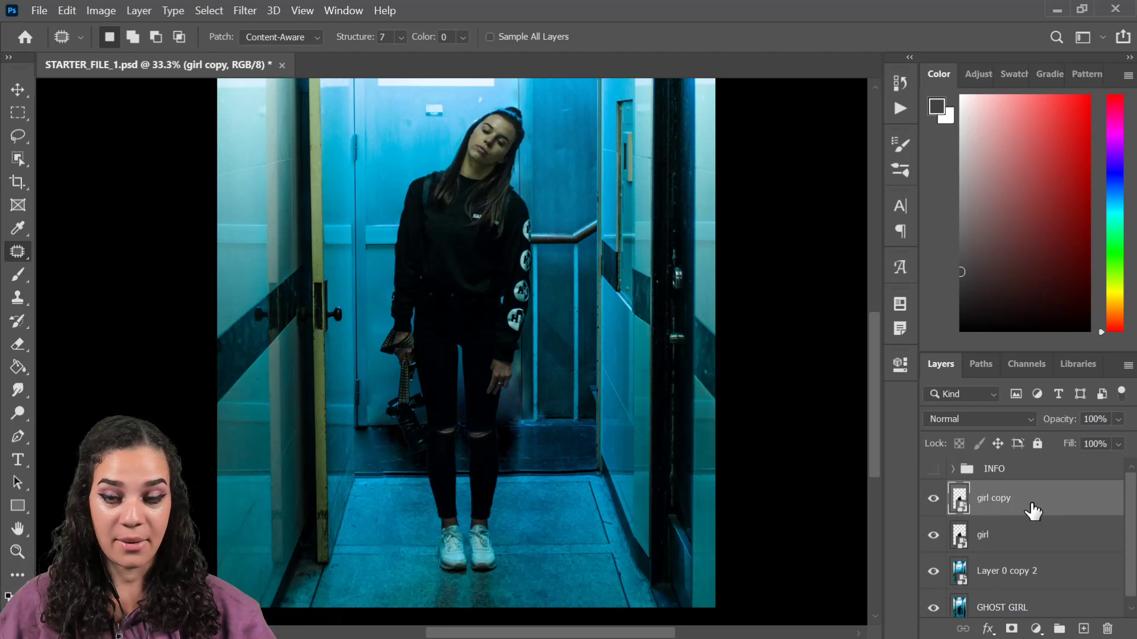
pyautogui.hotkey('ctrl', '-')
pyautogui.hotkey('ctrl', '+')
pyautogui.moveTo(495, 335); pyautogui.dragTo(481, 402)
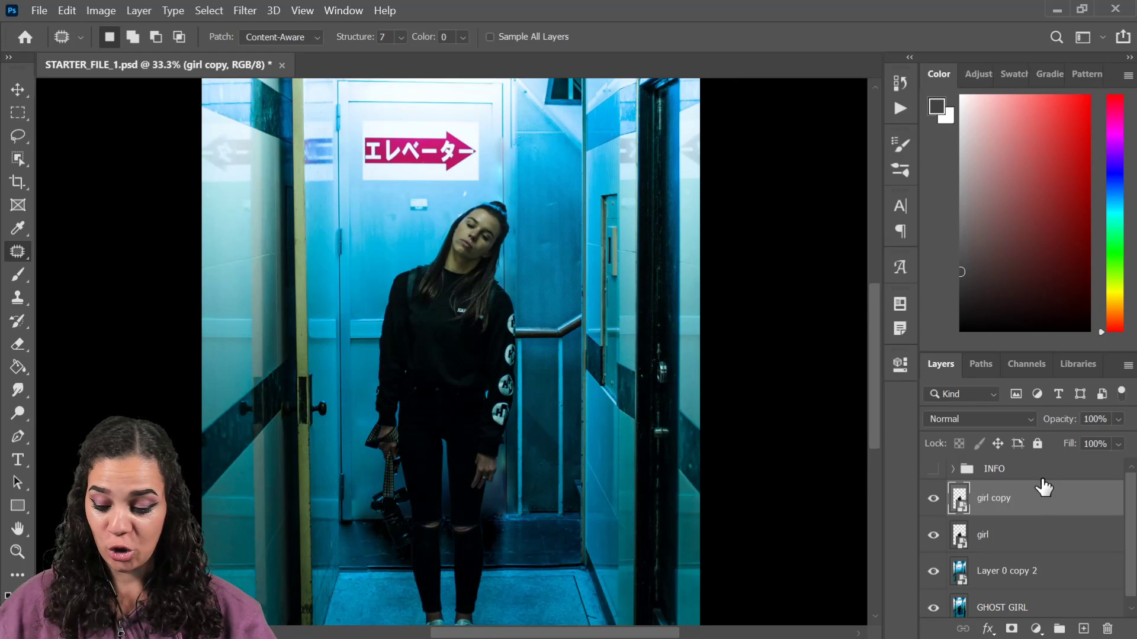
pyautogui.hotkey('ctrl', 'j')
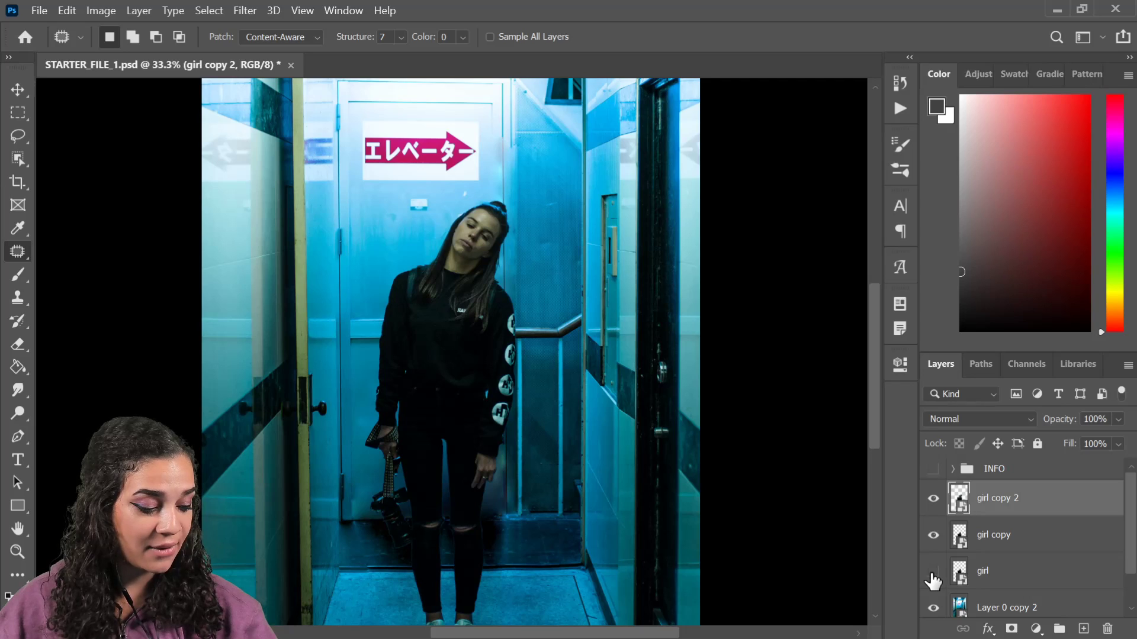
# Hide the girl layer and preview a Motion Blur at a 53° angle on the girl copy 2 layer
pyautogui.click(932, 570)
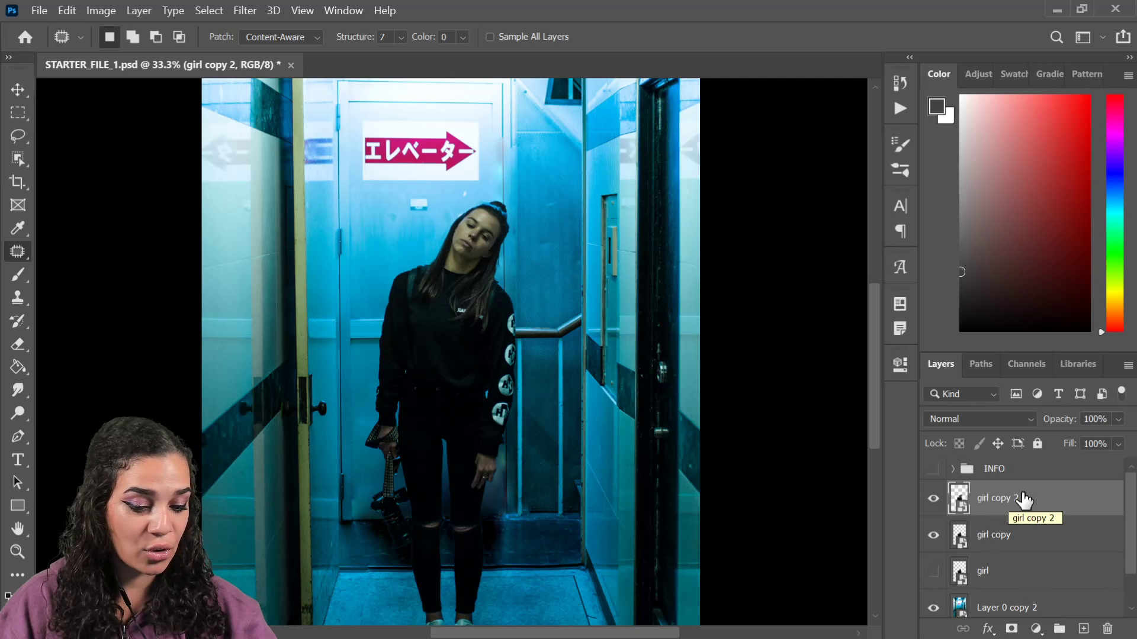
pyautogui.click(251, 11)
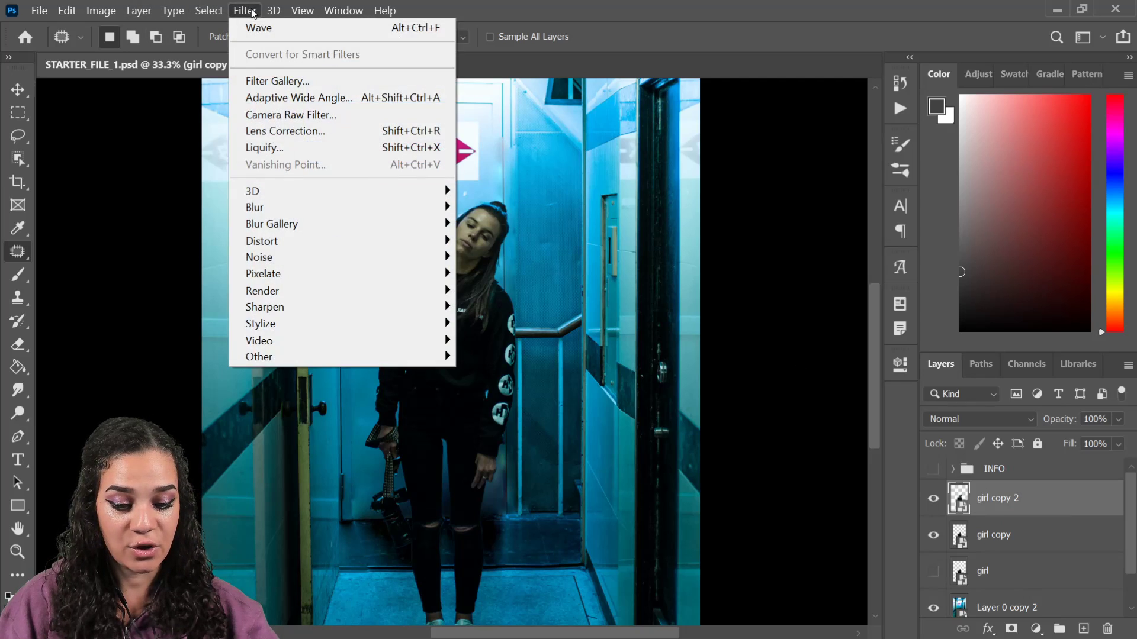
pyautogui.moveTo(253, 207)
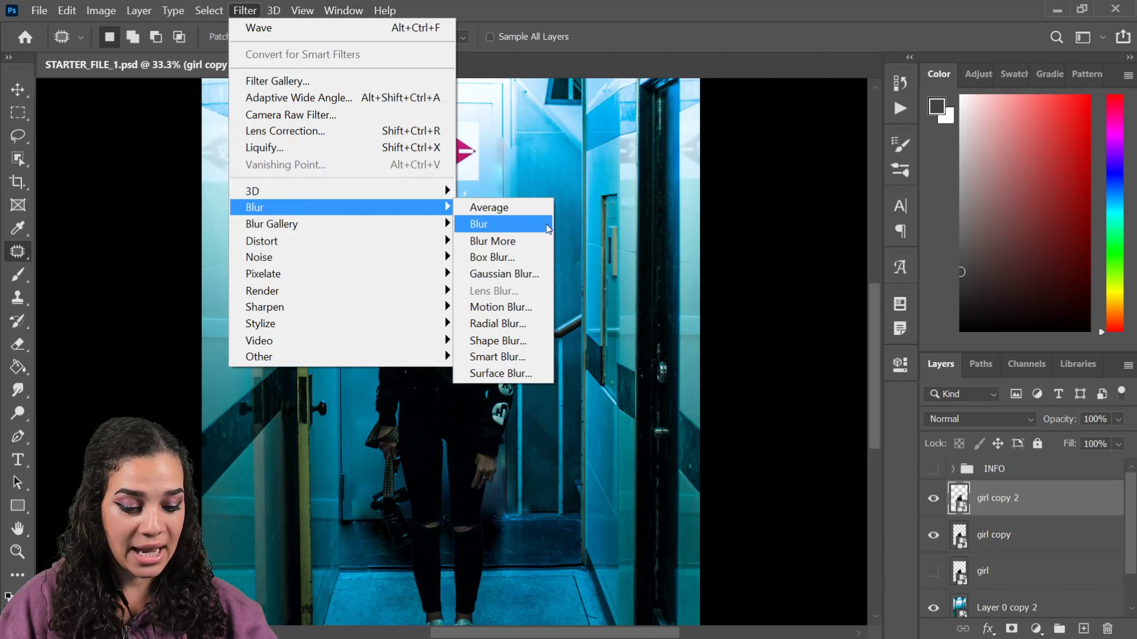
pyautogui.click(512, 307)
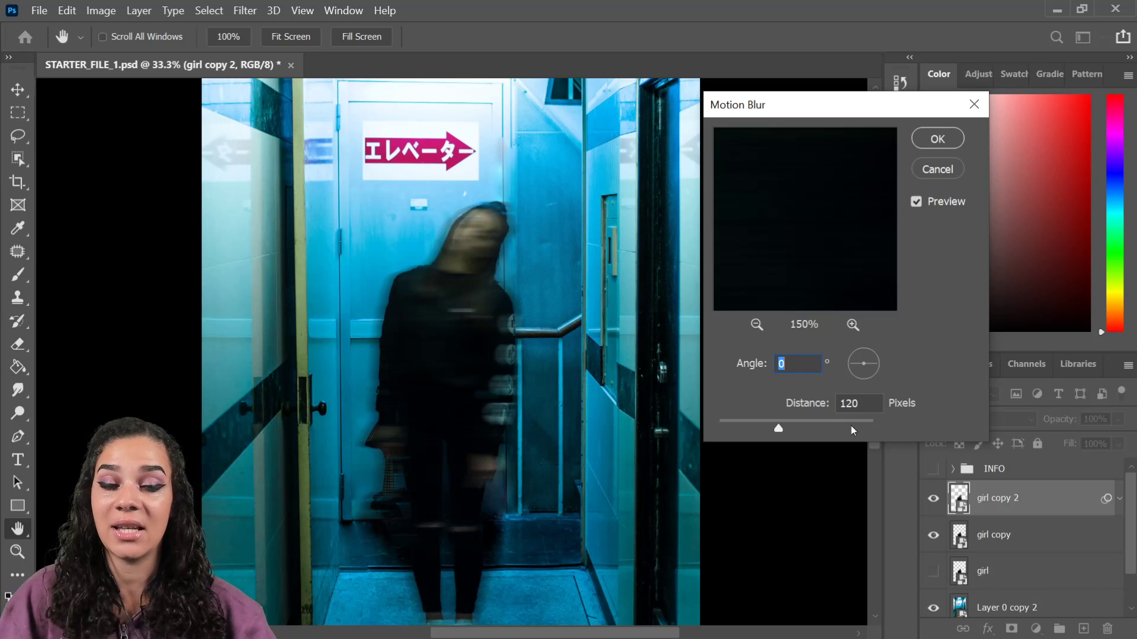
pyautogui.click(873, 357)
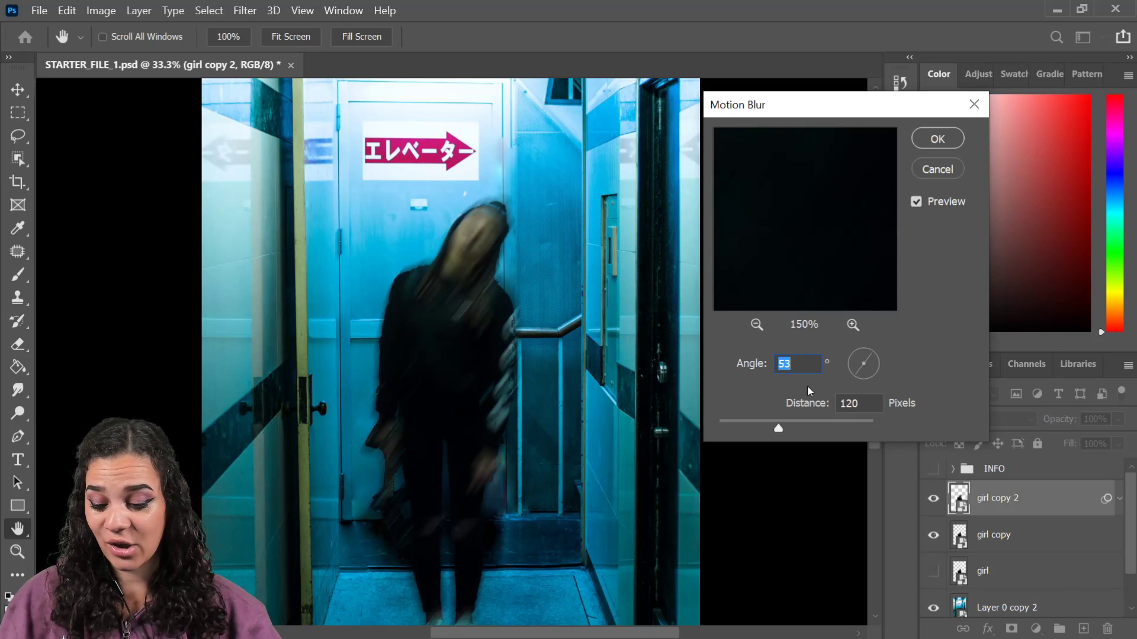
pyautogui.keyDown('ctrl'); pyautogui.click(538, 291); pyautogui.keyUp('ctrl')
pyautogui.keyDown('ctrl'); pyautogui.click(538, 291); pyautogui.keyUp('ctrl')
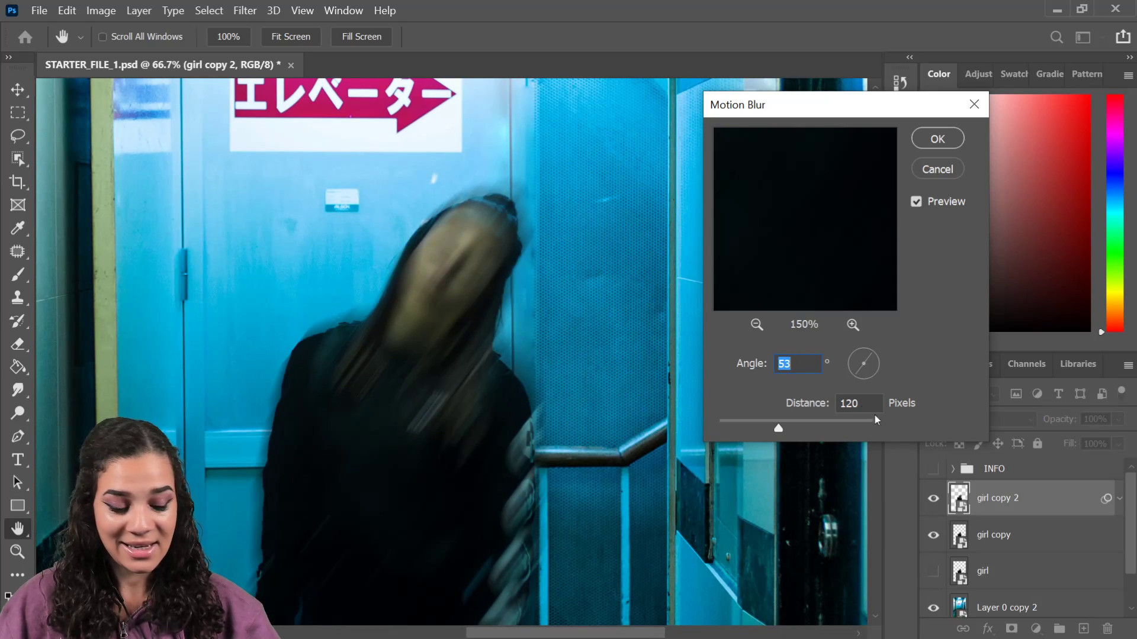
# Apply the Motion Blur to girl copy 2 with a 0° angle and a distance of 106 pixels, and collapse its smart filter list
pyautogui.write('0')
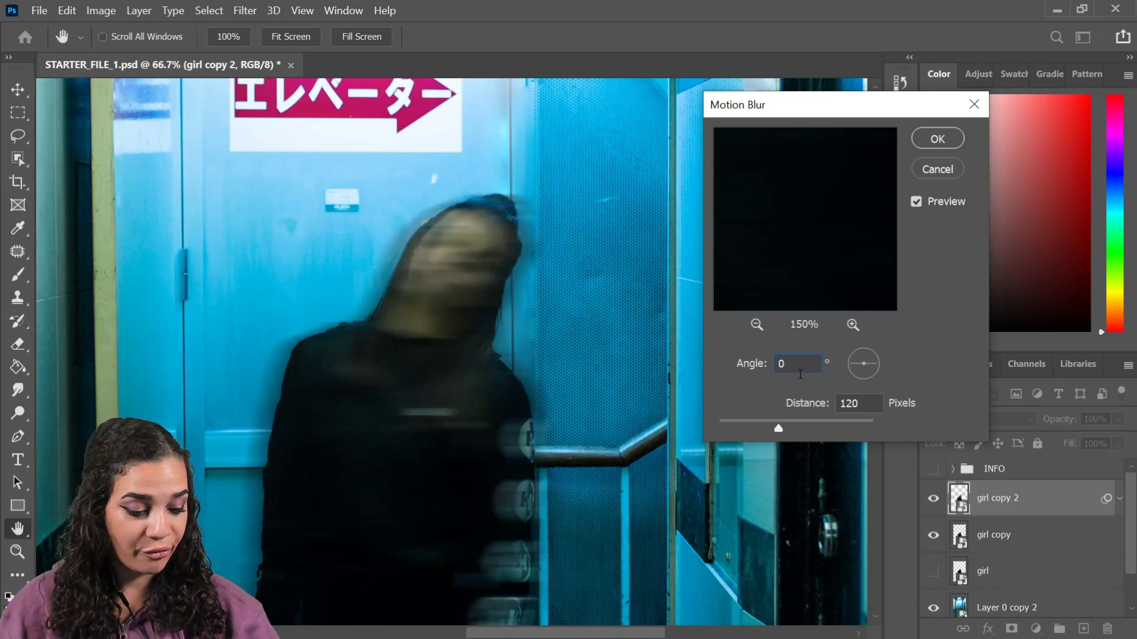
pyautogui.moveTo(786, 420); pyautogui.dragTo(776, 425)
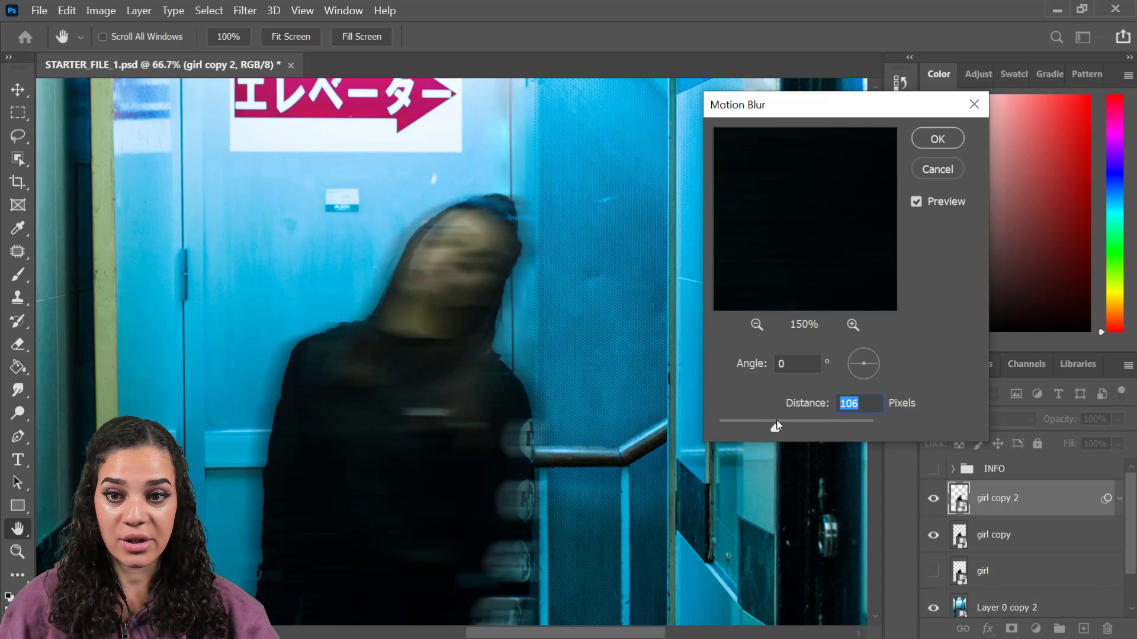
pyautogui.scroll(-2, 518, 295)
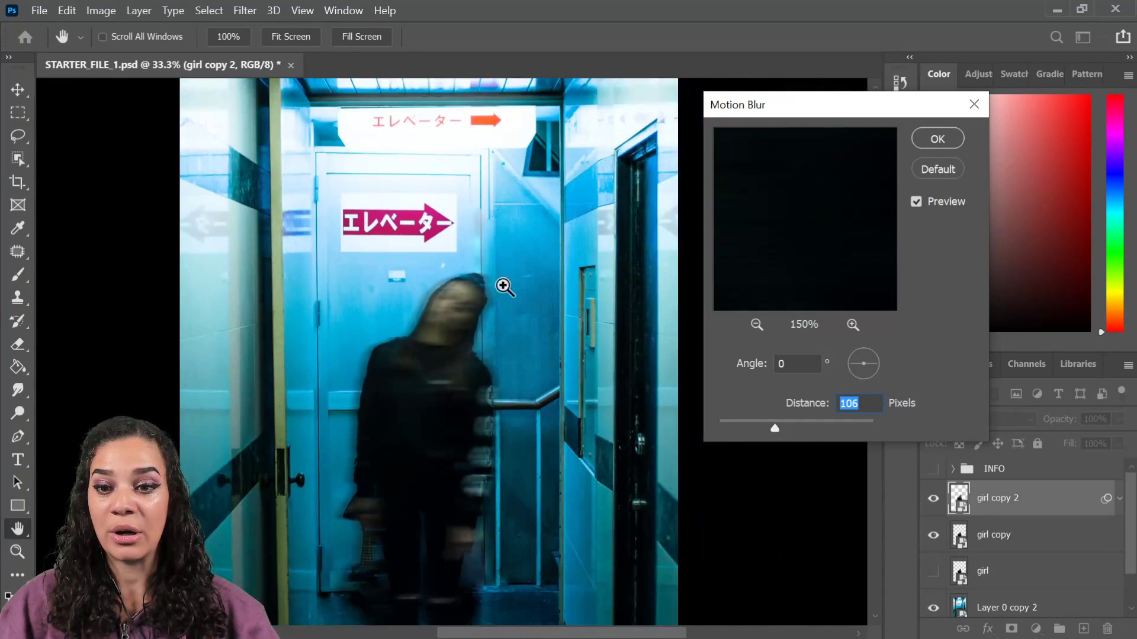
pyautogui.scroll(1, 484, 363)
pyautogui.moveTo(483, 362); pyautogui.dragTo(479, 329)
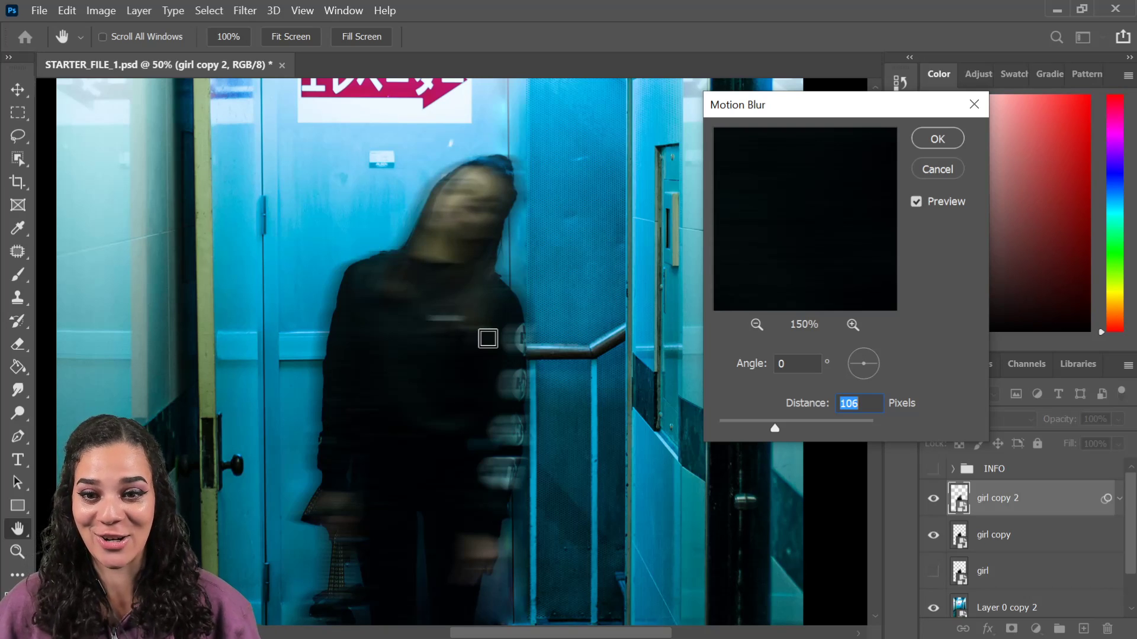
pyautogui.click(788, 424)
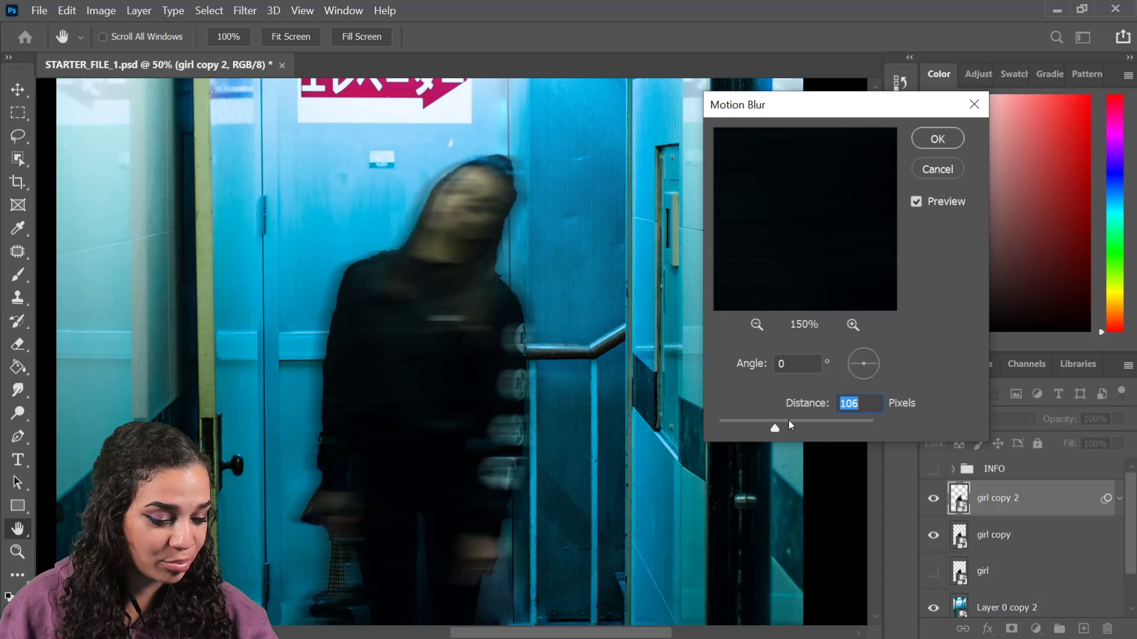
pyautogui.click(937, 138)
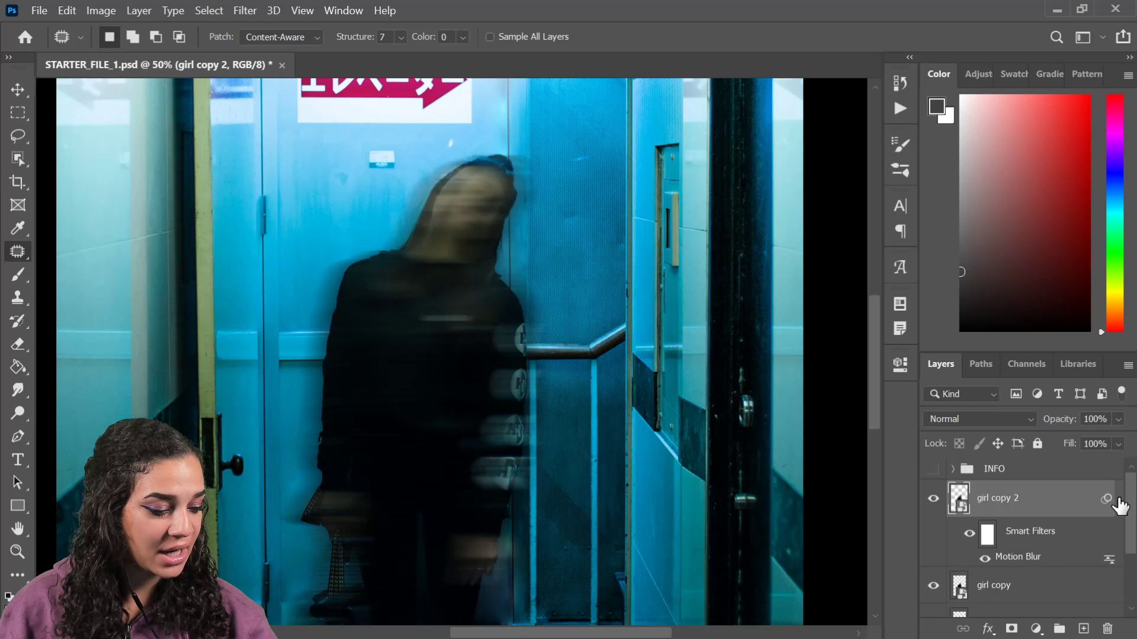
pyautogui.click(1118, 501)
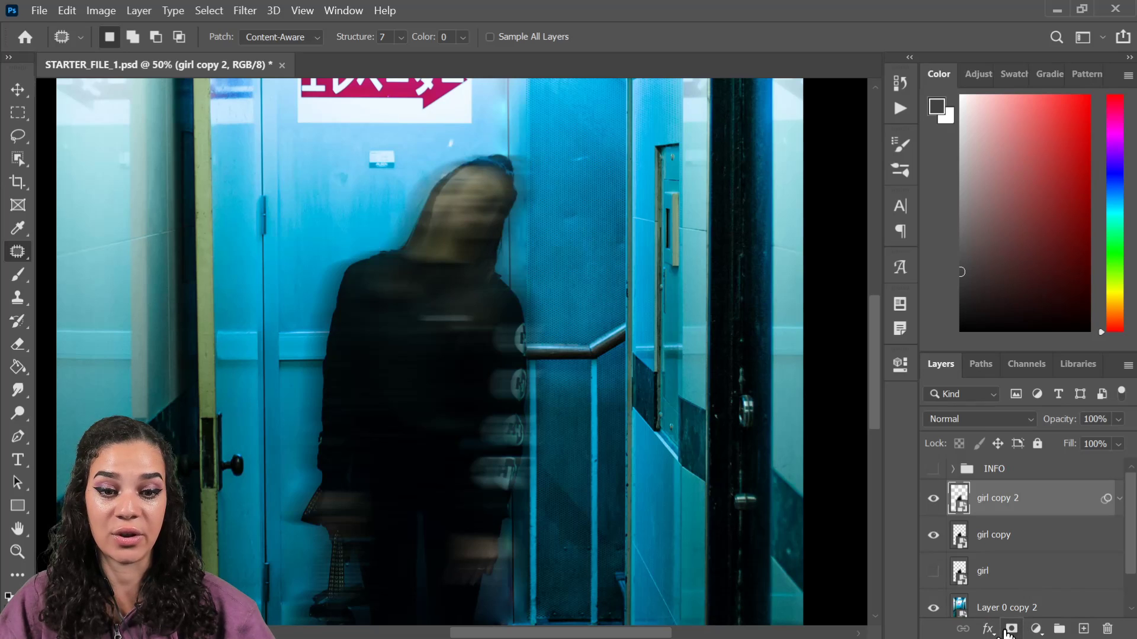
# Add a layer mask to girl copy 2 and paint black over the woman's face with a 250-pixel brush
pyautogui.click(1012, 631)
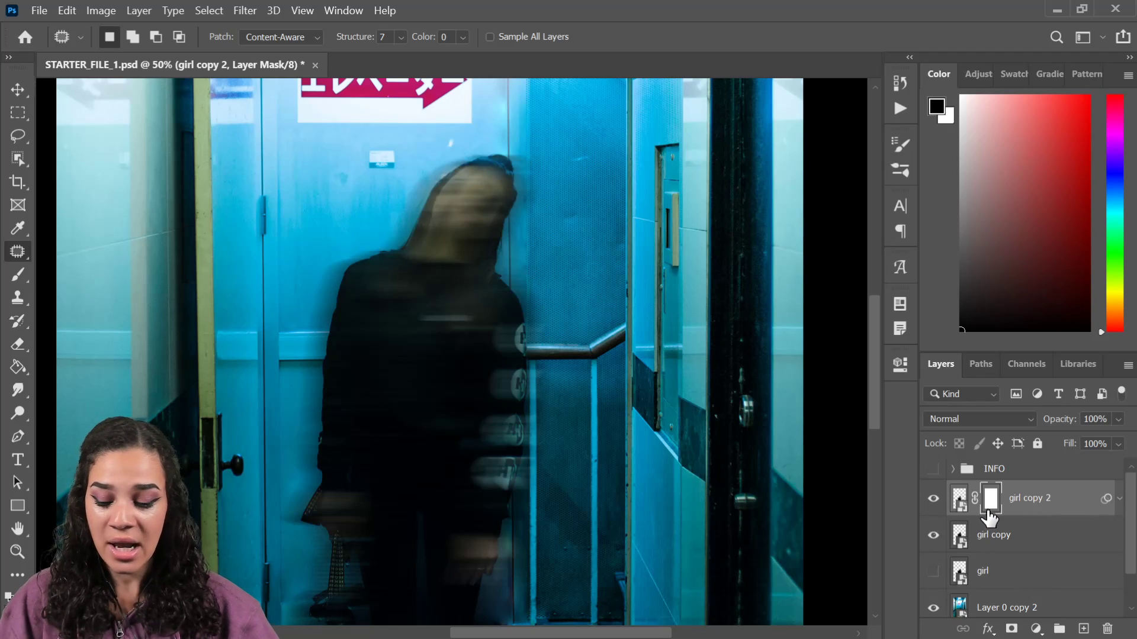
pyautogui.press('b')
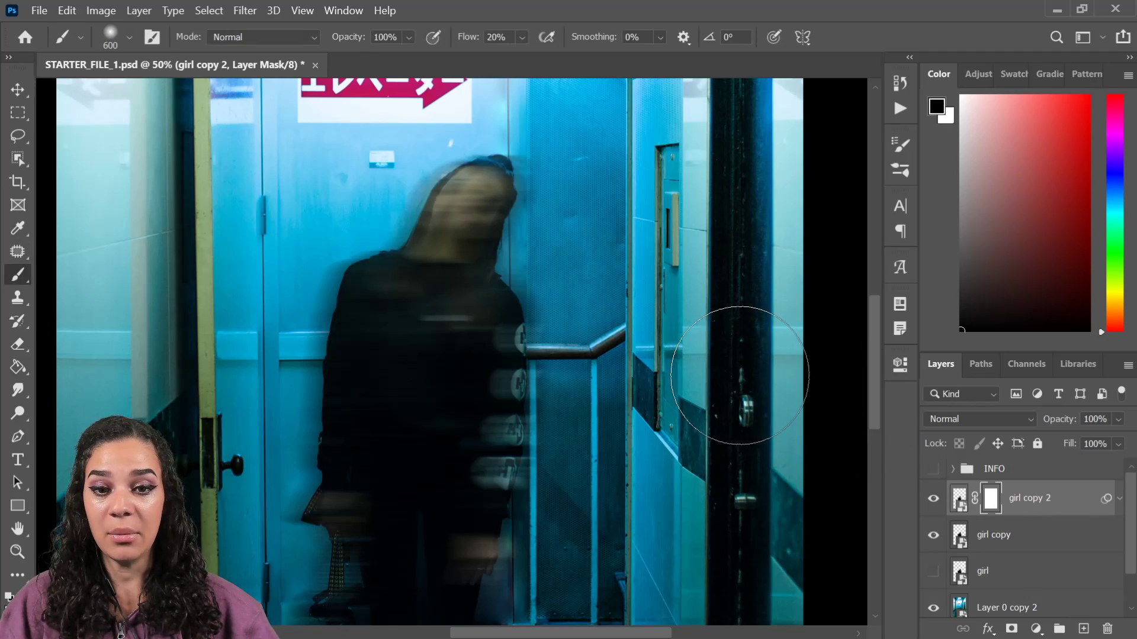
pyautogui.press('[')
pyautogui.press('[')
pyautogui.press('[')
pyautogui.press('[')
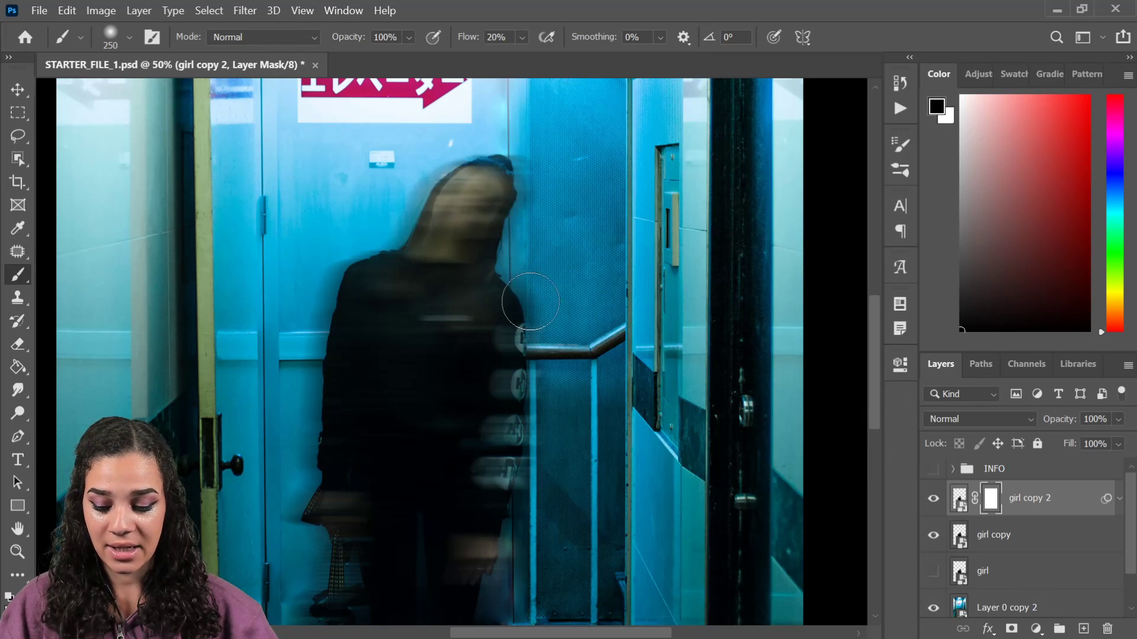
pyautogui.hotkey('ctrl', '+')
pyautogui.moveTo(546, 219); pyautogui.dragTo(555, 305)
pyautogui.moveTo(480, 245)
pyautogui.mouseDown()
pyautogui.moveTo(469, 293)
pyautogui.moveTo(471, 242)
pyautogui.moveTo(472, 285)
pyautogui.moveTo(487, 237)
pyautogui.moveTo(444, 318)
pyautogui.moveTo(475, 242)
pyautogui.moveTo(444, 291)
pyautogui.moveTo(483, 254)
pyautogui.mouseUp()
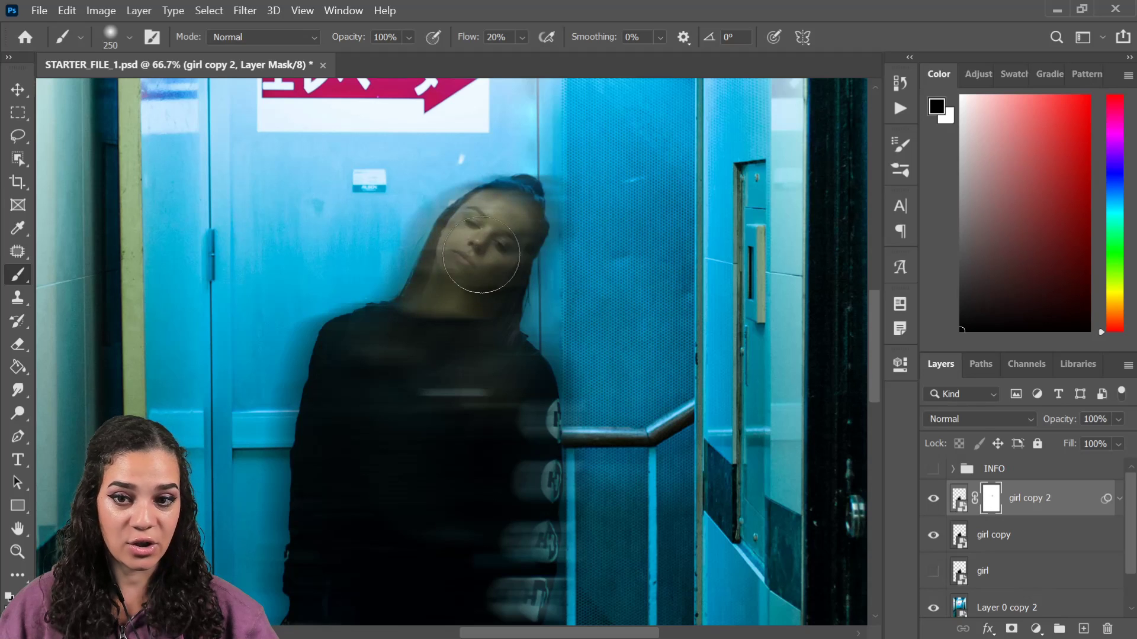
pyautogui.hotkey('ctrl', '-')
pyautogui.hotkey('ctrl', '-')
pyautogui.moveTo(508, 463); pyautogui.dragTo(546, 381)
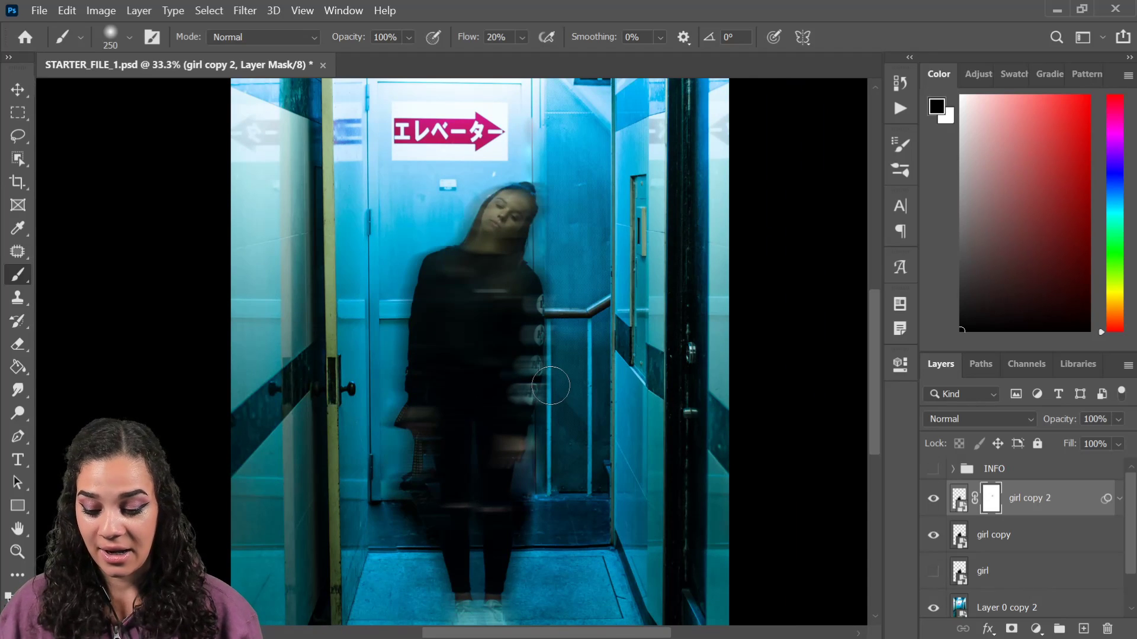
pyautogui.hotkey('ctrl', '-')
pyautogui.hotkey('ctrl', '+')
pyautogui.hotkey('ctrl', '+')
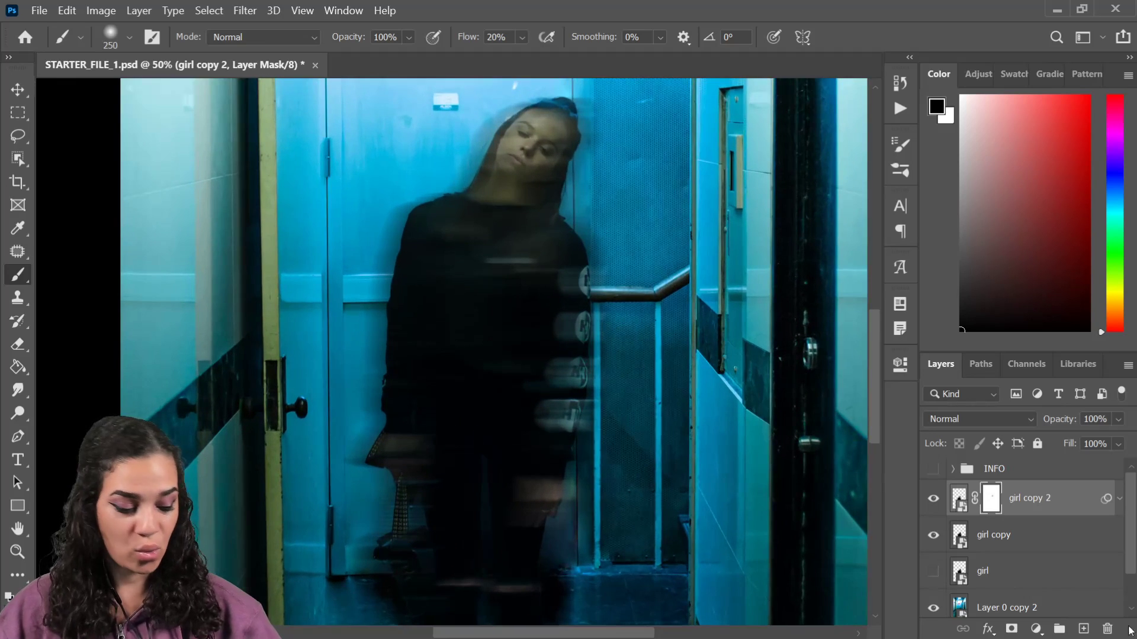
# Convert the girl copy 2 and girl copy layers together into one smart object
pyautogui.click(1061, 521)
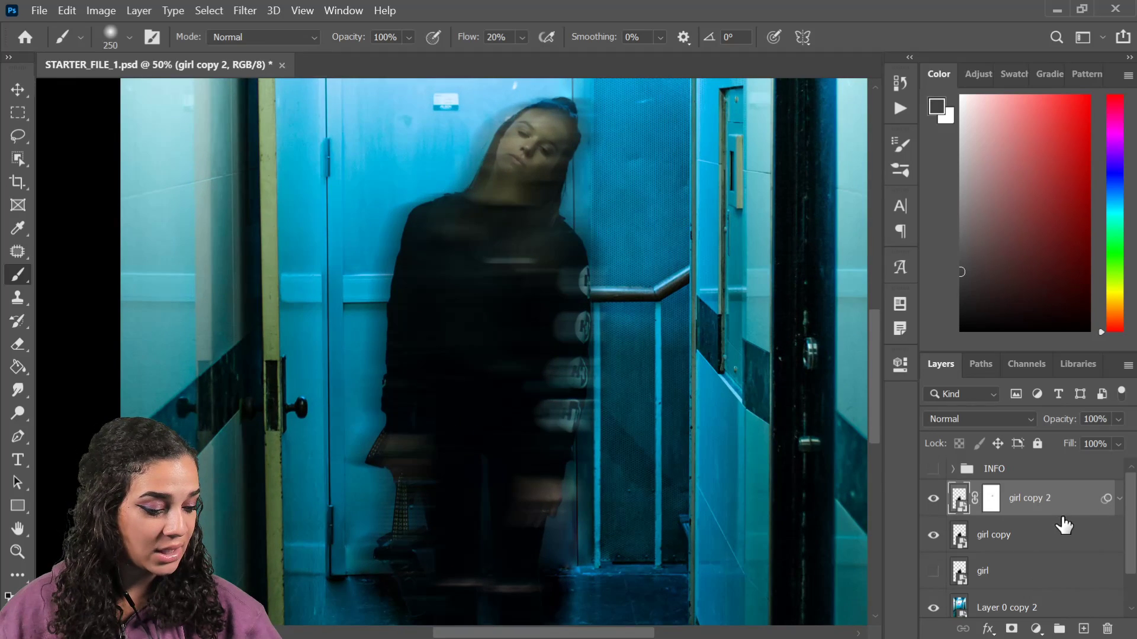
pyautogui.keyDown('shift'); pyautogui.click(1051, 549); pyautogui.keyUp('shift')
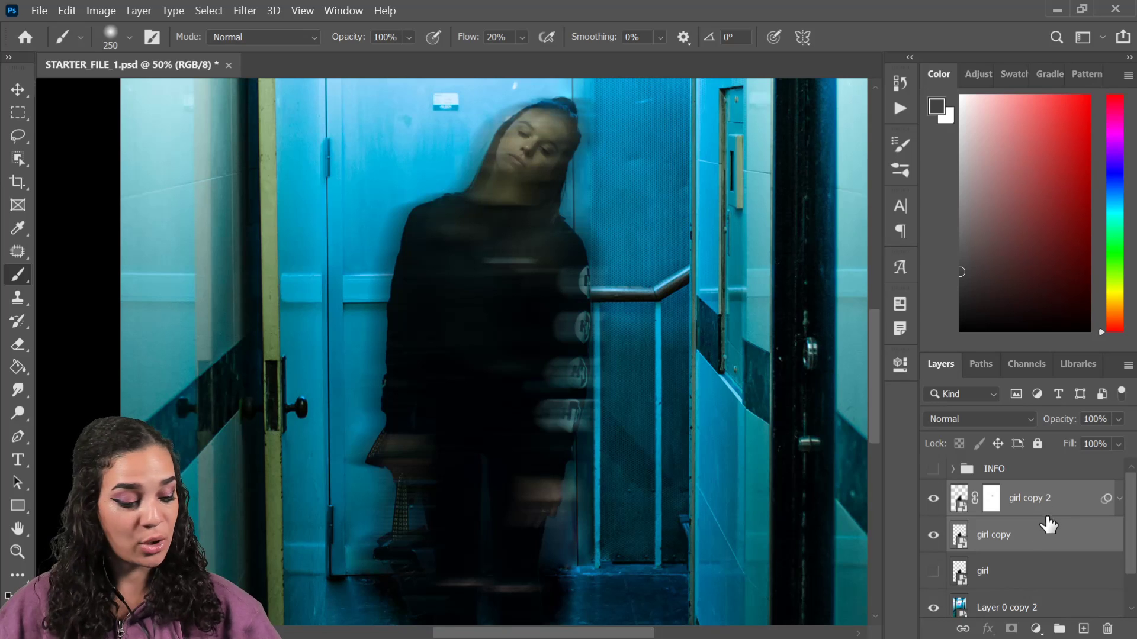
pyautogui.rightClick(1047, 519)
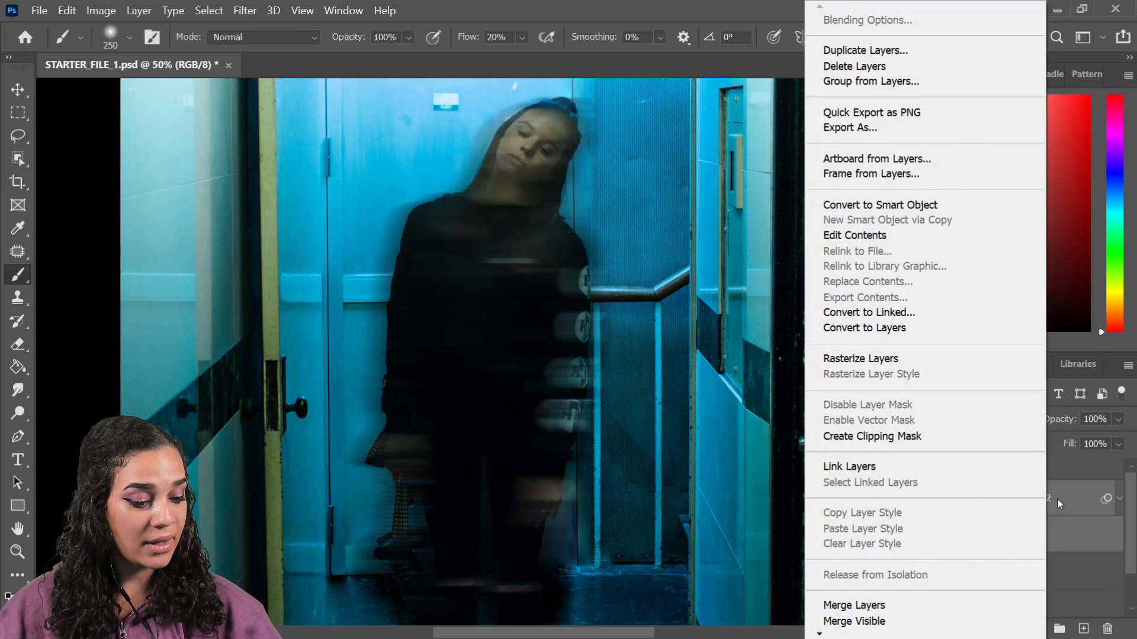
pyautogui.click(910, 205)
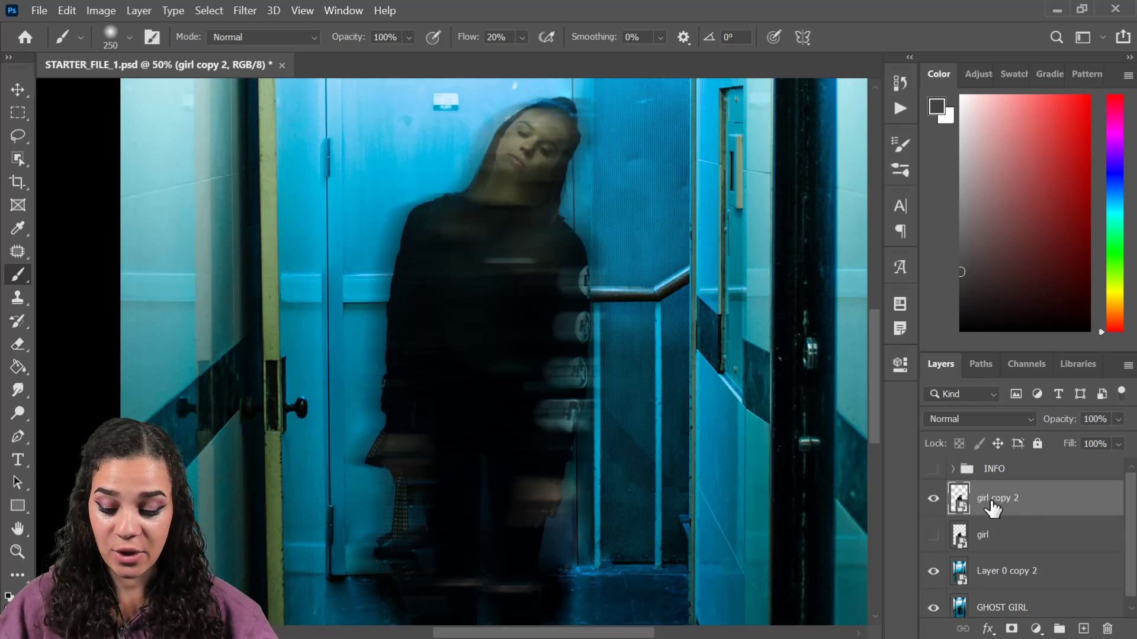
pyautogui.hotkey('ctrl', '-')
pyautogui.hotkey('ctrl', '+')
pyautogui.moveTo(608, 314); pyautogui.dragTo(604, 388)
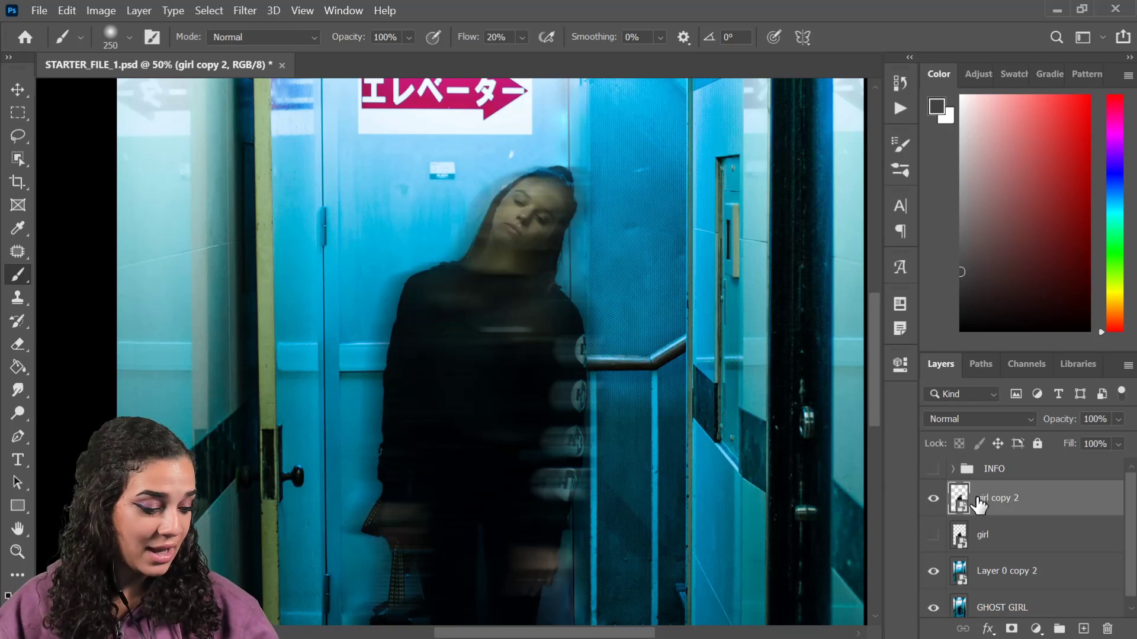
pyautogui.hotkey('ctrl', '-')
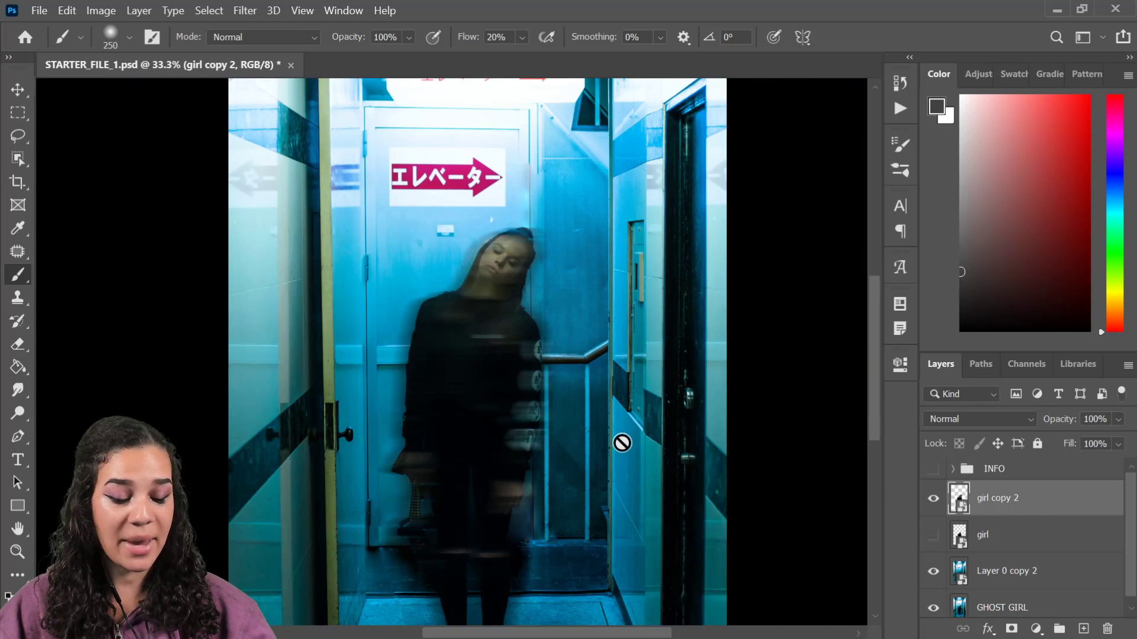
pyautogui.hotkey('ctrl', '+')
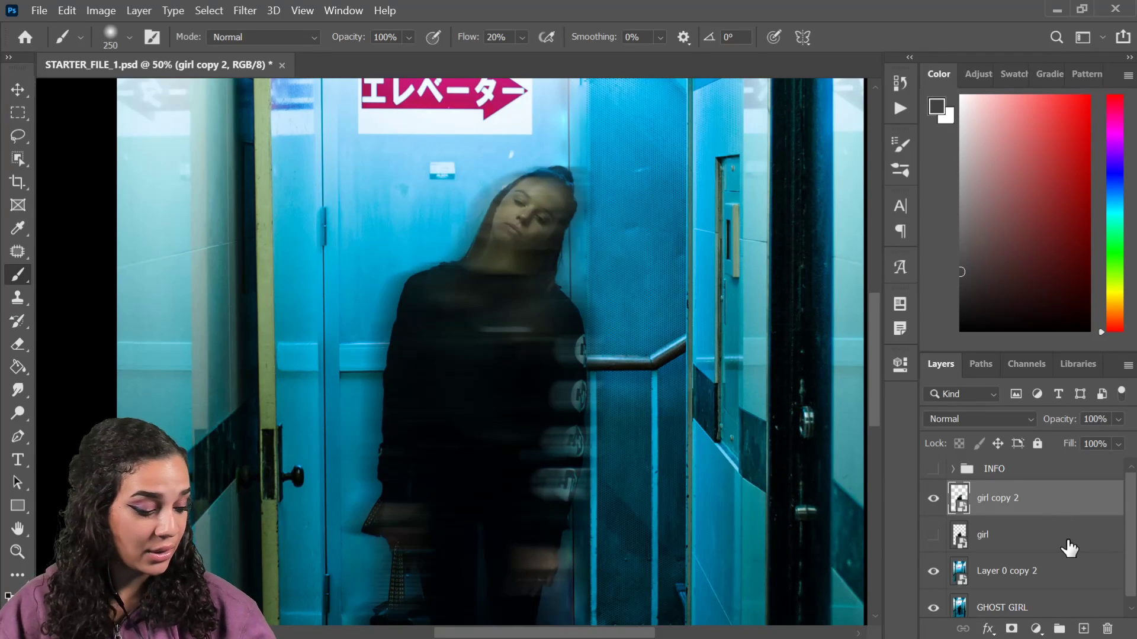
pyautogui.doubleClick(1058, 512)
pyautogui.click(541, 361)
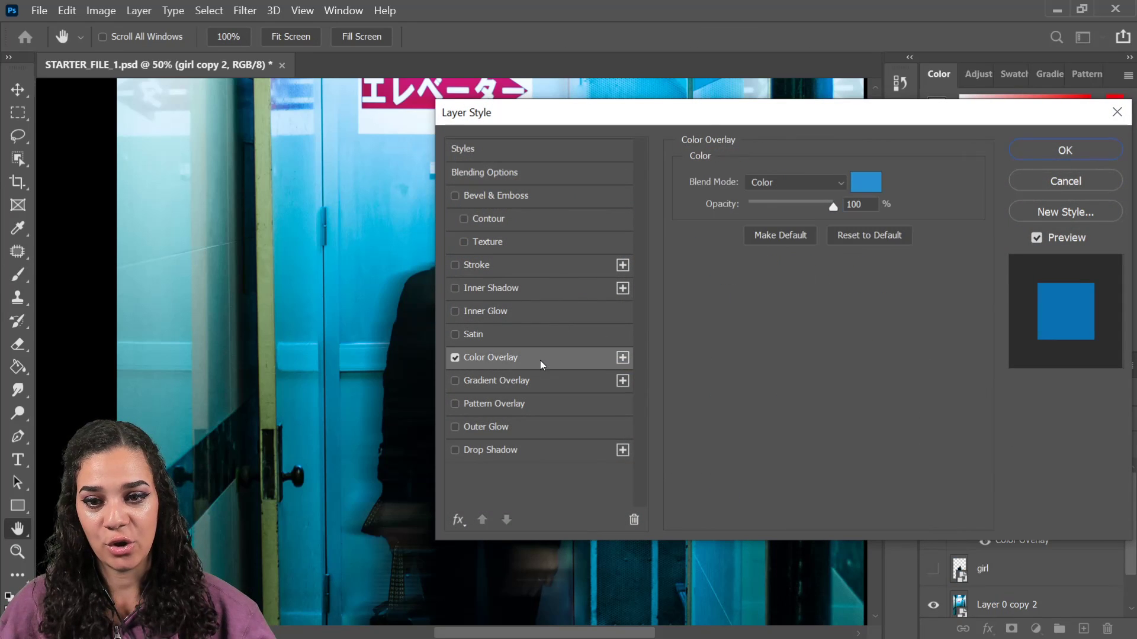
pyautogui.moveTo(710, 119); pyautogui.dragTo(919, 127)
pyautogui.click(1037, 193)
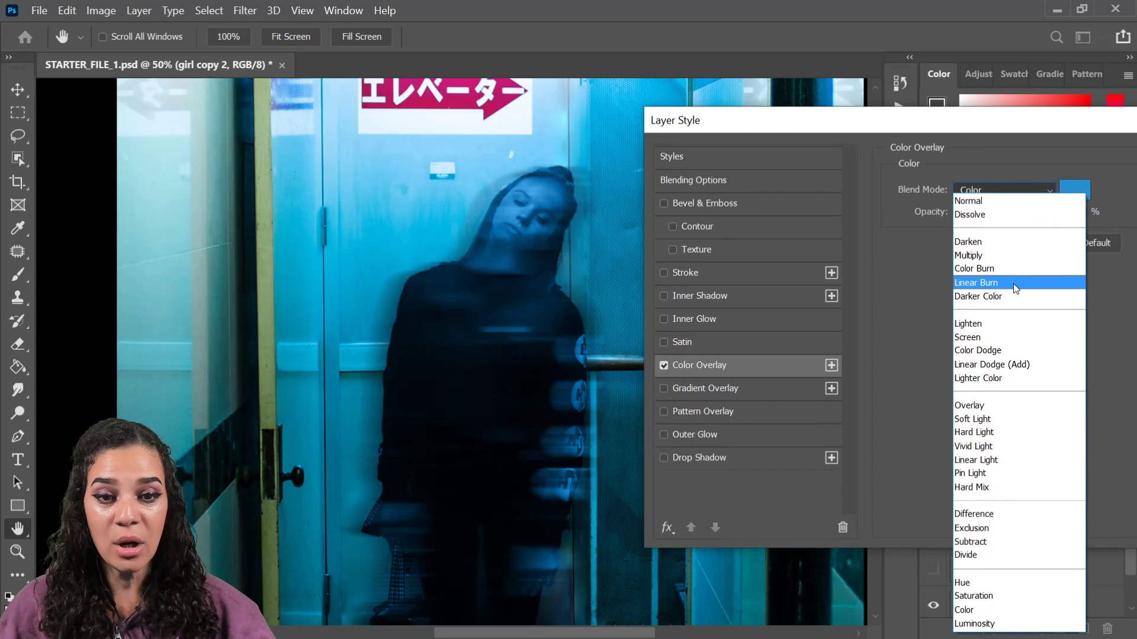
pyautogui.click(1033, 129)
pyautogui.moveTo(910, 121); pyautogui.dragTo(589, 125)
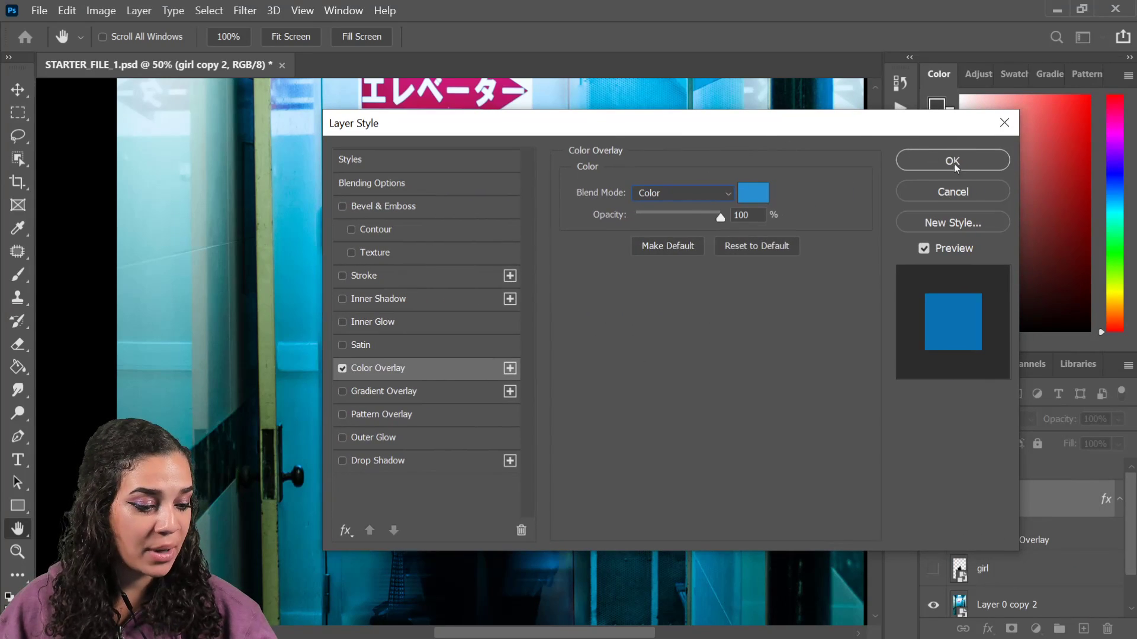
pyautogui.click(971, 190)
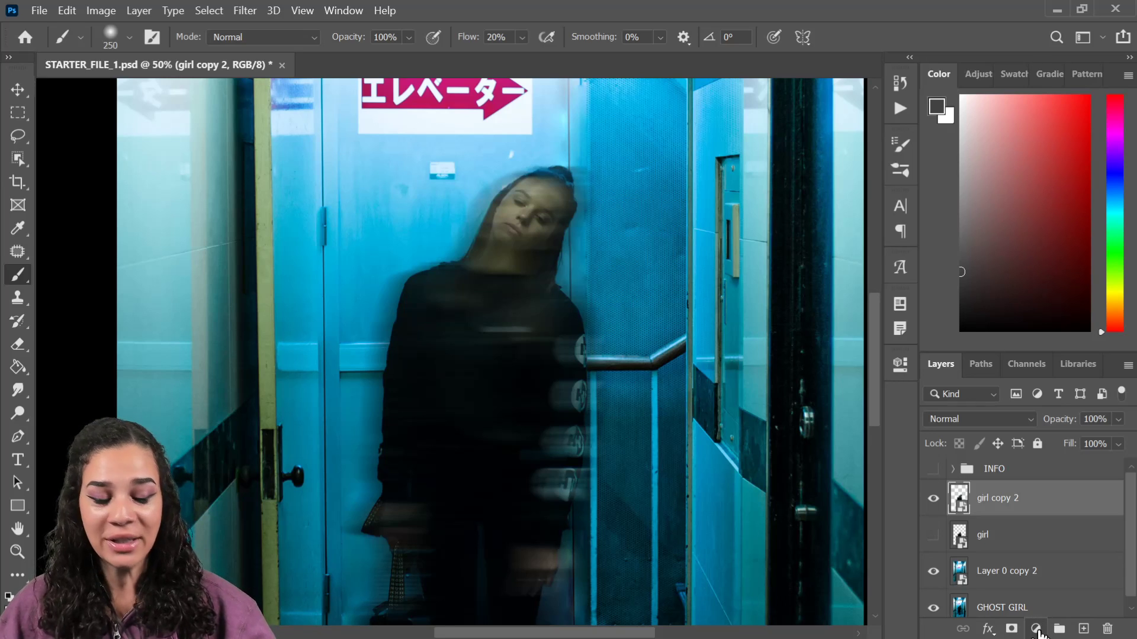
# Add a Solid Color fill layer in cyan #1ad6e7 above girl copy 2
pyautogui.click(1036, 629)
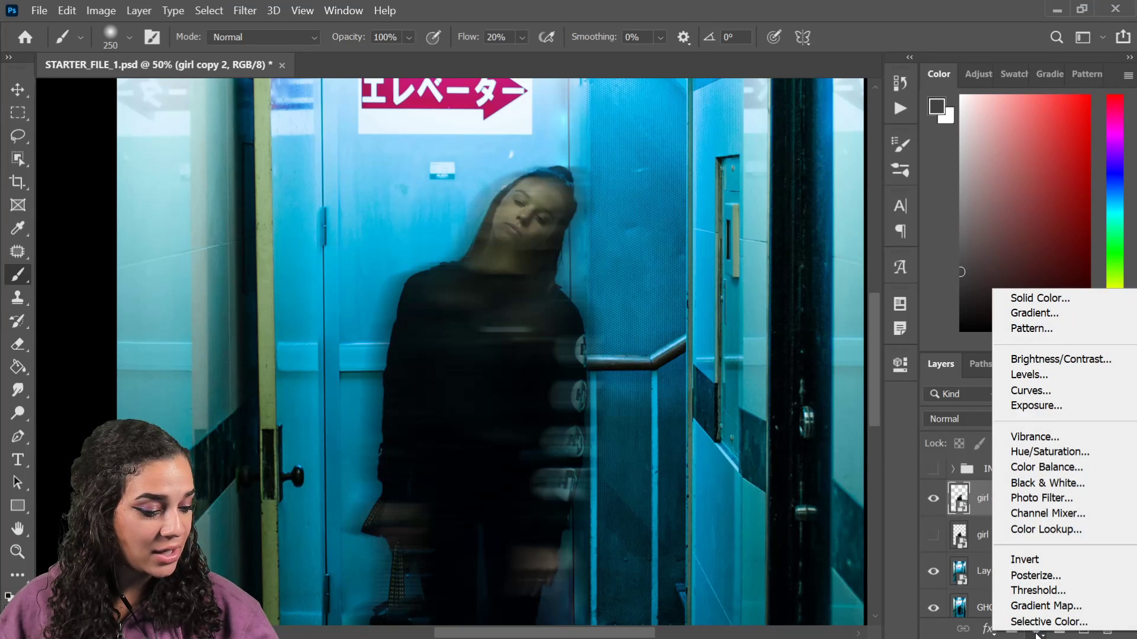
pyautogui.click(1040, 298)
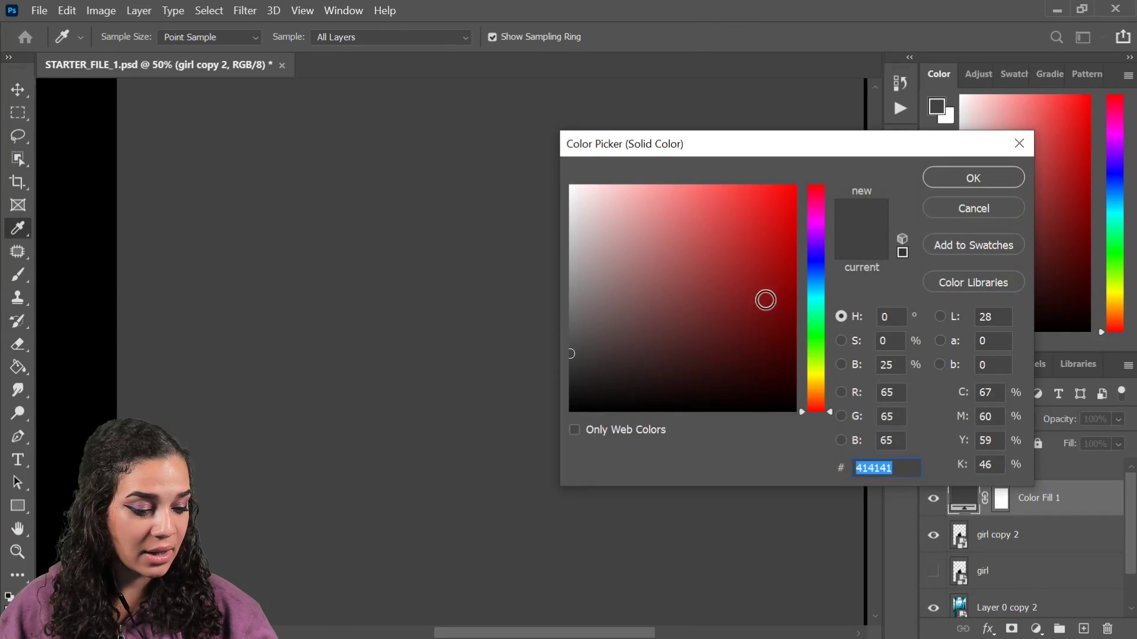
pyautogui.click(816, 295)
pyautogui.click(771, 206)
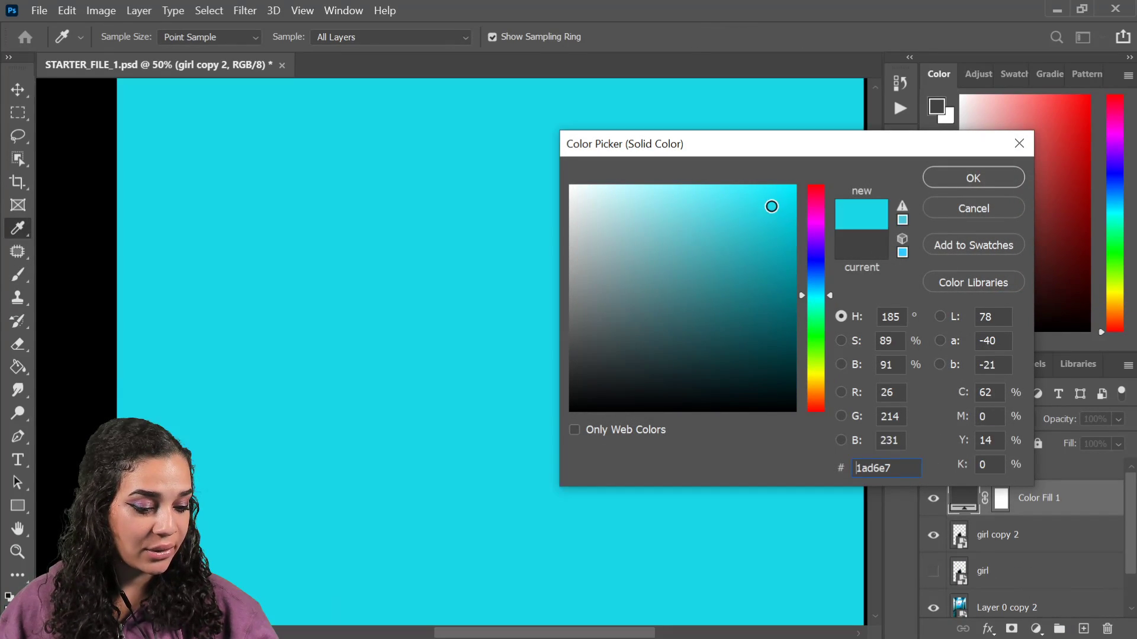
pyautogui.click(974, 178)
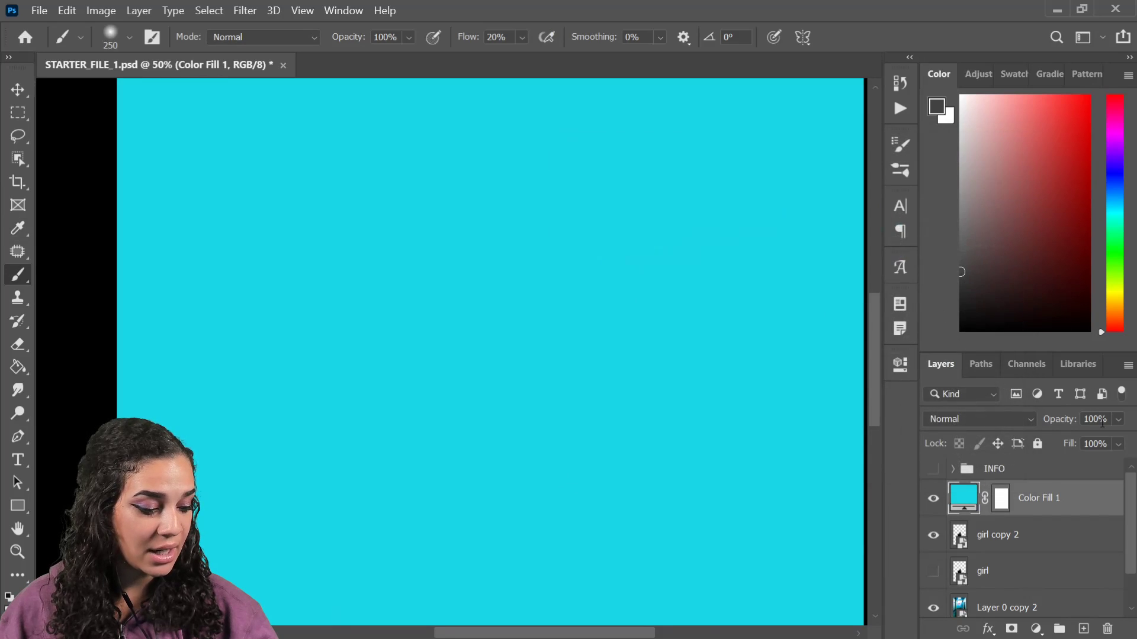
# Clip the cyan Color Fill 1 layer to girl copy 2 and set its blend mode to Vivid Light
pyautogui.rightClick(1083, 511)
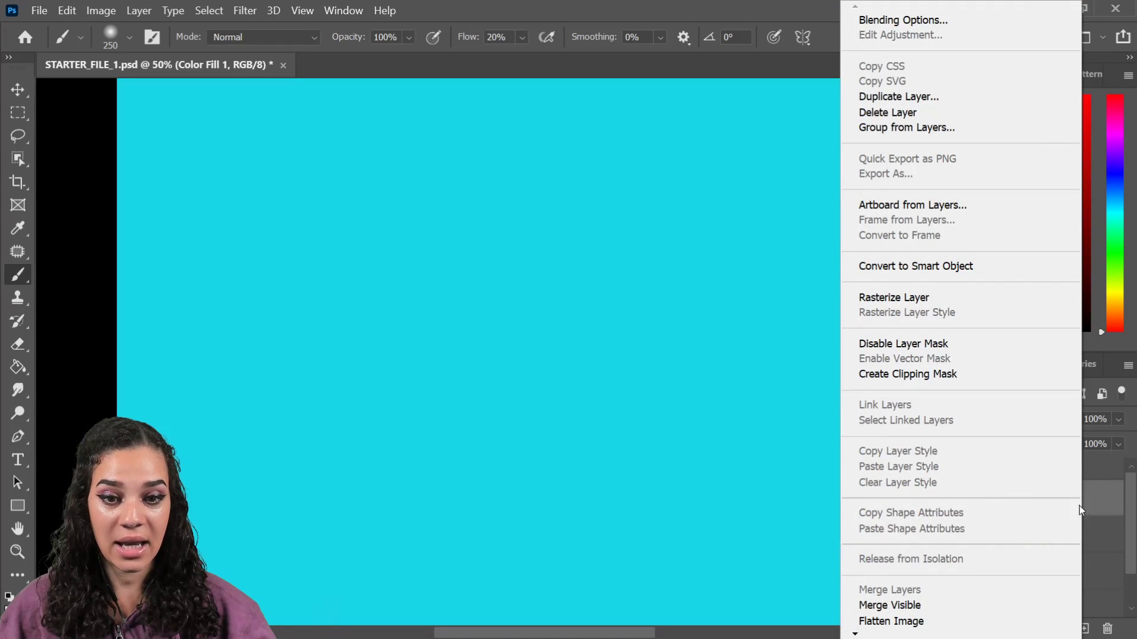
pyautogui.click(973, 375)
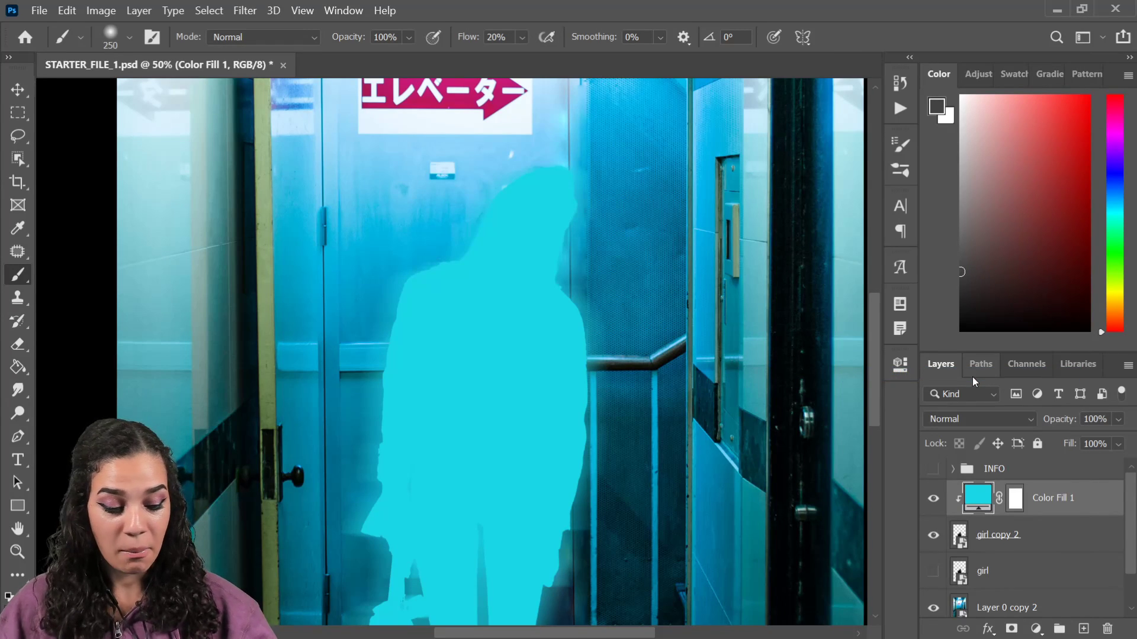
pyautogui.click(975, 419)
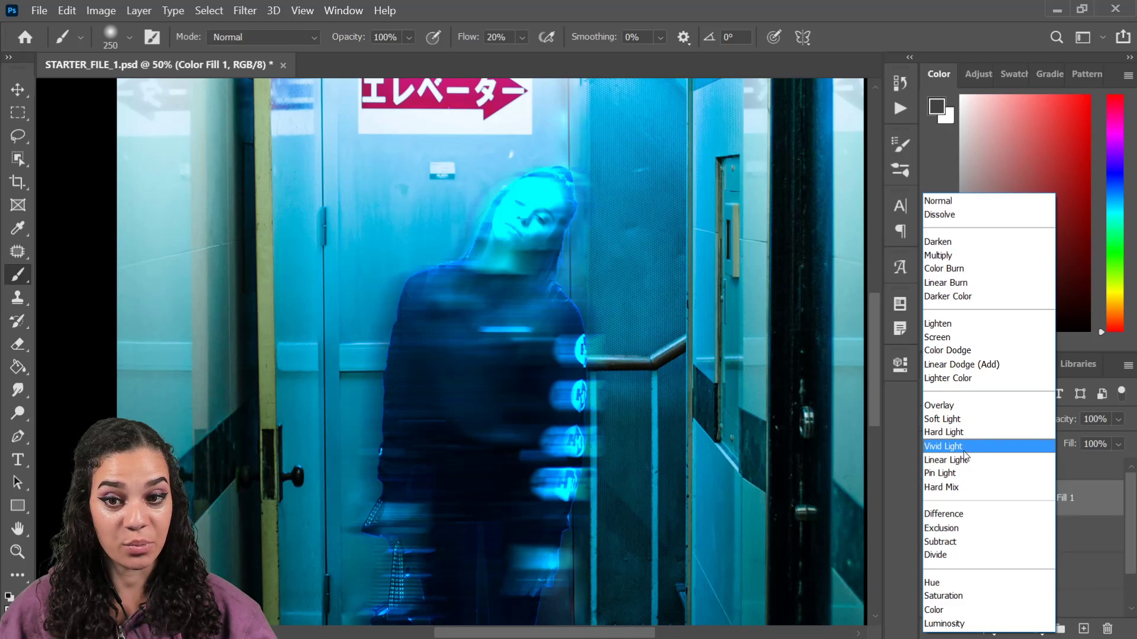
pyautogui.click(963, 450)
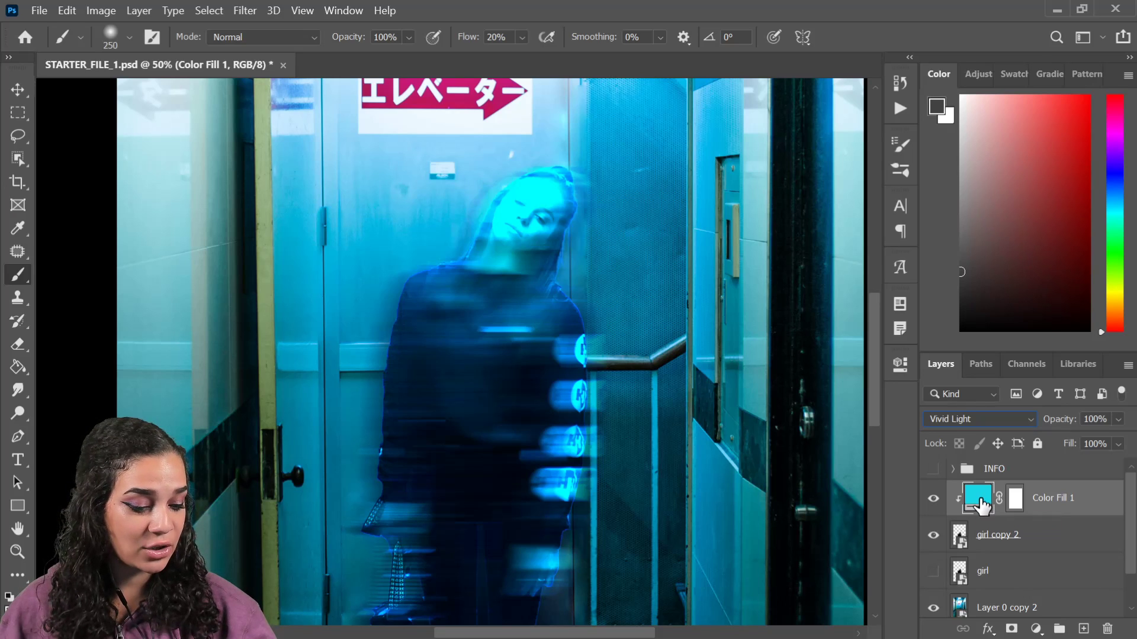
# Change the Color Fill 1 color to the slightly duller cyan #2cd0df
pyautogui.doubleClick(980, 506)
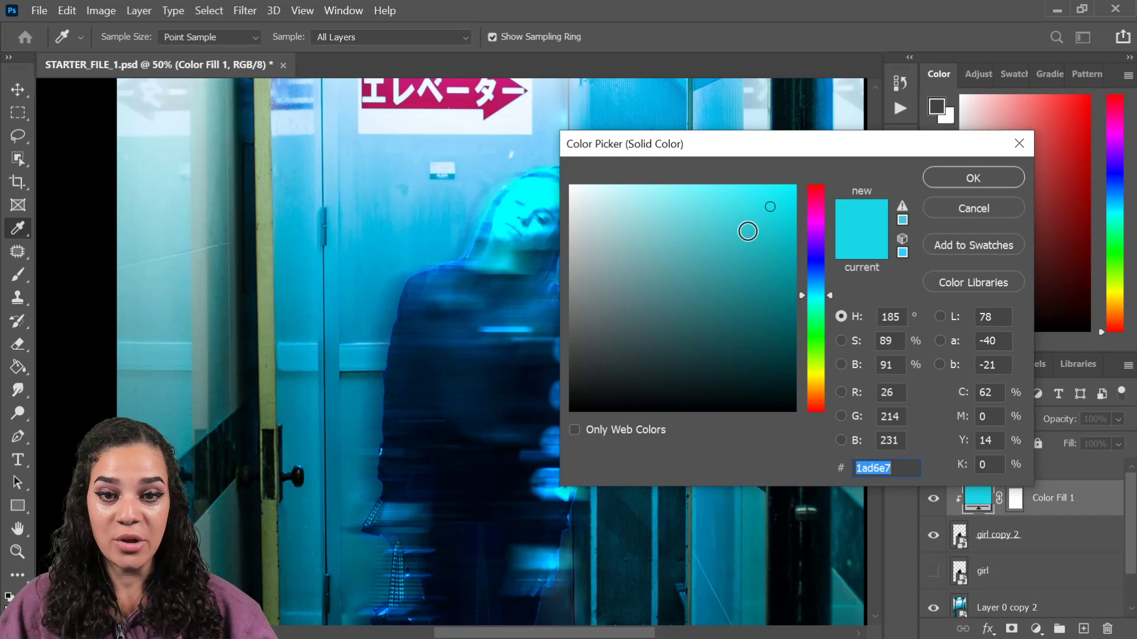
pyautogui.click(748, 232)
pyautogui.click(752, 213)
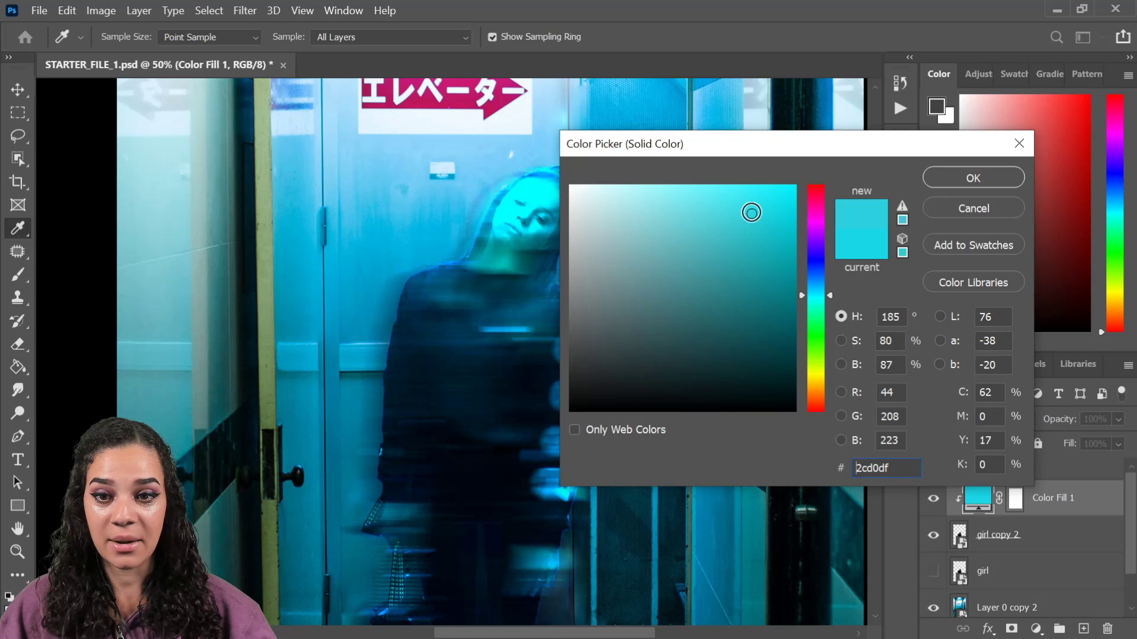
pyautogui.click(973, 179)
pyautogui.press('b')
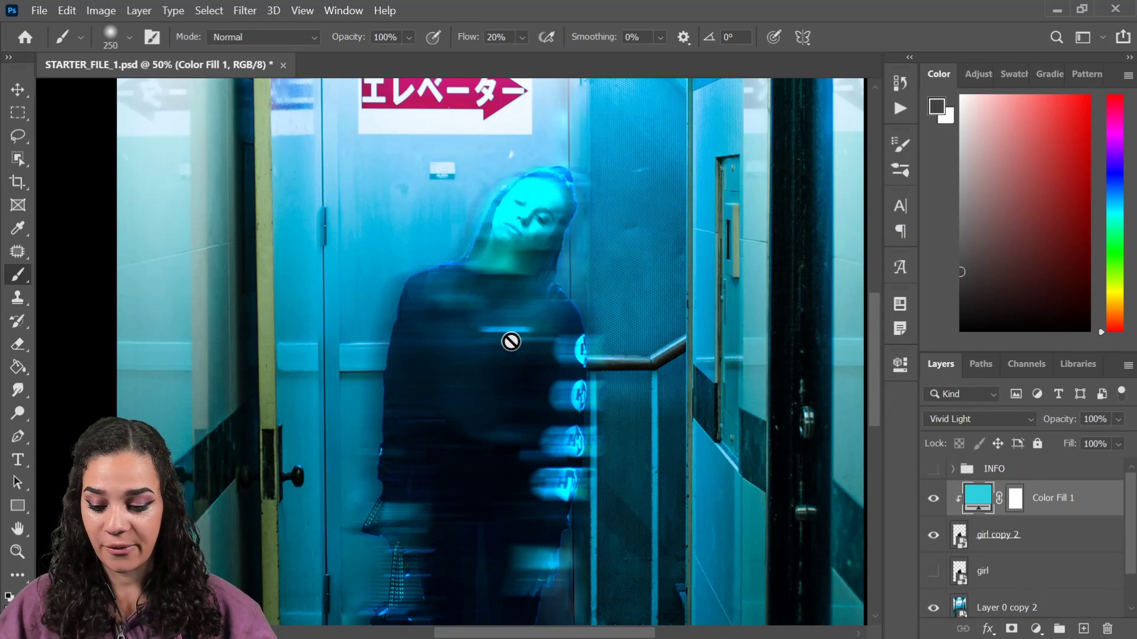
# Examine the tinted, blurred figure up close and within the whole hallway composition
pyautogui.scroll(-2, 515, 342)
pyautogui.scroll(3, 636, 447)
pyautogui.scroll(1, 629, 441)
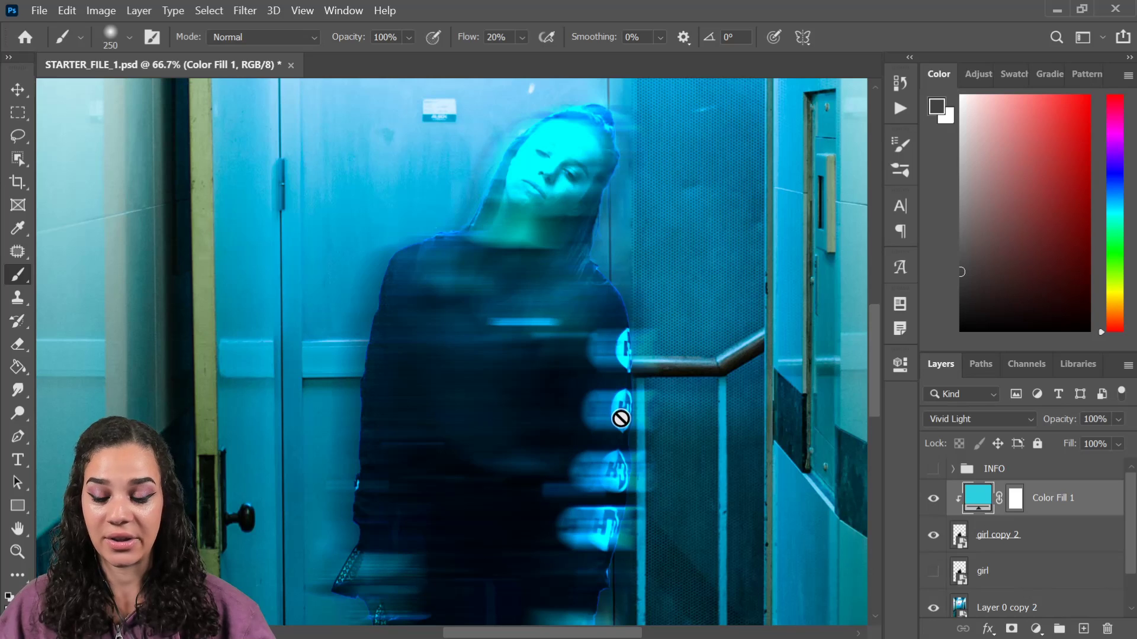
pyautogui.scroll(-2, 627, 423)
pyautogui.scroll(2, 591, 426)
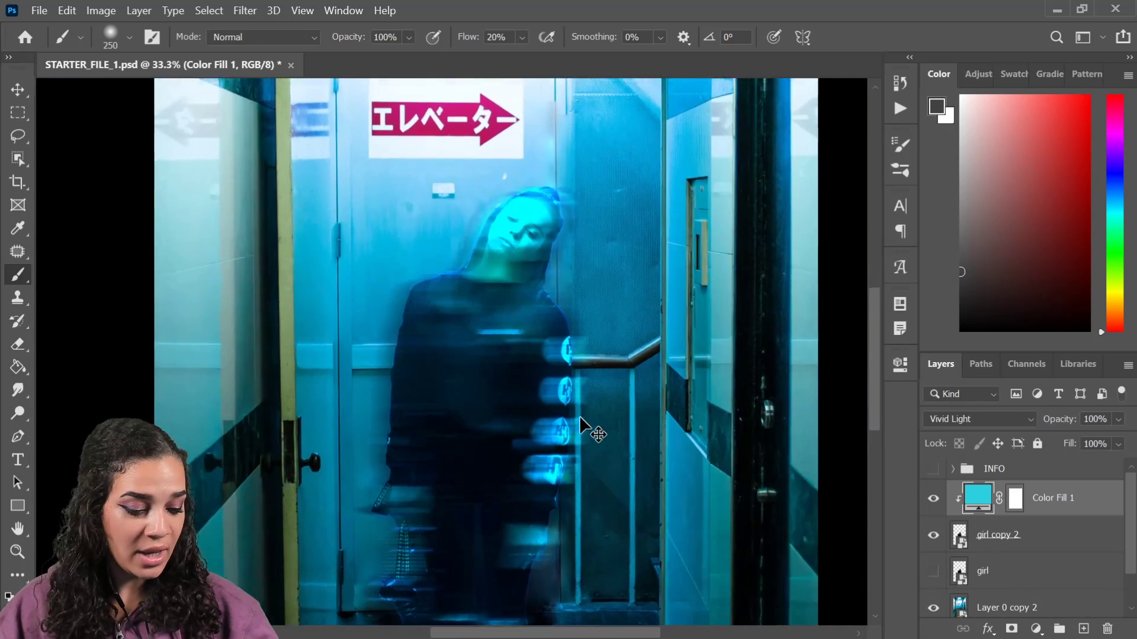
pyautogui.scroll(-3, 845, 456)
pyautogui.scroll(-1, 536, 455)
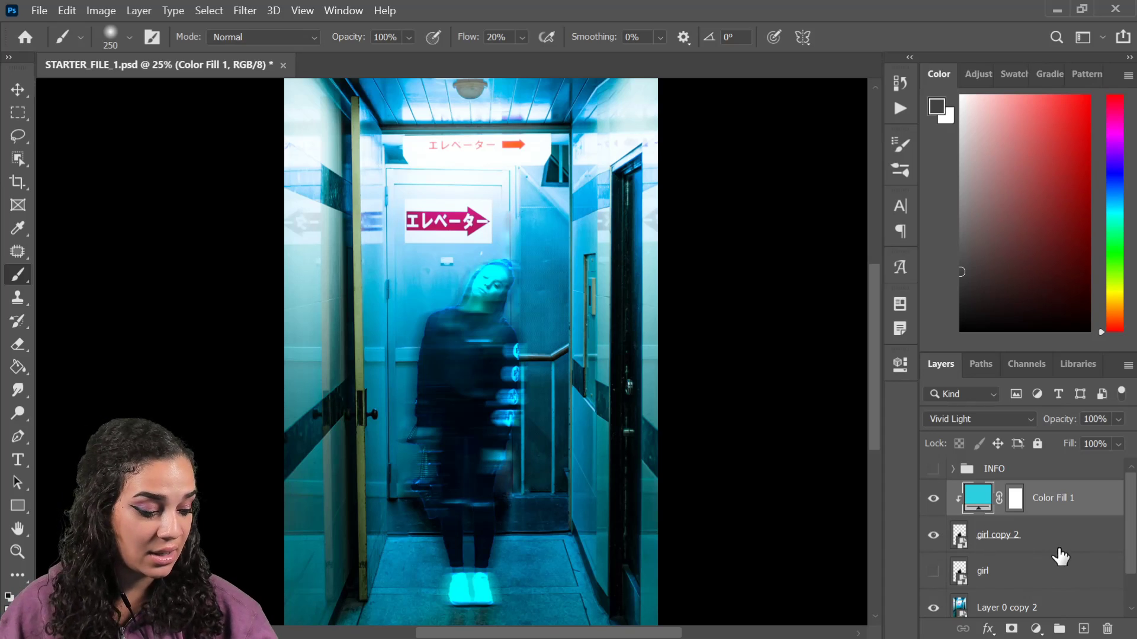
# Add a dark gray #414141 Solid Color fill layer above Layer 0 copy 2 with the Color blend mode
pyautogui.scroll(-1, 1061, 556)
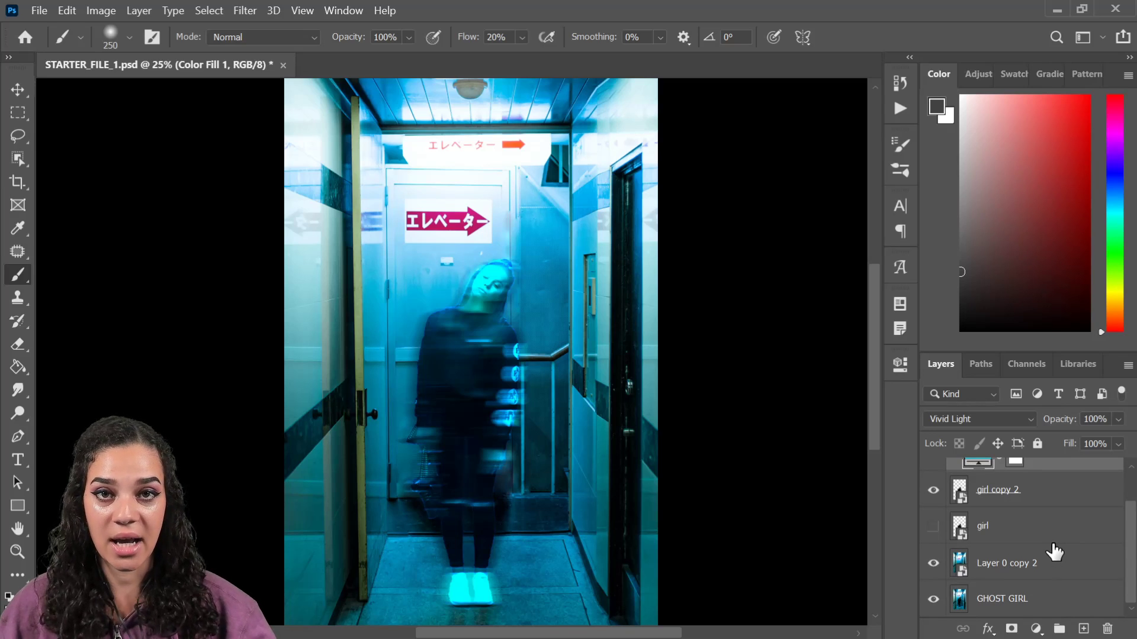
pyautogui.click(1051, 569)
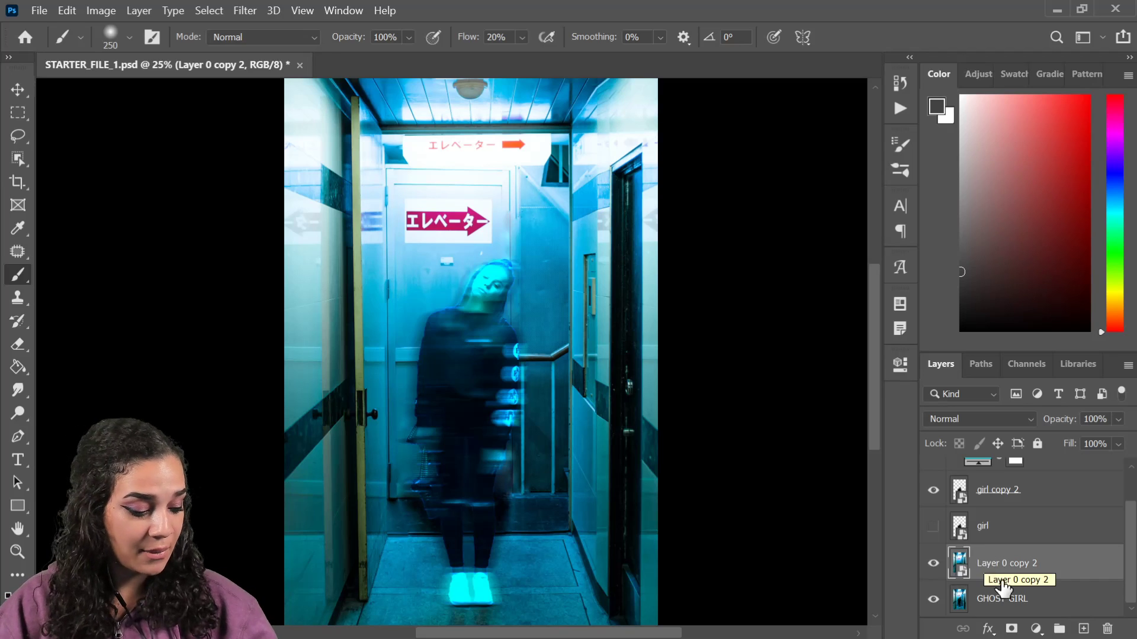
pyautogui.click(1036, 628)
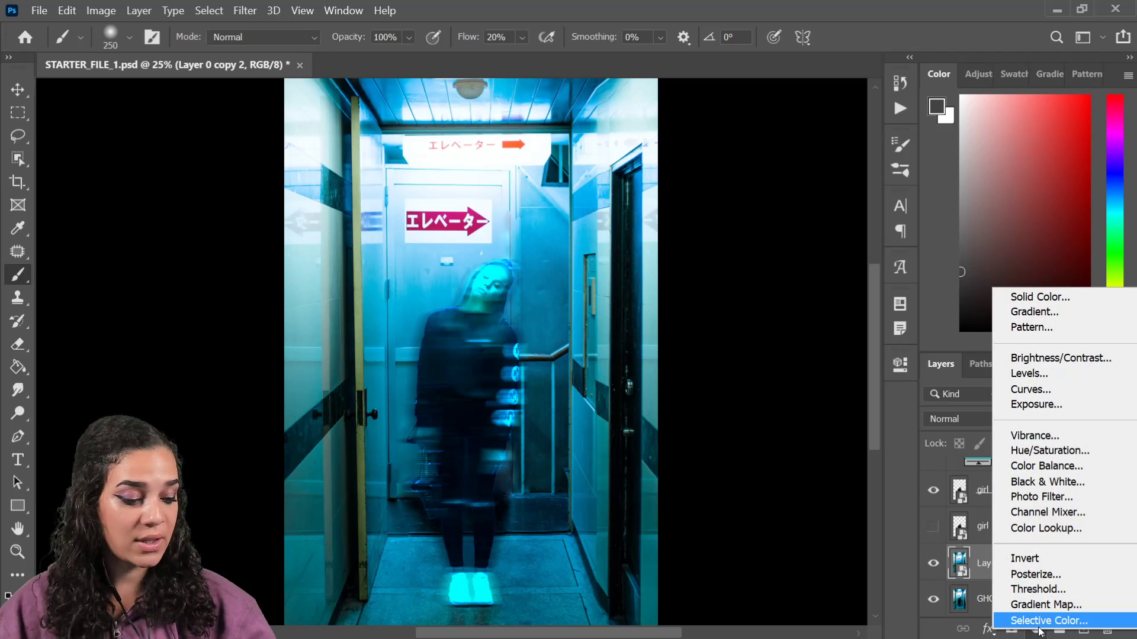
pyautogui.click(1061, 298)
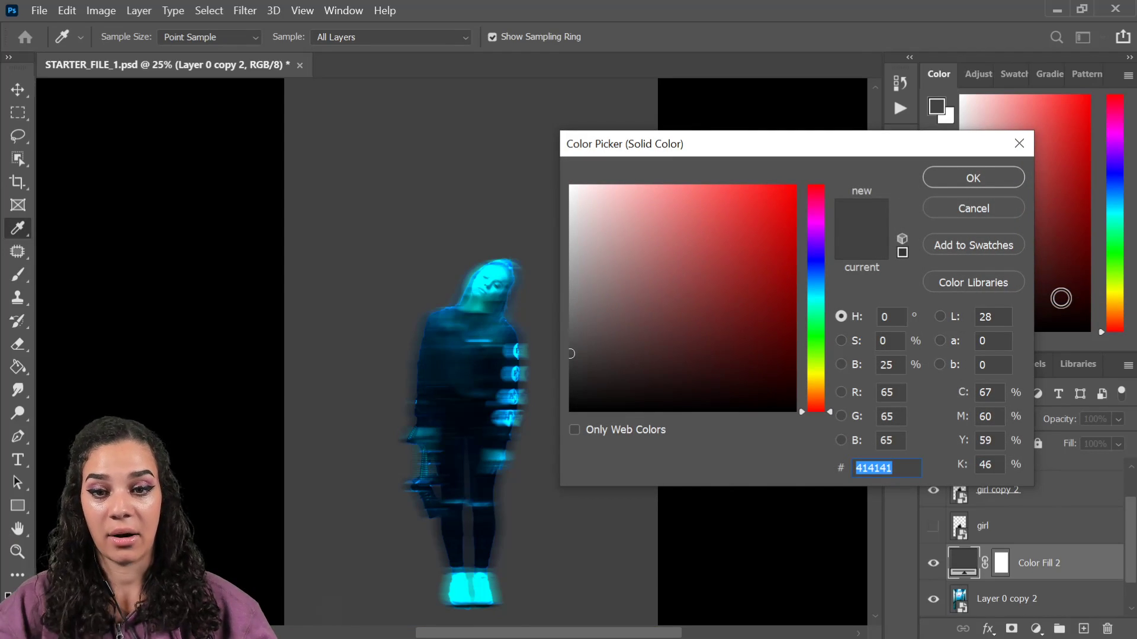
pyautogui.click(939, 178)
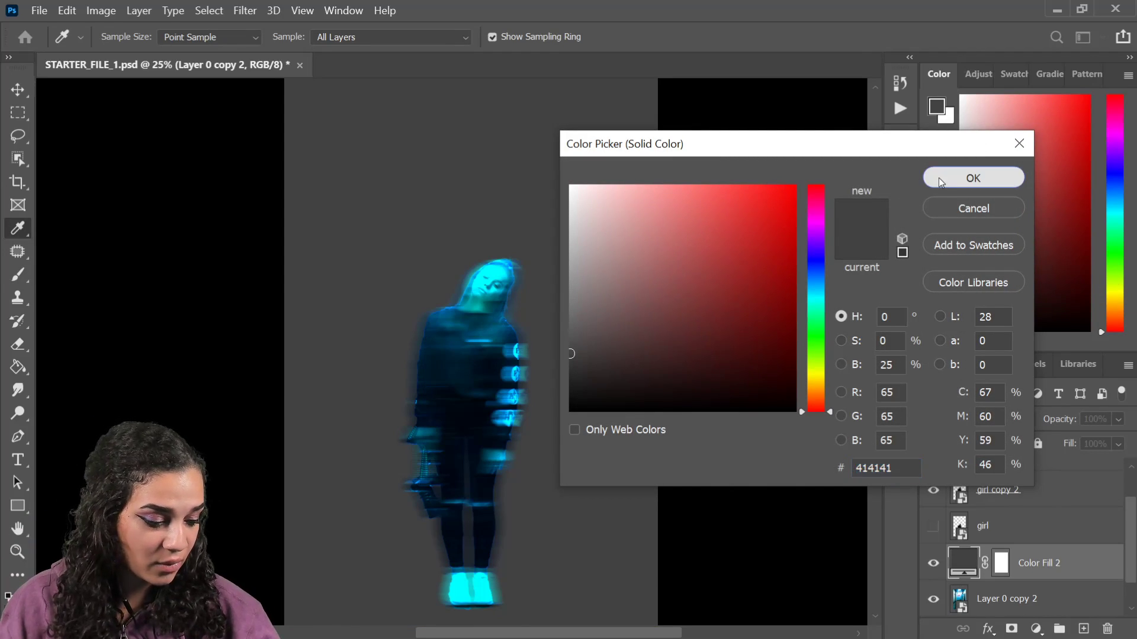
pyautogui.press('b')
pyautogui.click(953, 421)
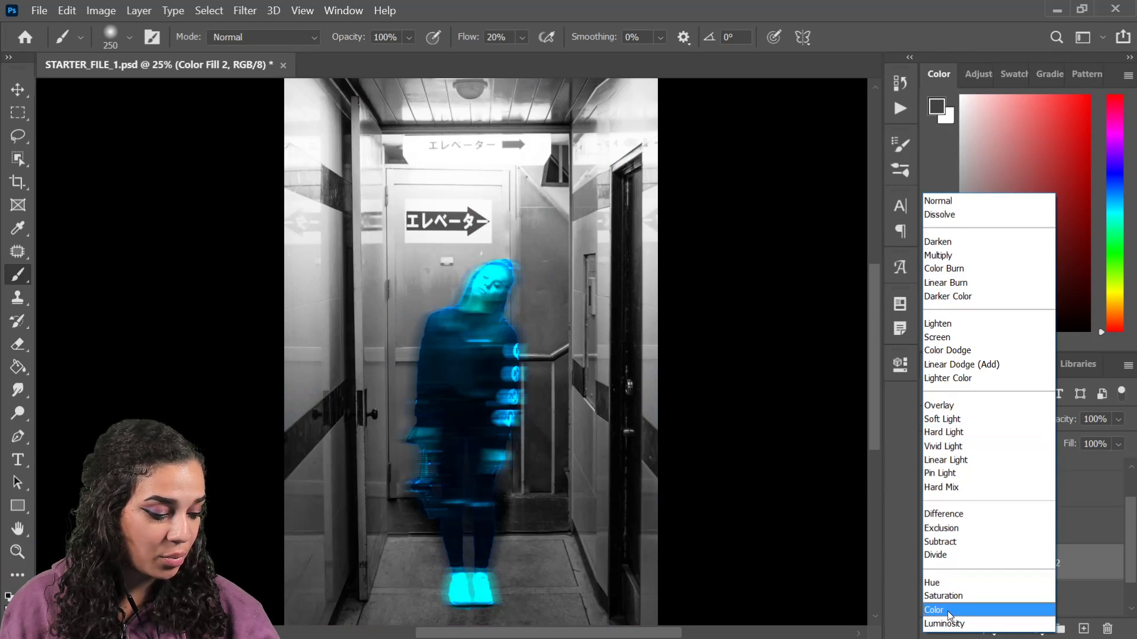
pyautogui.click(948, 611)
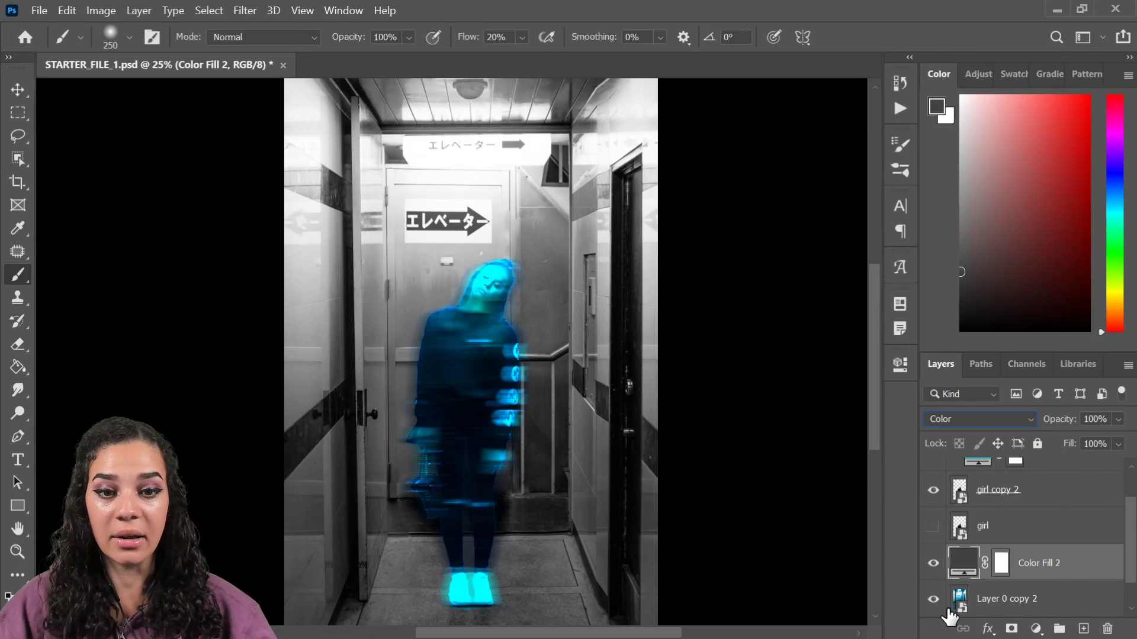
# Reduce the fill of the gray Color Fill 2 layer to 65% and check the desaturated hallway around the figure
pyautogui.click(1116, 451)
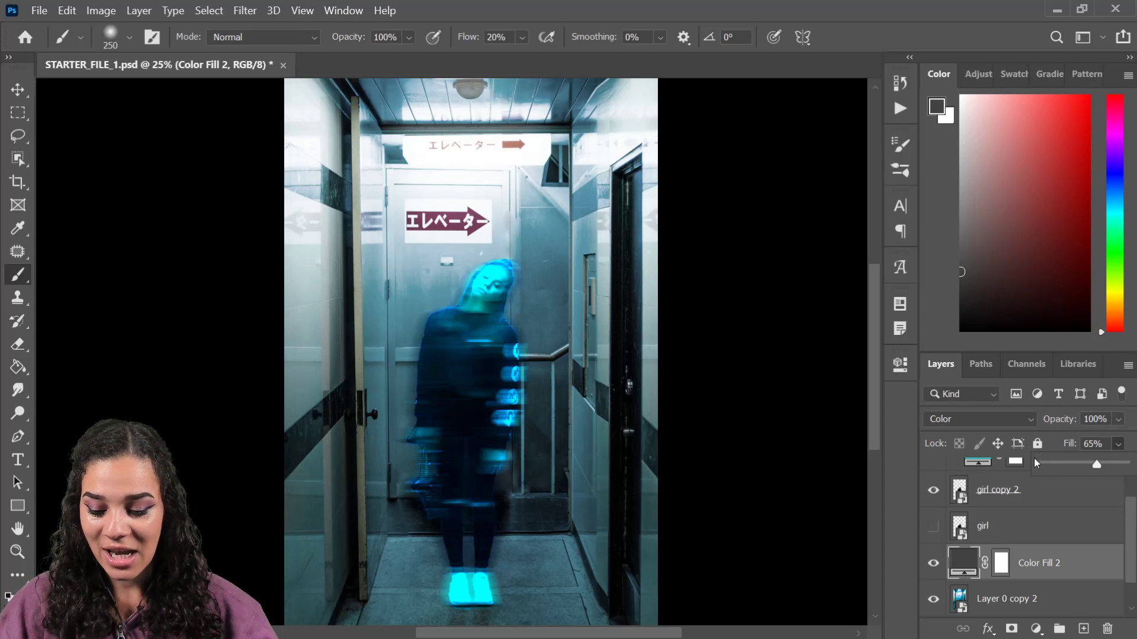
pyautogui.hotkey('ctrl', '+')
pyautogui.hotkey('ctrl', '+')
pyautogui.hotkey('ctrl', '-')
pyautogui.hotkey('ctrl', '+')
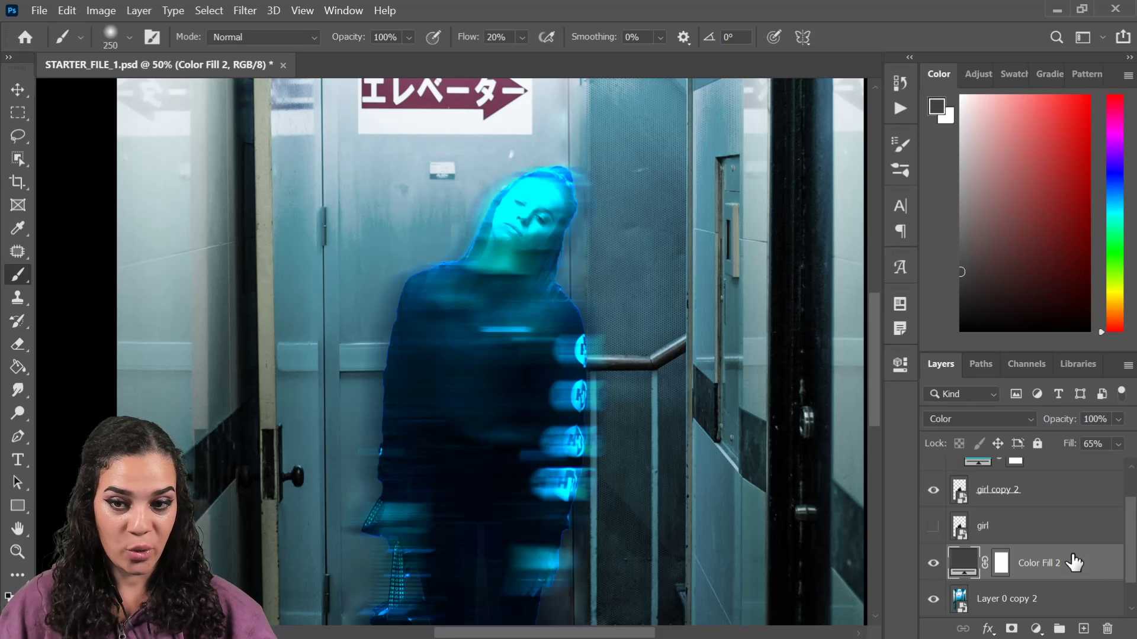
pyautogui.hotkey('ctrl', '-')
pyautogui.hotkey('ctrl', '-')
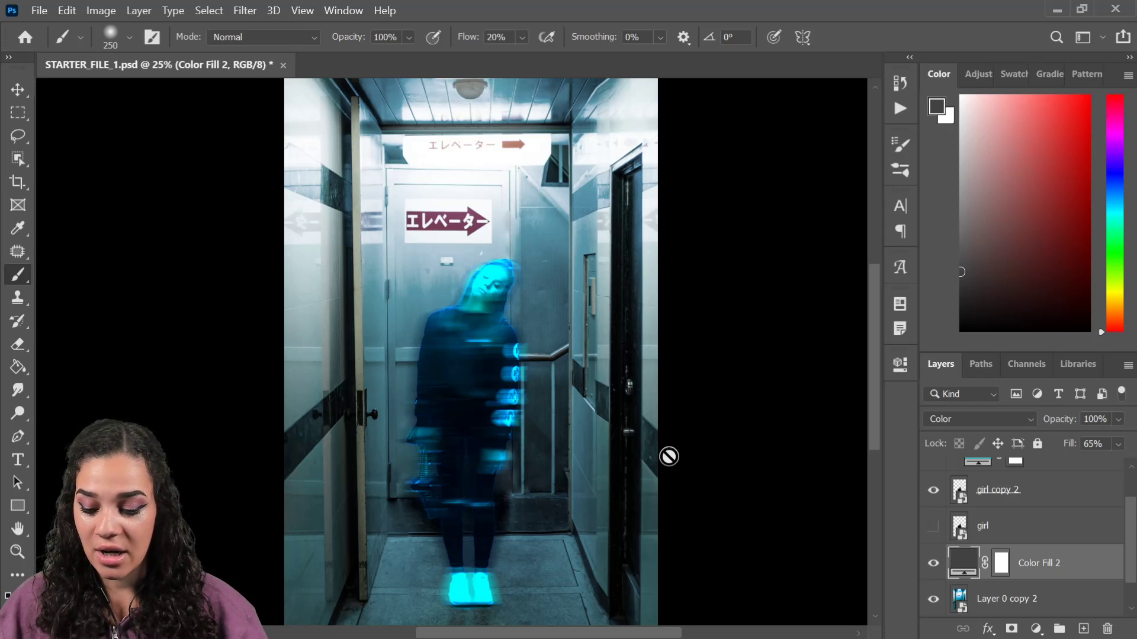
pyautogui.hotkey('ctrl', '+')
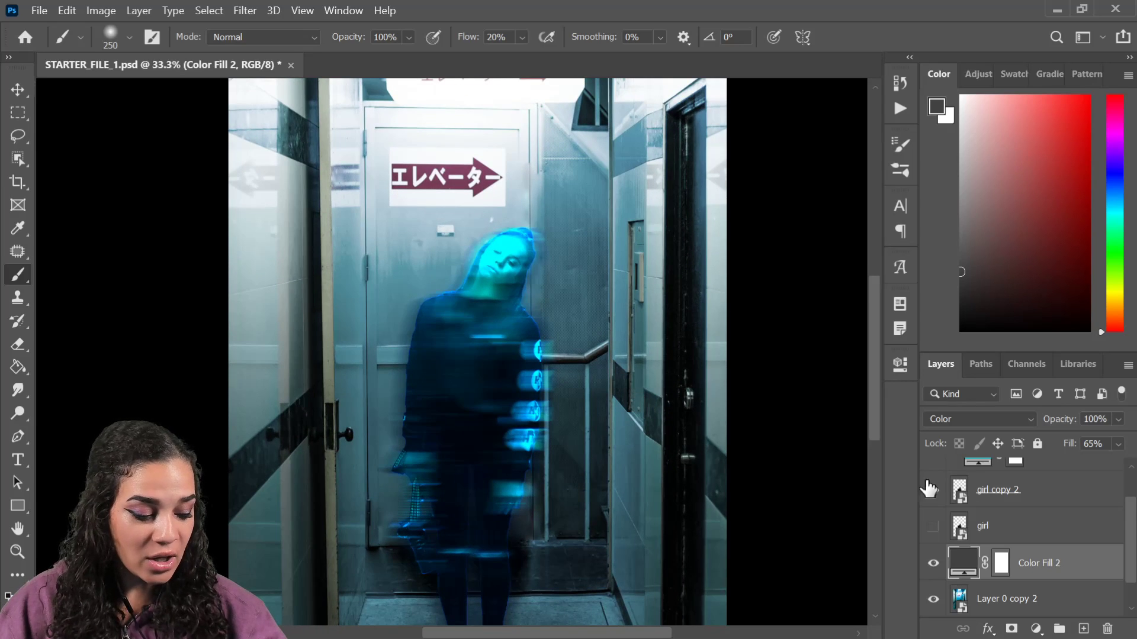
# Group girl copy 2 with its clipped Color Fill 1 layer and name the group Or. Girl
pyautogui.scroll(2, 1029, 551)
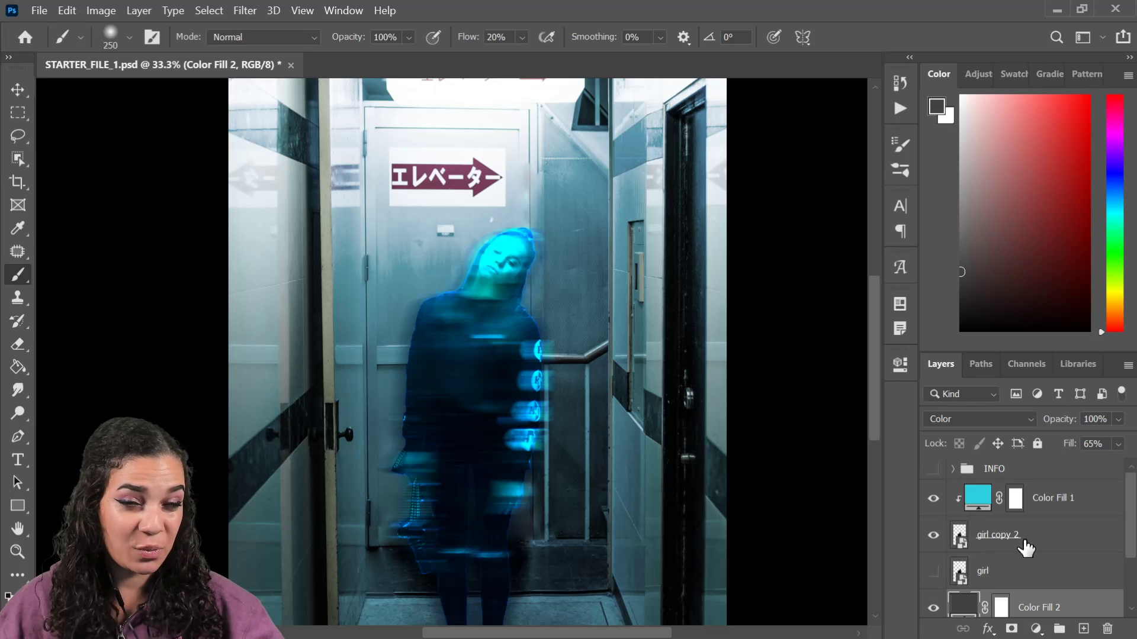
pyautogui.click(1044, 545)
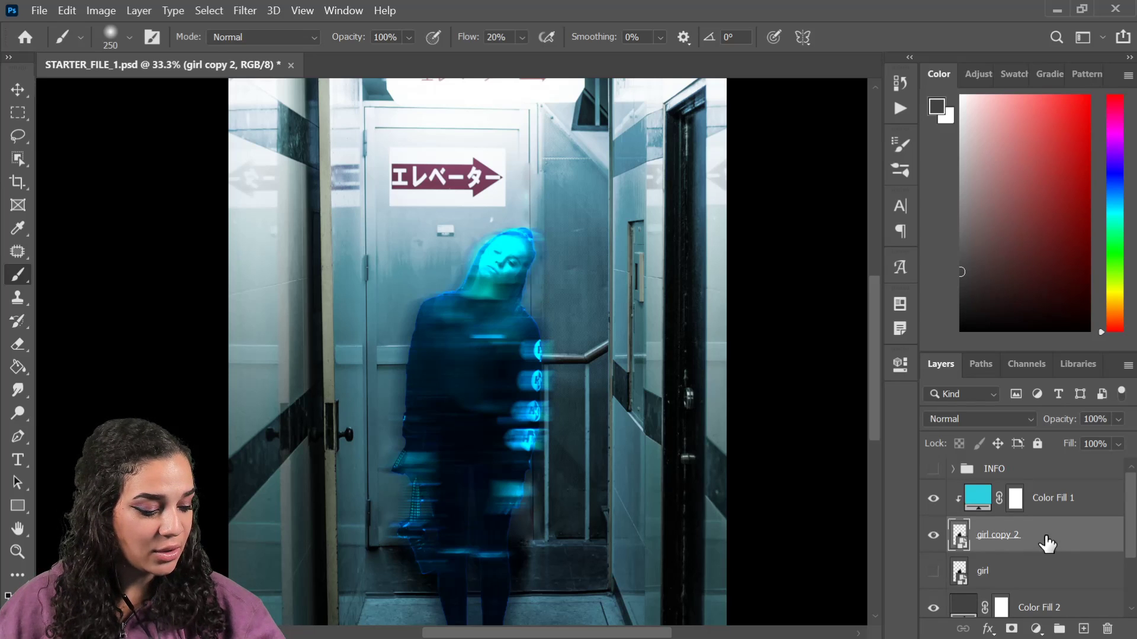
pyautogui.keyDown('shift'); pyautogui.click(1084, 504); pyautogui.keyUp('shift')
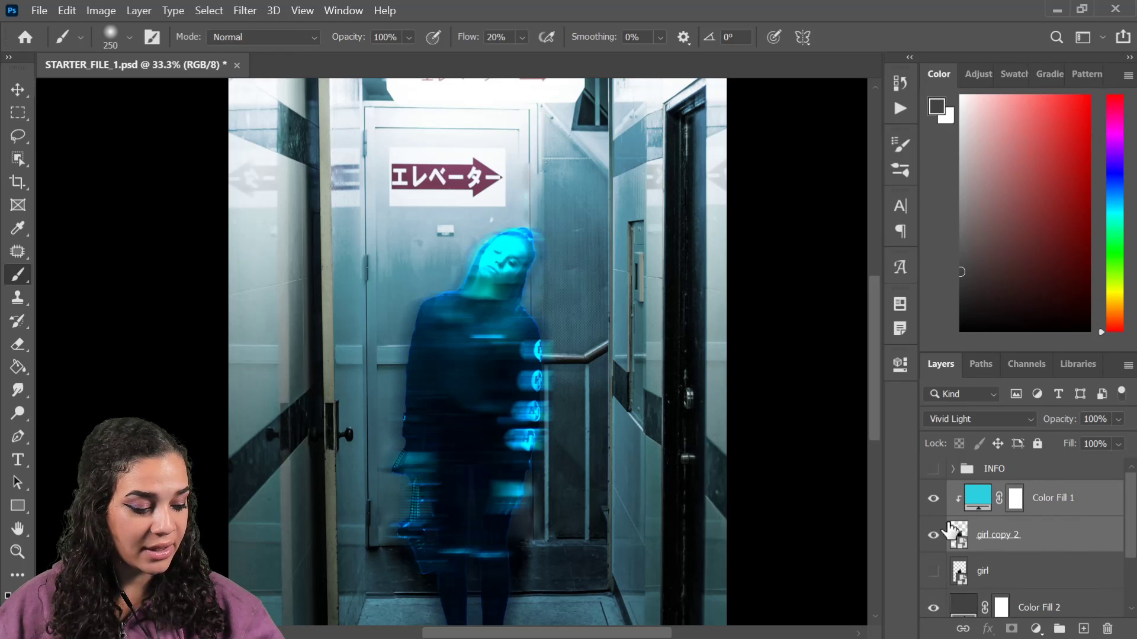
pyautogui.hotkey('ctrl', 'g')
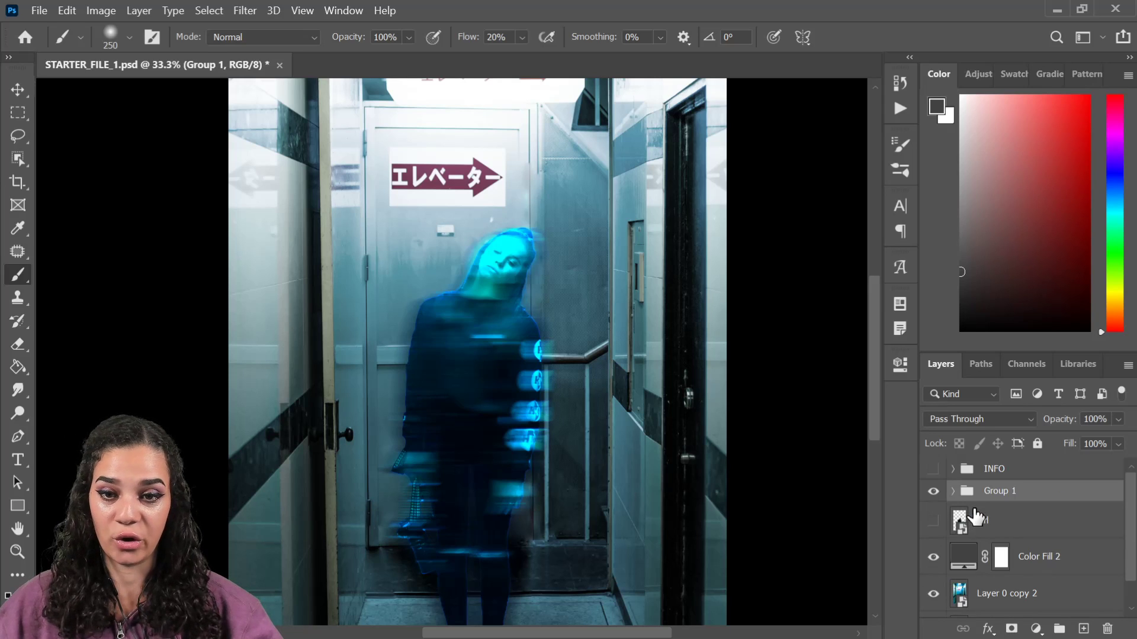
pyautogui.doubleClick(1015, 492)
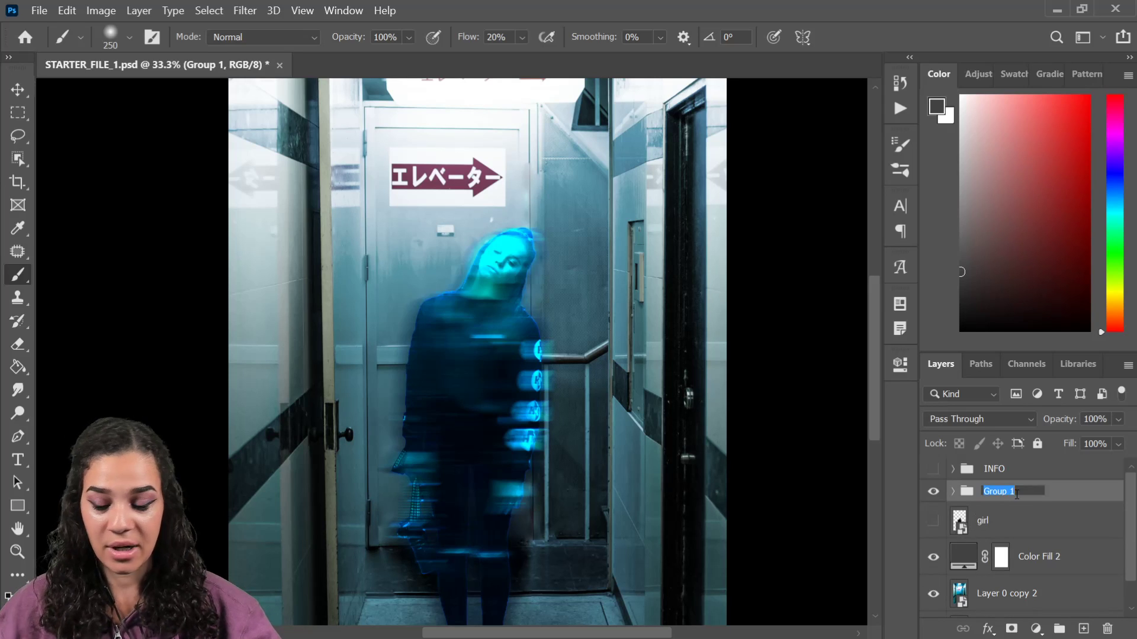
pyautogui.write('Or. Girl')
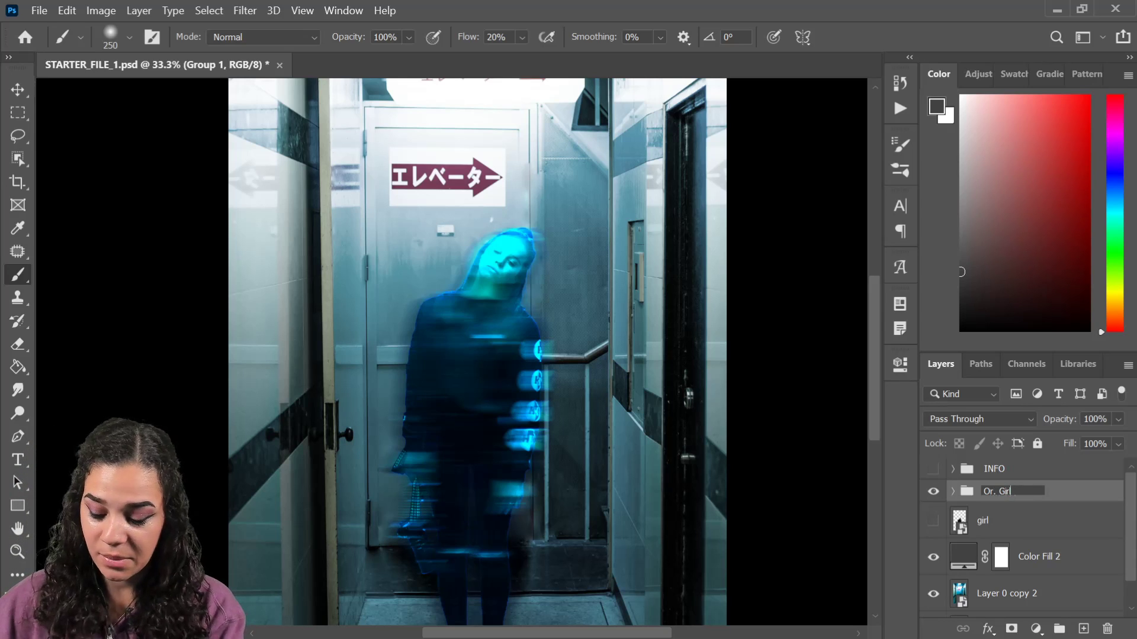
pyautogui.press('Return')
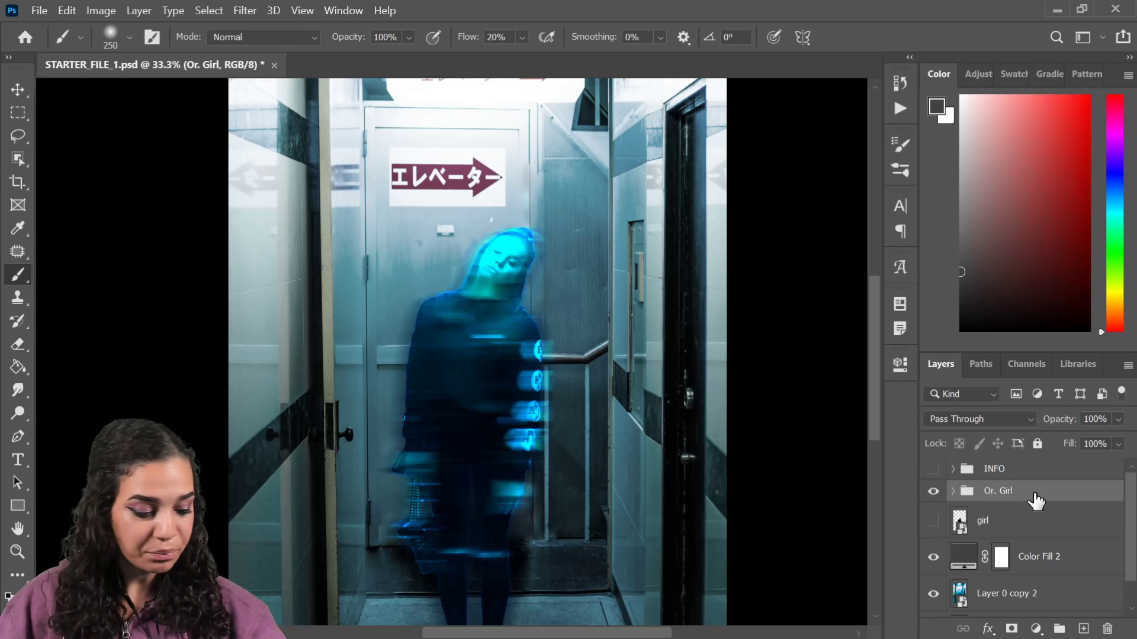
# Convert a duplicate of the Or. Girl group into a smart object, and make a second copy of it that is hidden
pyautogui.hotkey('ctrl', 'j')
pyautogui.rightClick(1051, 491)
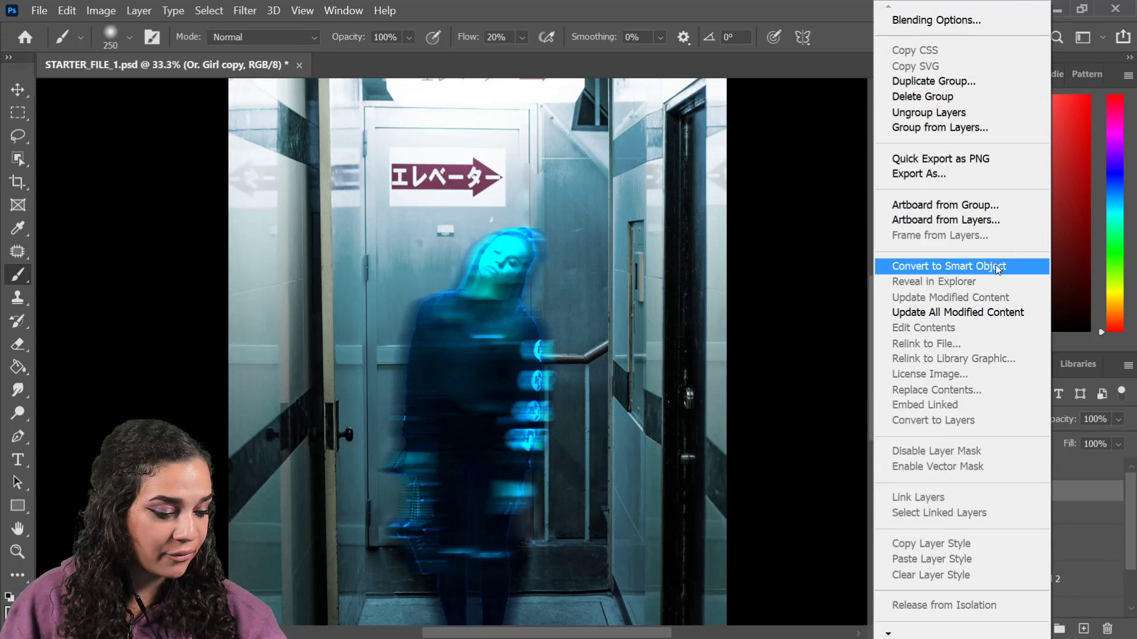
pyautogui.click(998, 268)
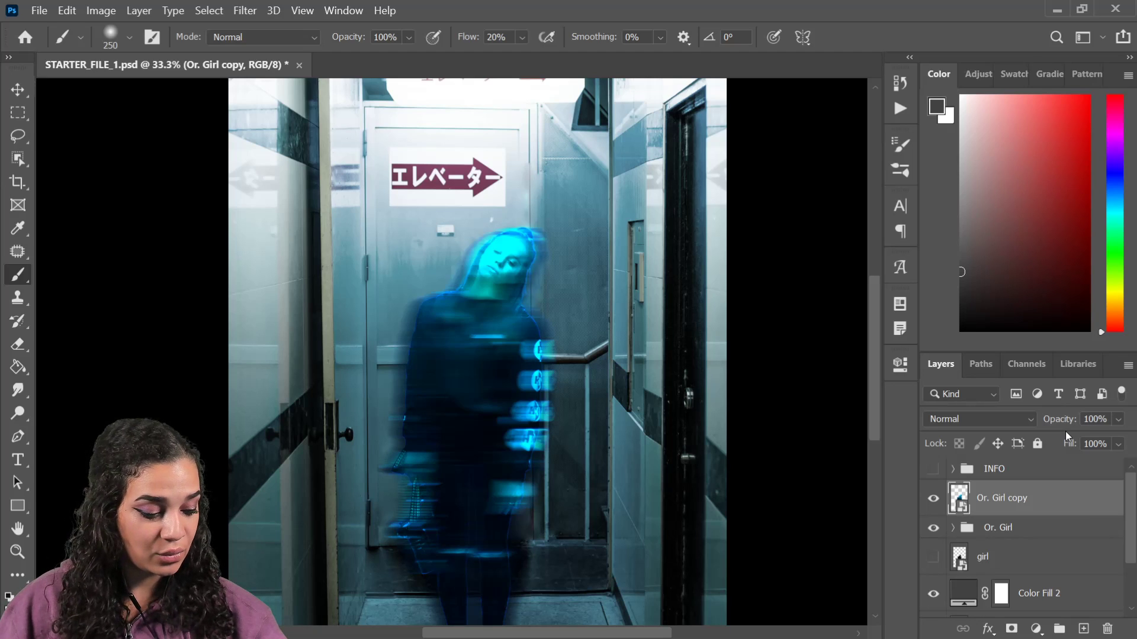
pyautogui.hotkey('ctrl', 'j')
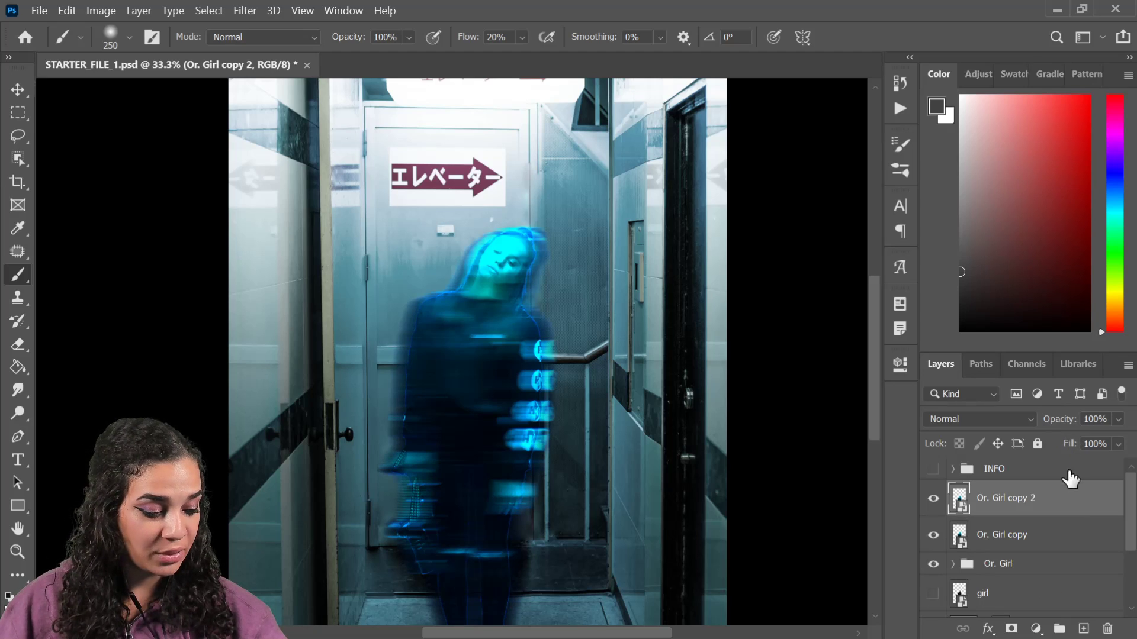
pyautogui.click(933, 498)
# Apply a sine Wave distortion with 24 generators, wavelength 16 to 999 and amplitude 1 to 56 to Or. Girl copy
pyautogui.click(1048, 545)
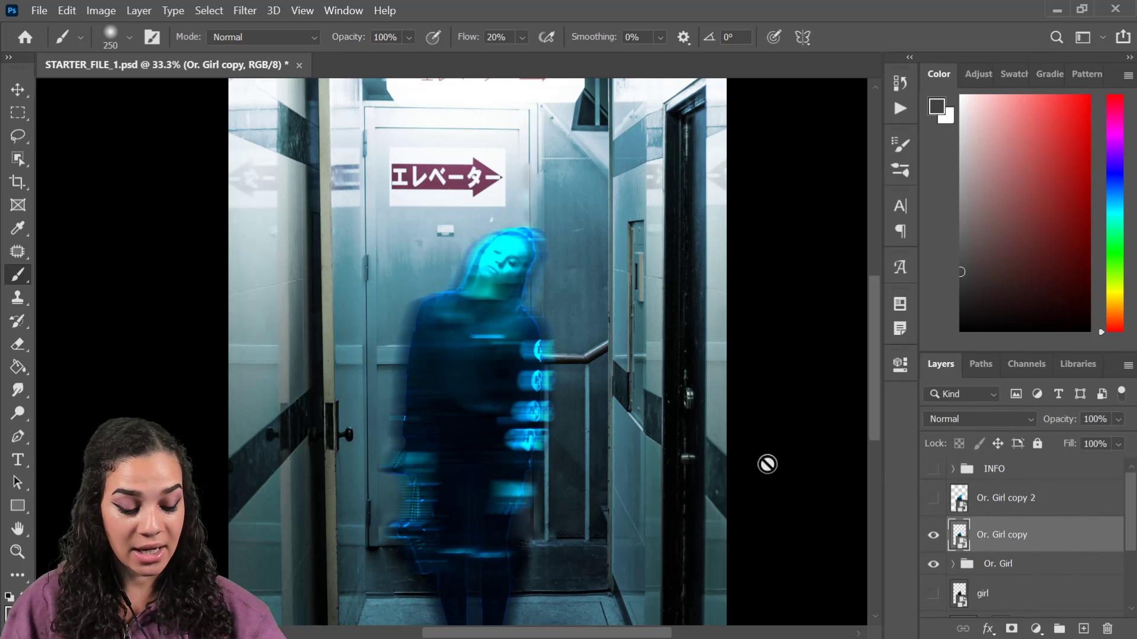
pyautogui.click(244, 11)
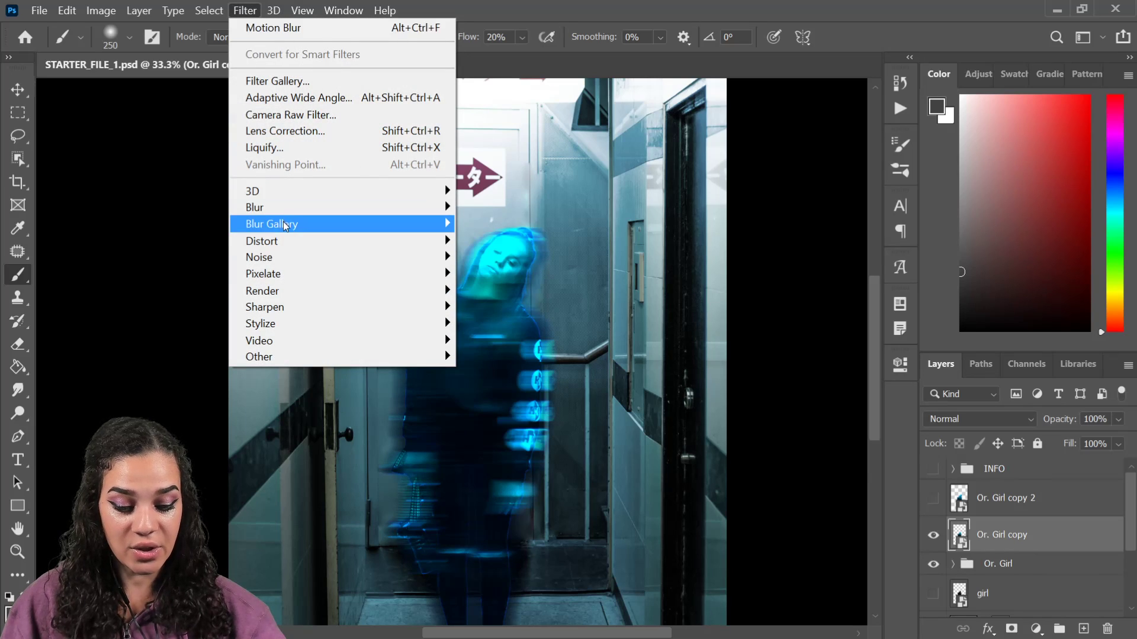
pyautogui.moveTo(289, 248)
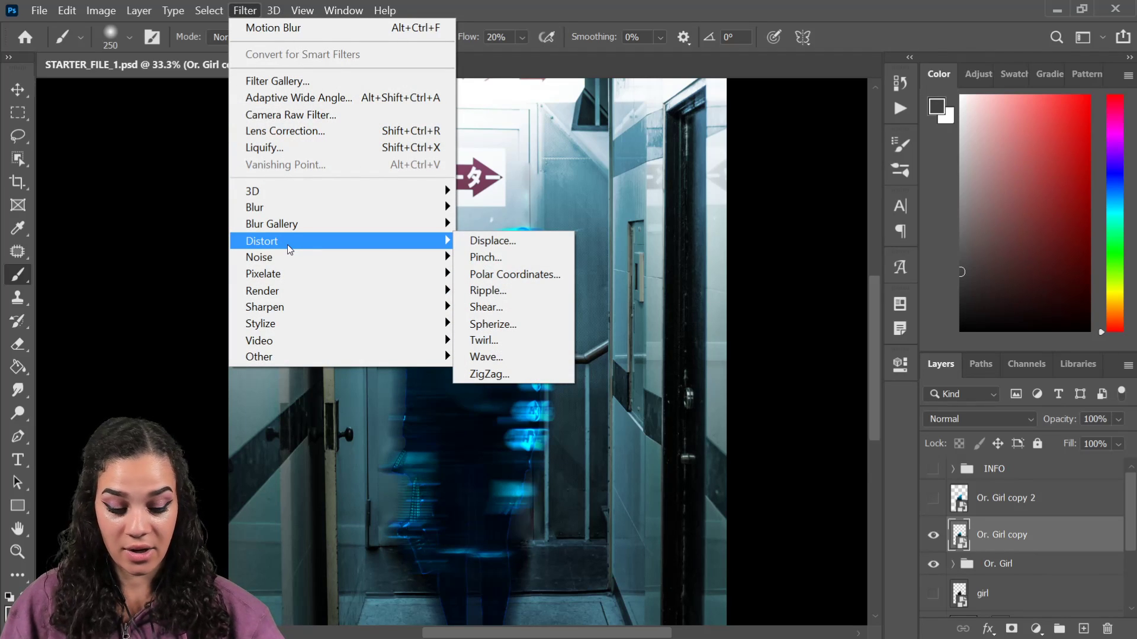
pyautogui.click(496, 358)
pyautogui.moveTo(623, 276); pyautogui.dragTo(628, 180)
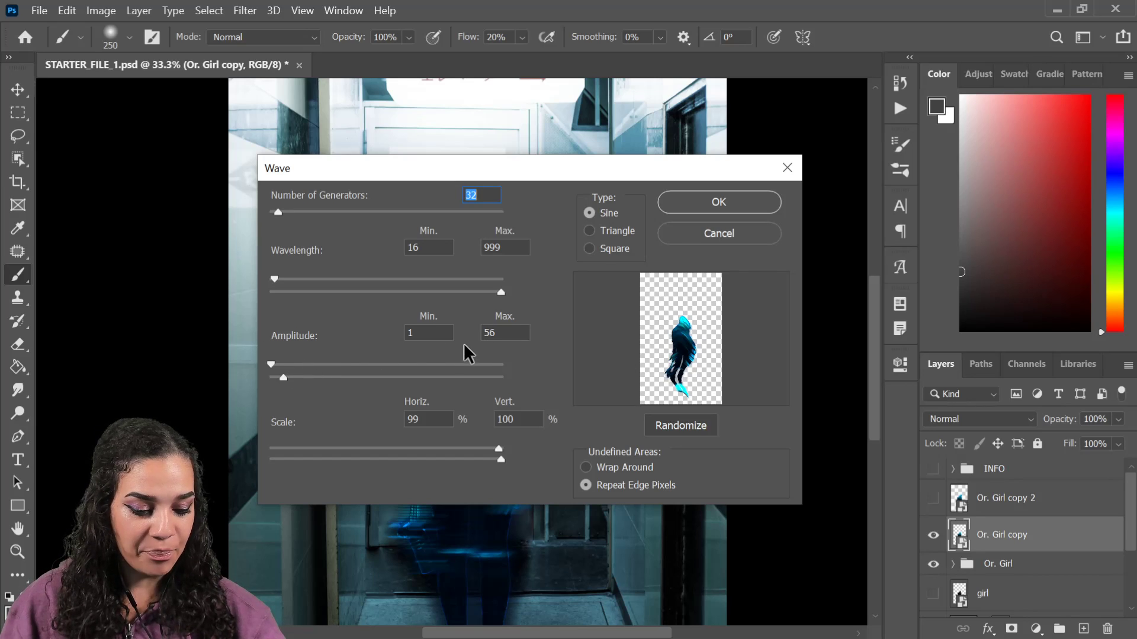
pyautogui.moveTo(278, 213); pyautogui.dragTo(276, 215)
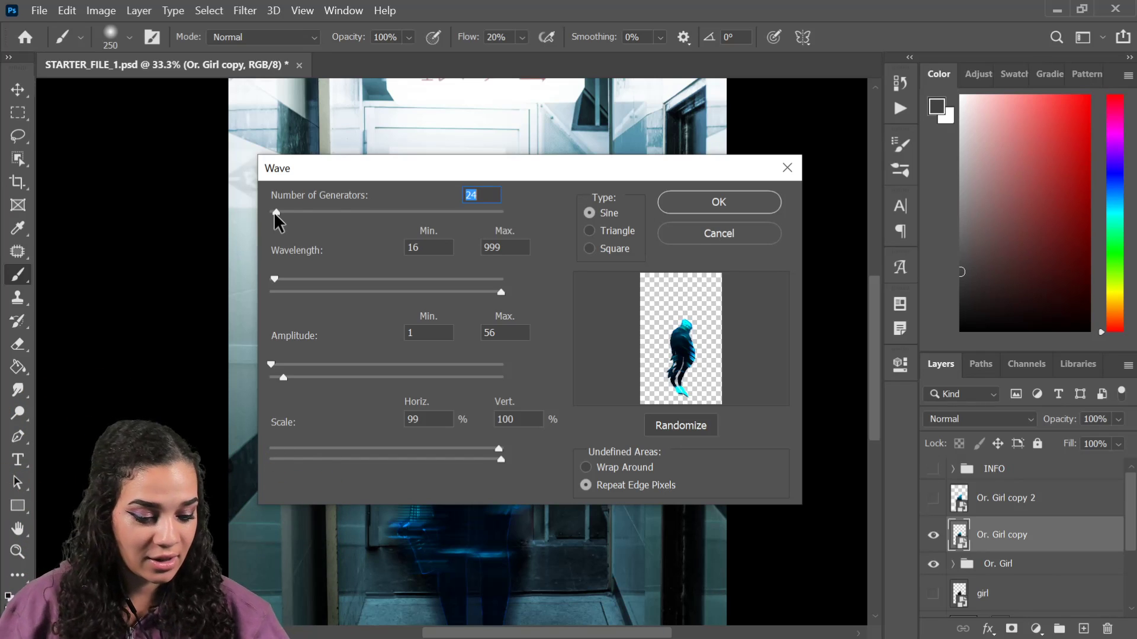
pyautogui.click(678, 206)
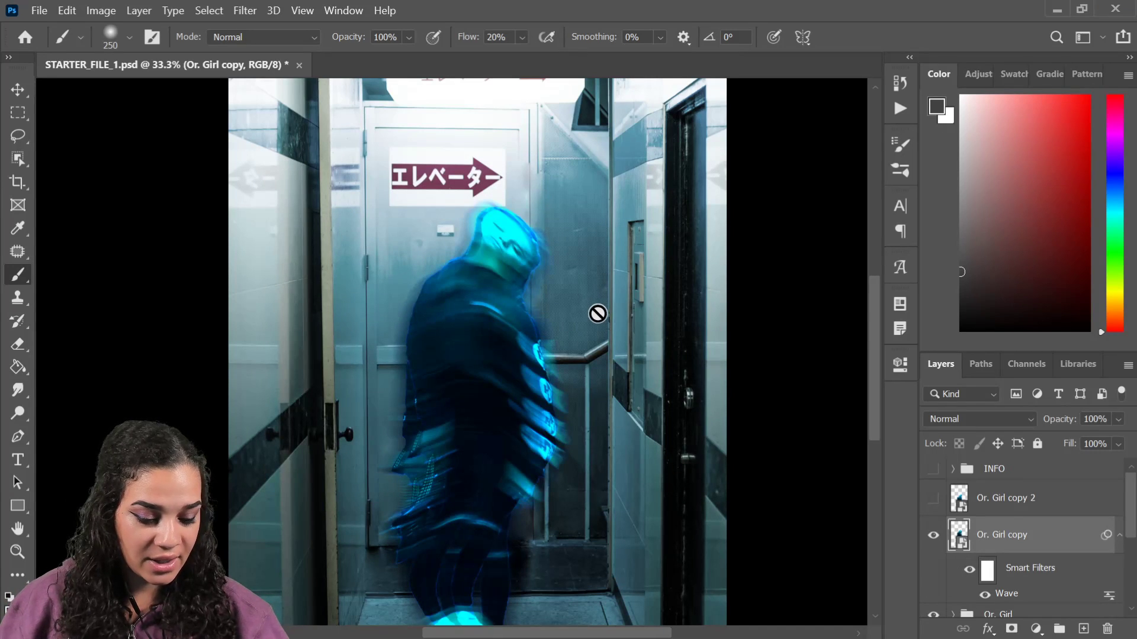
# Rotate the waved Or. Girl copy slightly counterclockwise and place it just to the left of the original figure, with the heads side by side
pyautogui.hotkey('ctrl', '-')
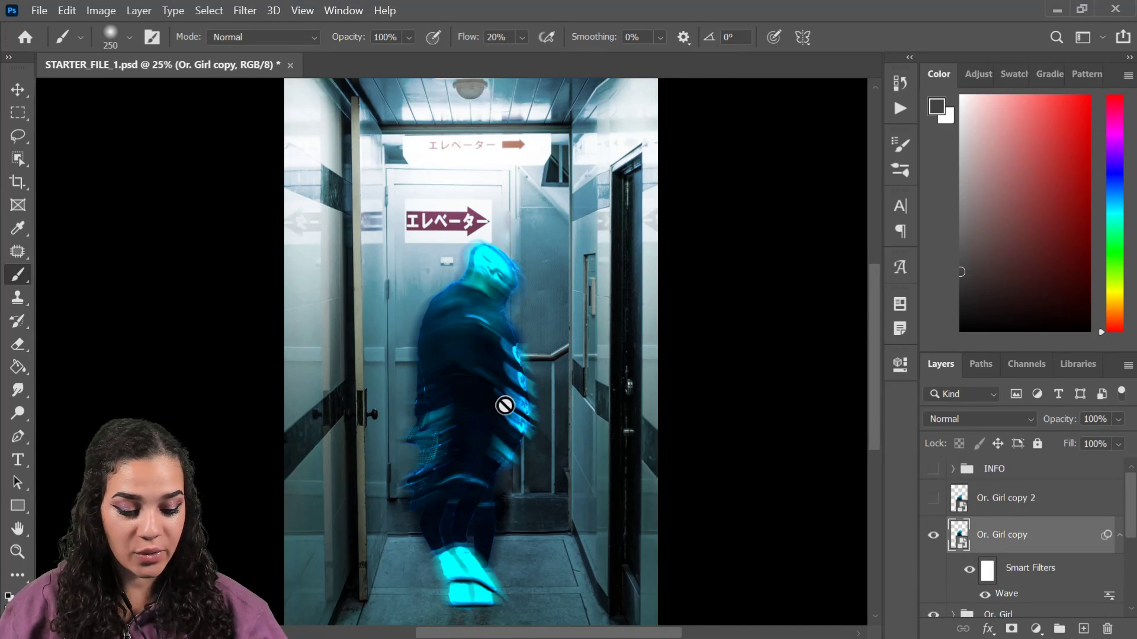
pyautogui.press('v')
pyautogui.moveTo(494, 444); pyautogui.dragTo(489, 472)
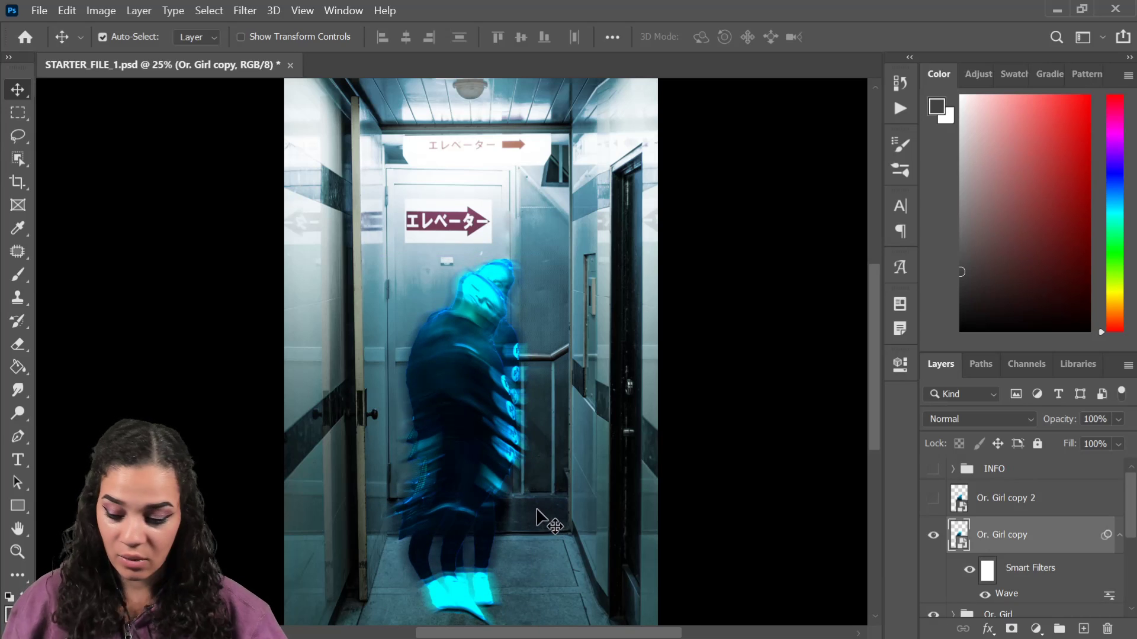
pyautogui.hotkey('ctrl', 't')
pyautogui.click(667, 275)
pyautogui.moveTo(717, 471); pyautogui.dragTo(715, 446)
pyautogui.press('Return')
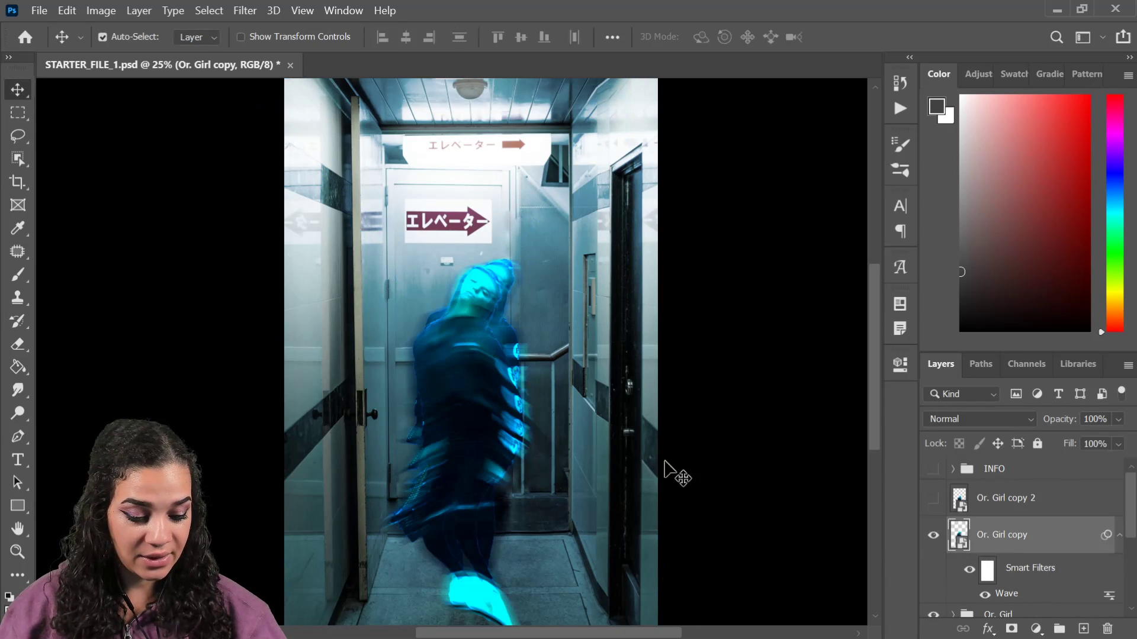
pyautogui.moveTo(490, 474); pyautogui.dragTo(464, 462)
pyautogui.moveTo(464, 460); pyautogui.dragTo(465, 461)
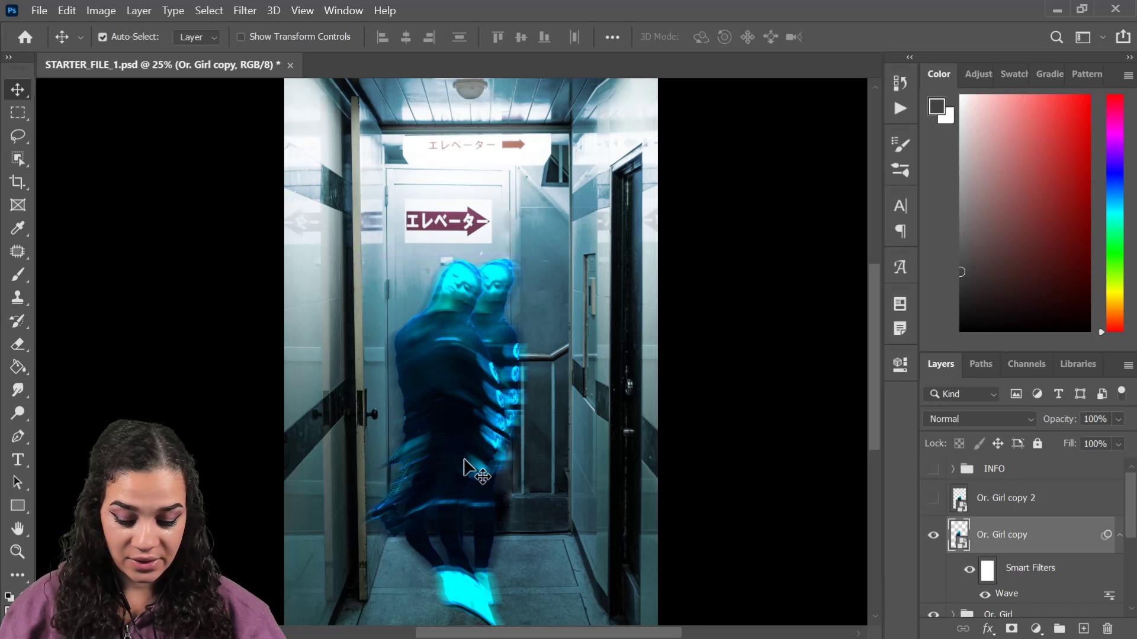
# Set the blend mode of the Or. Girl copy layer to Screen
pyautogui.click(975, 420)
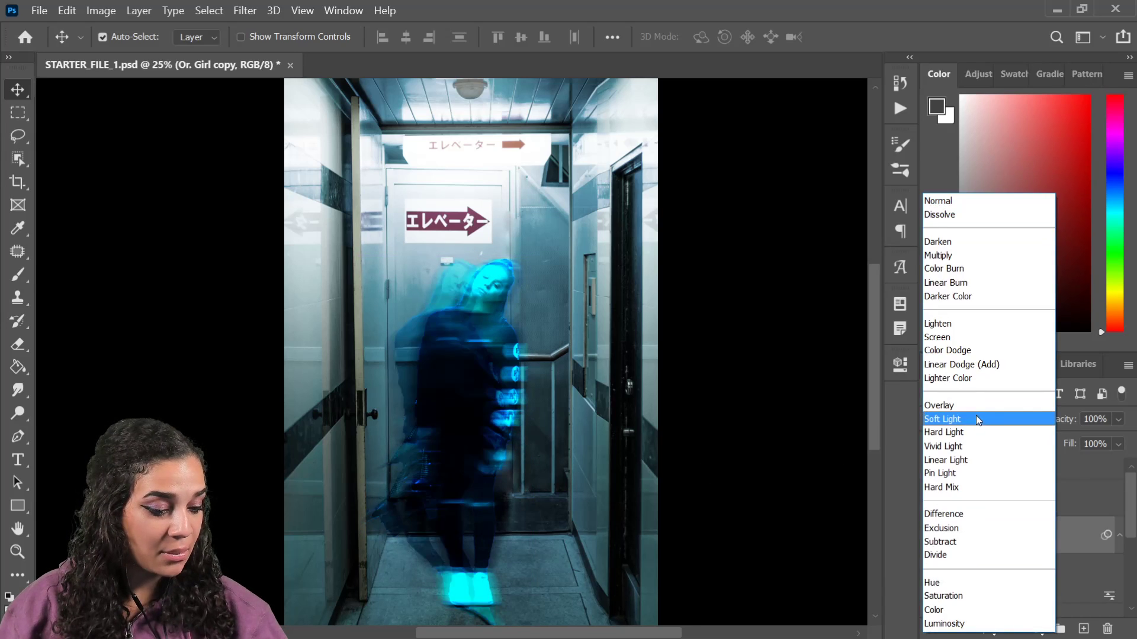
pyautogui.press('Escape')
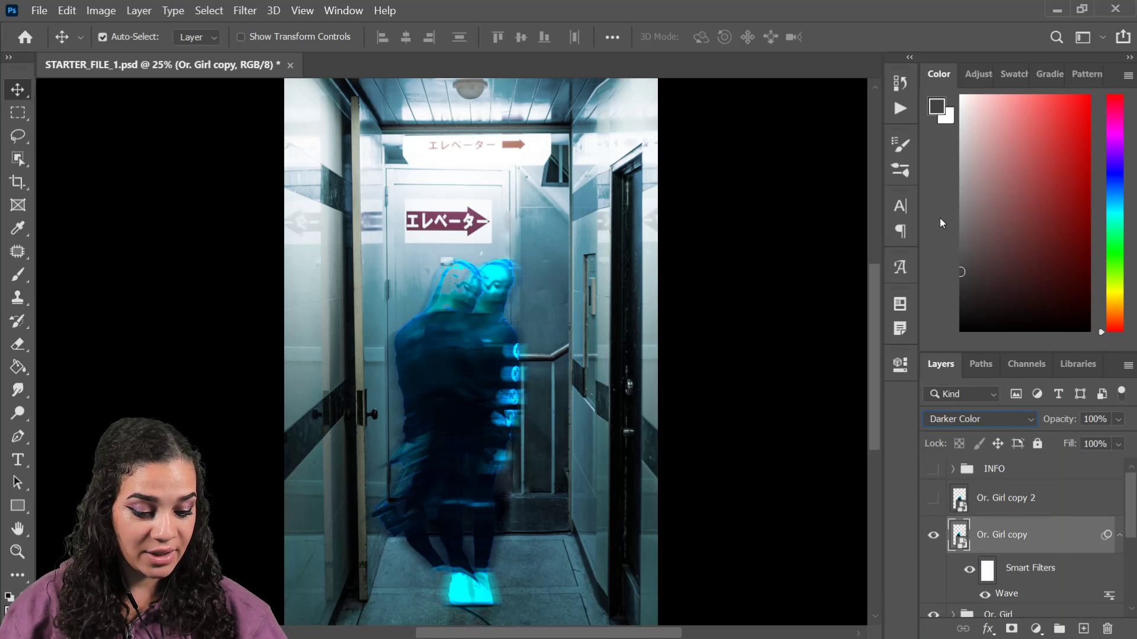
pyautogui.press('Down')
pyautogui.press('Down')
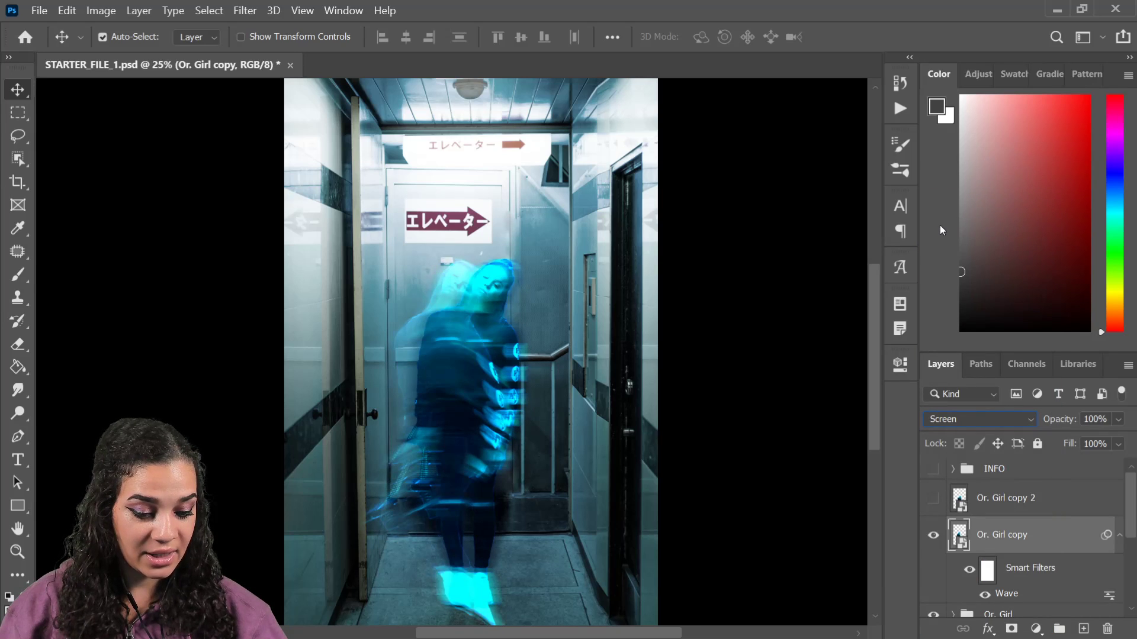
# Add a white layer mask to the Or. Girl copy layer
pyautogui.hotkey('ctrl', '+')
pyautogui.hotkey('ctrl', '+')
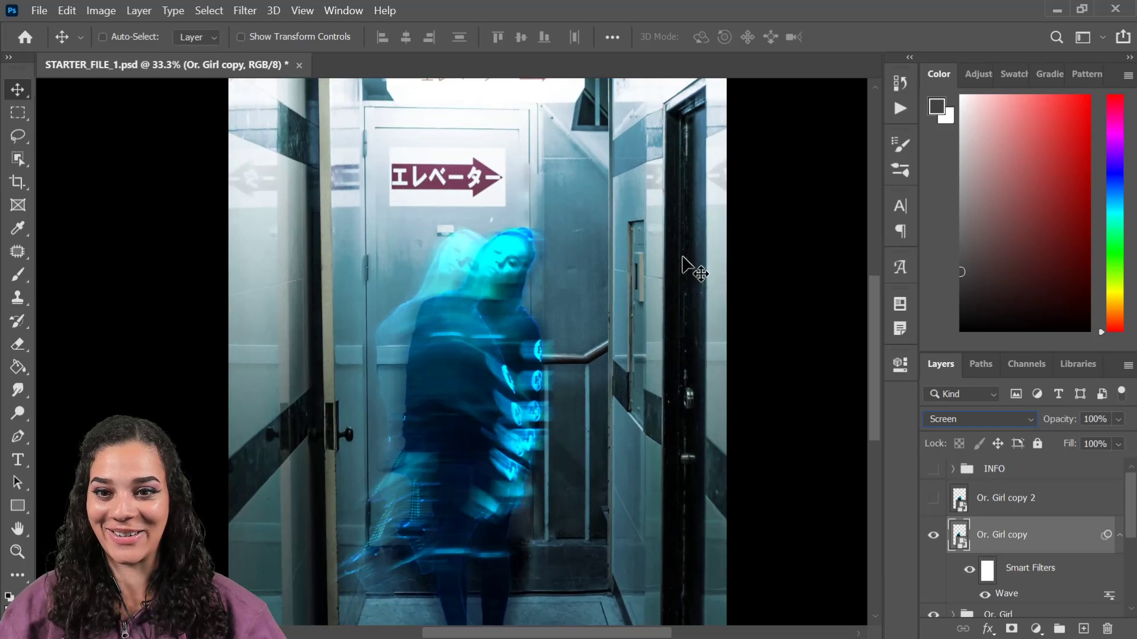
pyautogui.moveTo(602, 436); pyautogui.dragTo(654, 309)
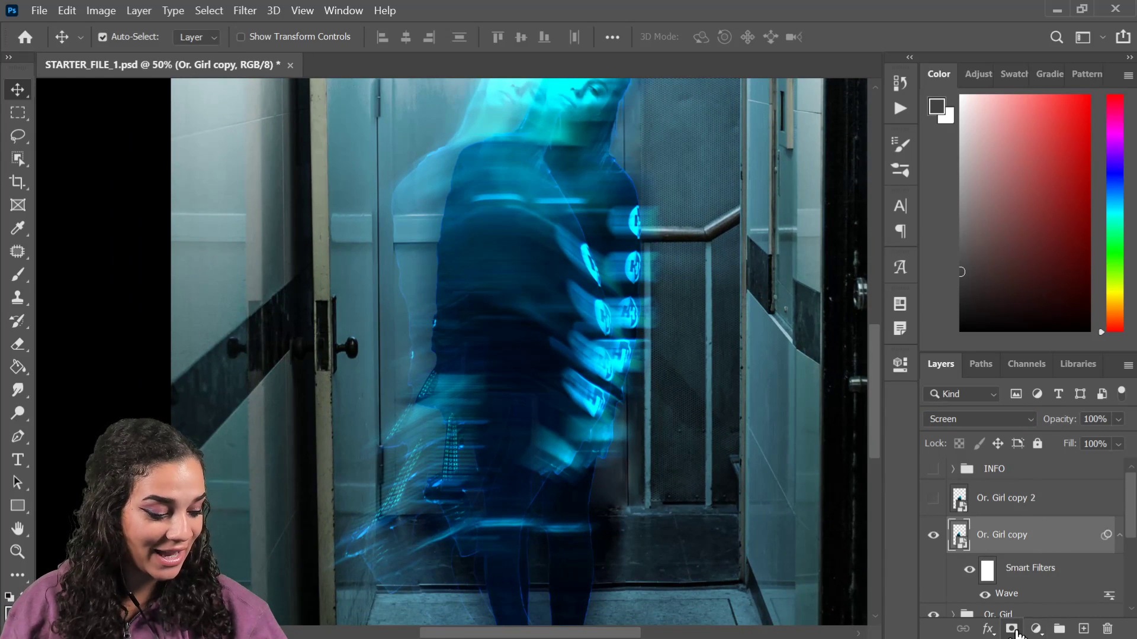
pyautogui.click(1013, 629)
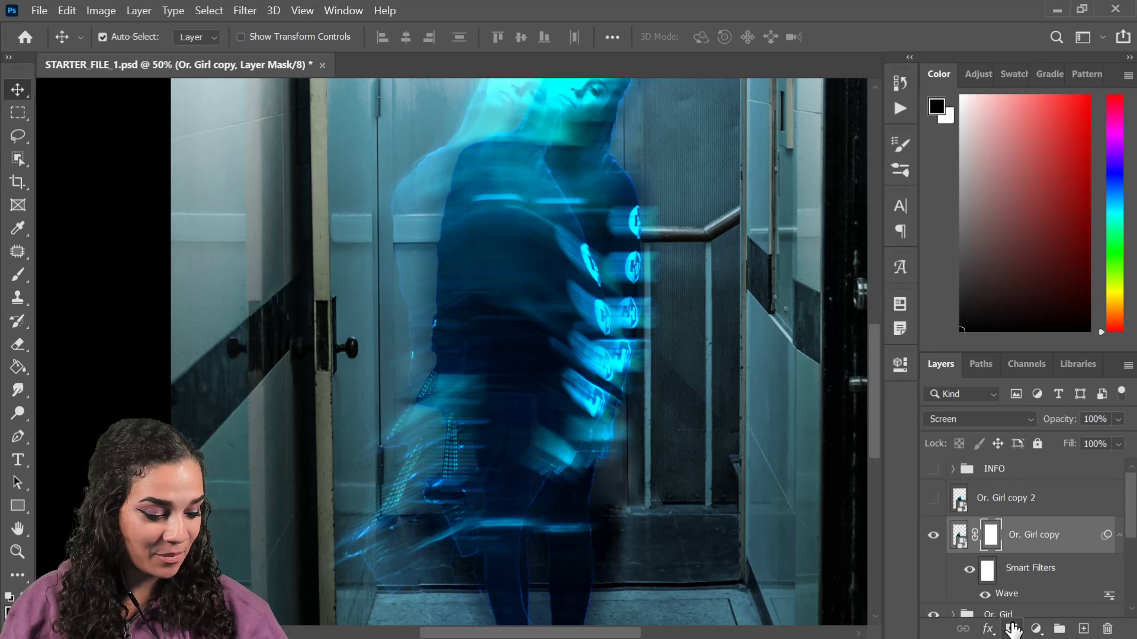
pyautogui.hotkey('ctrl', '-')
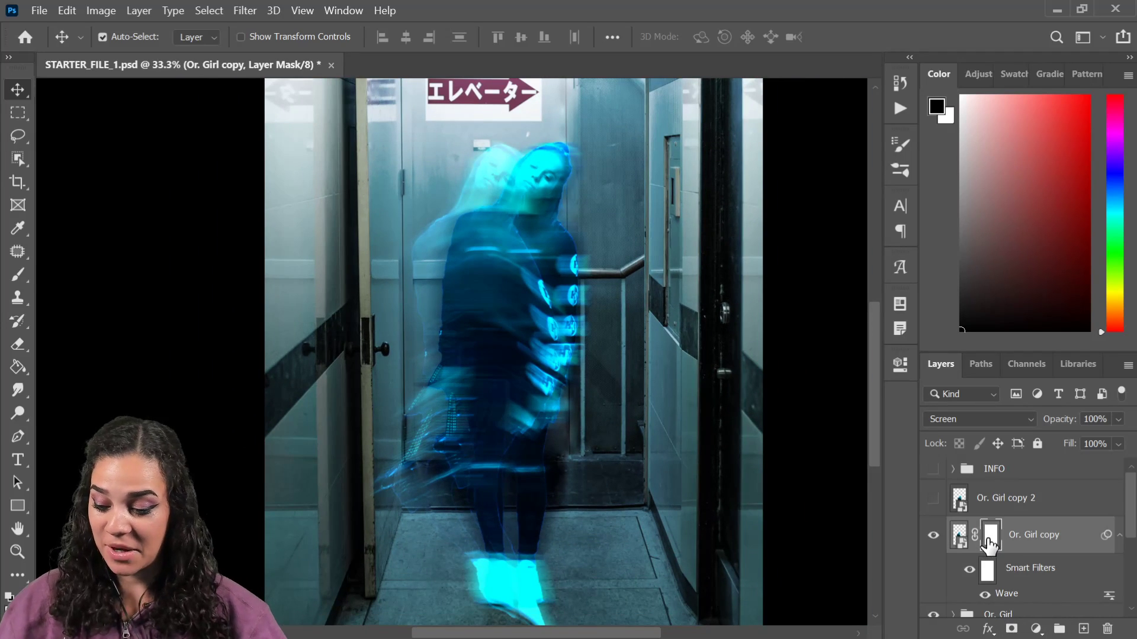
# Mask out the ghost copy's extra feet and fade part of its upper body with a soft black 800 px brush at 20% flow
pyautogui.press('b')
pyautogui.press(']')
pyautogui.press(']')
pyautogui.press(']')
pyautogui.press(']')
pyautogui.press(']')
pyautogui.press(']')
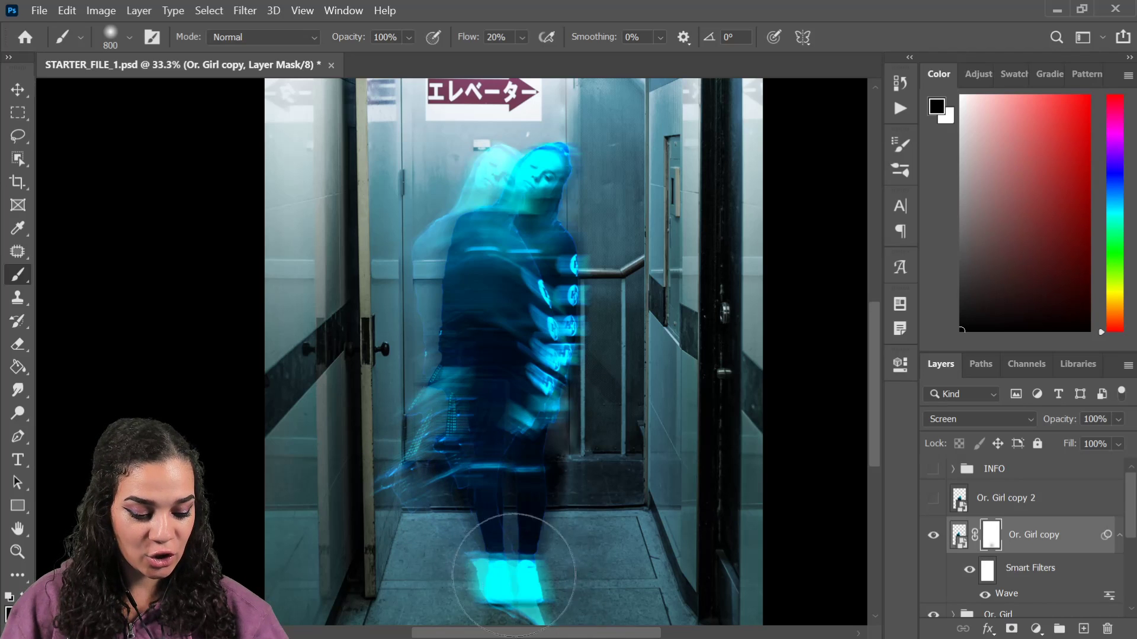
pyautogui.moveTo(616, 562); pyautogui.dragTo(598, 474)
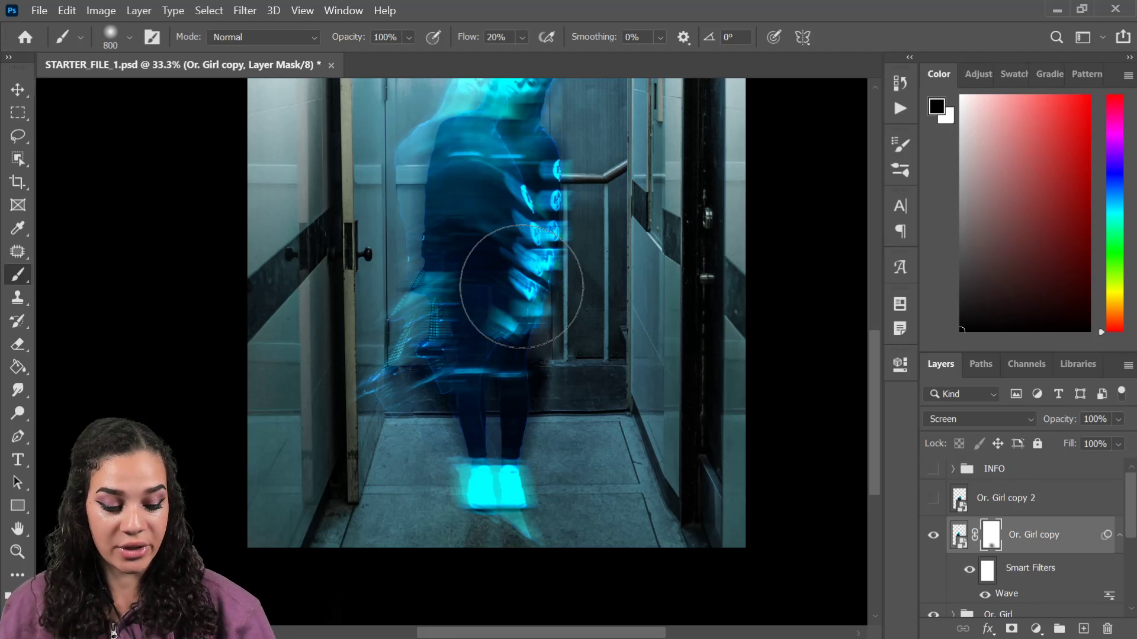
pyautogui.moveTo(528, 541)
pyautogui.mouseDown()
pyautogui.moveTo(504, 508)
pyautogui.moveTo(515, 527)
pyautogui.moveTo(496, 505)
pyautogui.moveTo(479, 531)
pyautogui.moveTo(479, 512)
pyautogui.moveTo(547, 519)
pyautogui.moveTo(515, 514)
pyautogui.mouseUp()
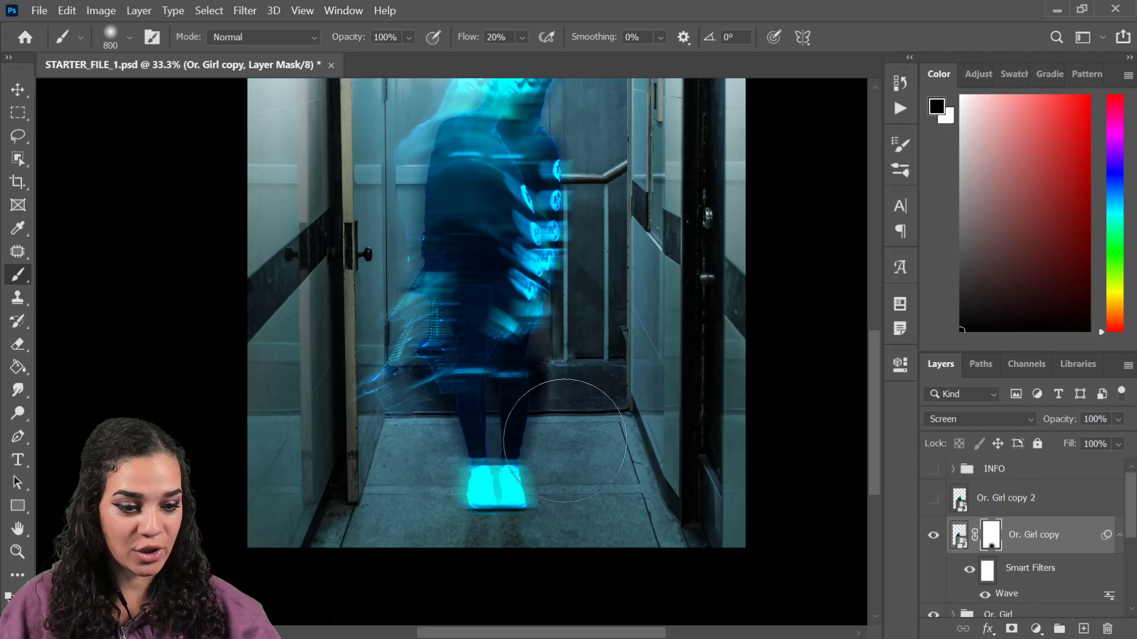
pyautogui.moveTo(527, 369); pyautogui.dragTo(538, 487)
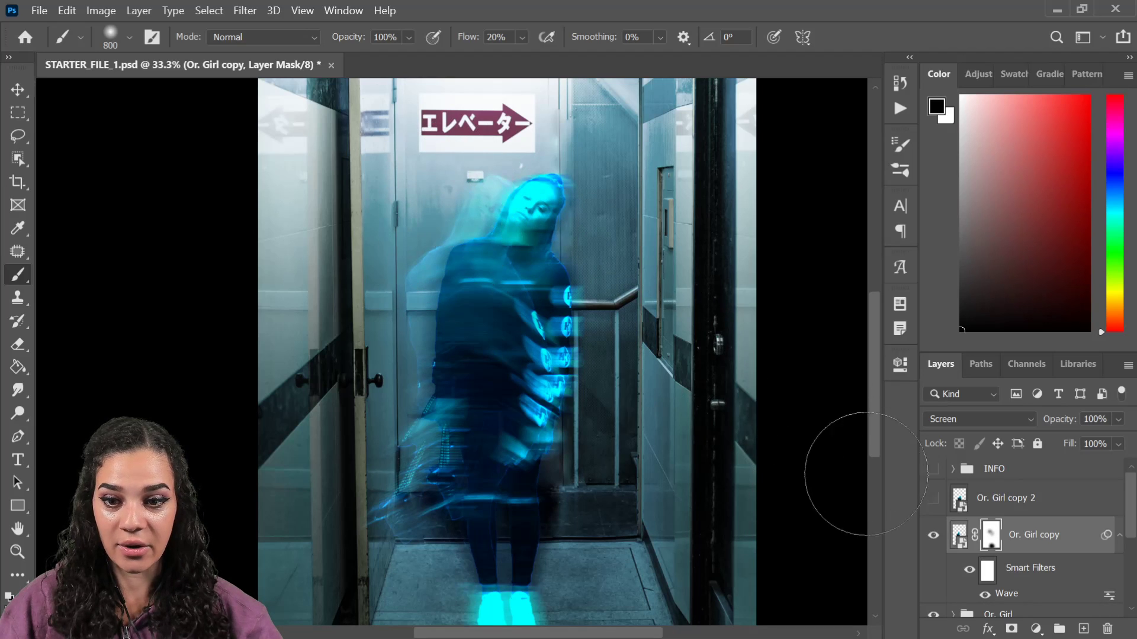
# Collapse the smart filter list of Or. Girl copy, then show and select the Or. Girl copy 2 layer
pyautogui.click(1119, 535)
pyautogui.click(933, 498)
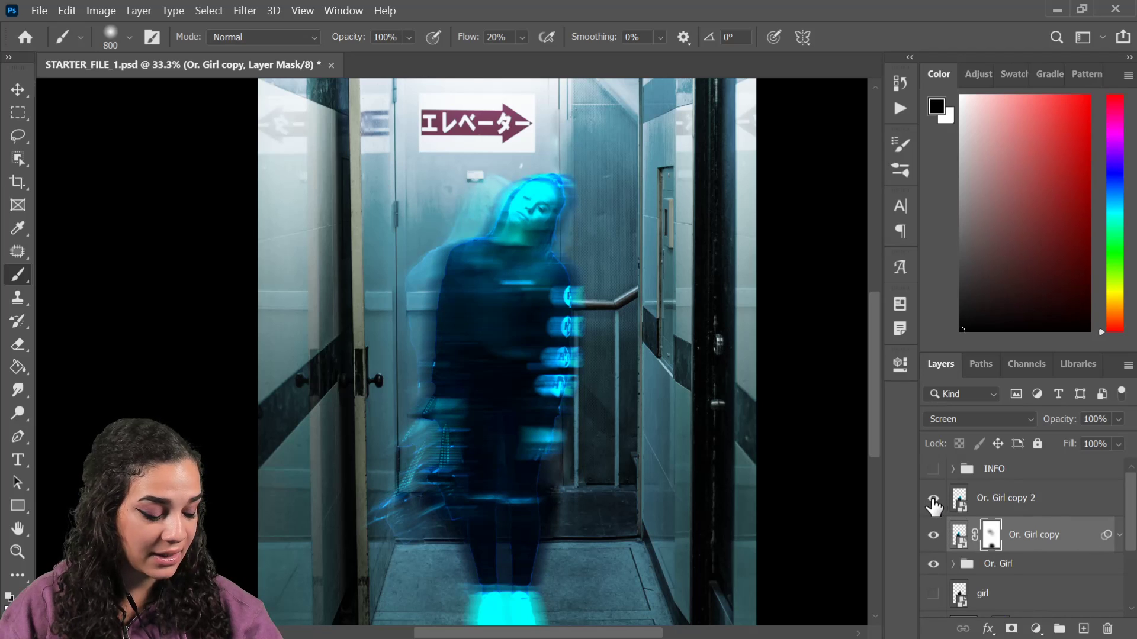
pyautogui.click(1059, 501)
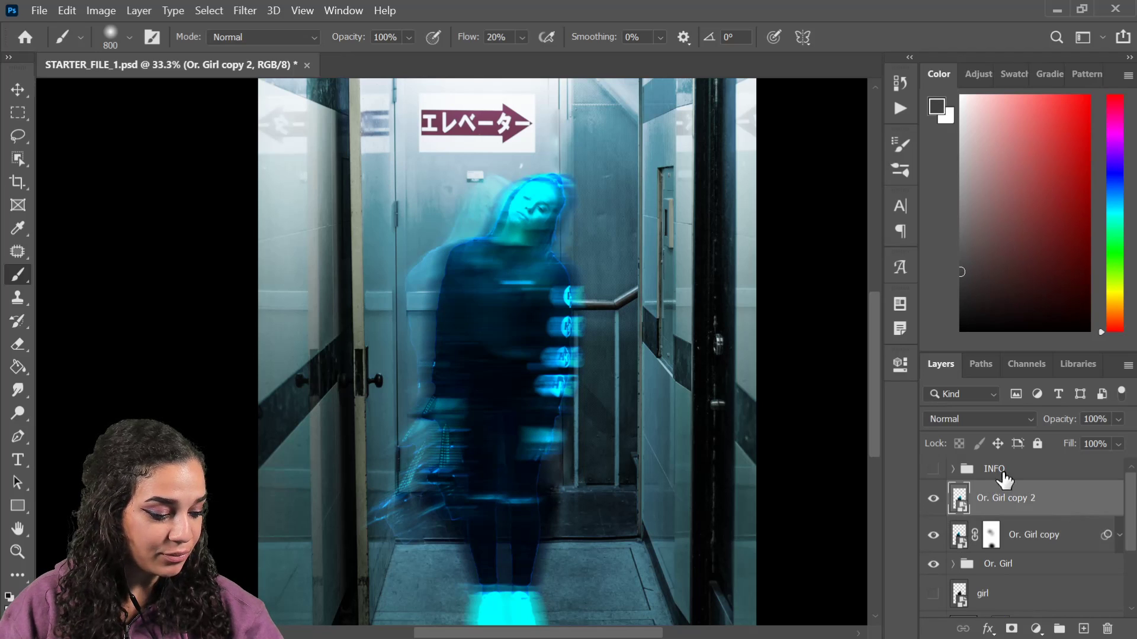
# Try a Wave distortion with 67 generators, maximum wavelength 941 and 100% horizontal scale on Or. Girl copy 2
pyautogui.click(244, 12)
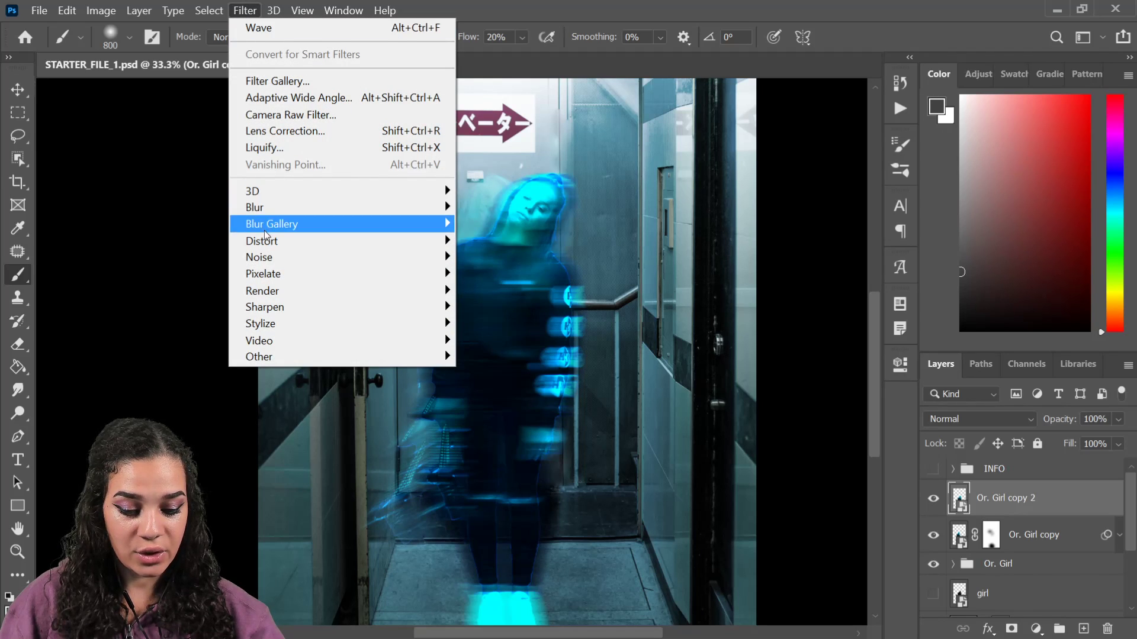
pyautogui.moveTo(278, 246)
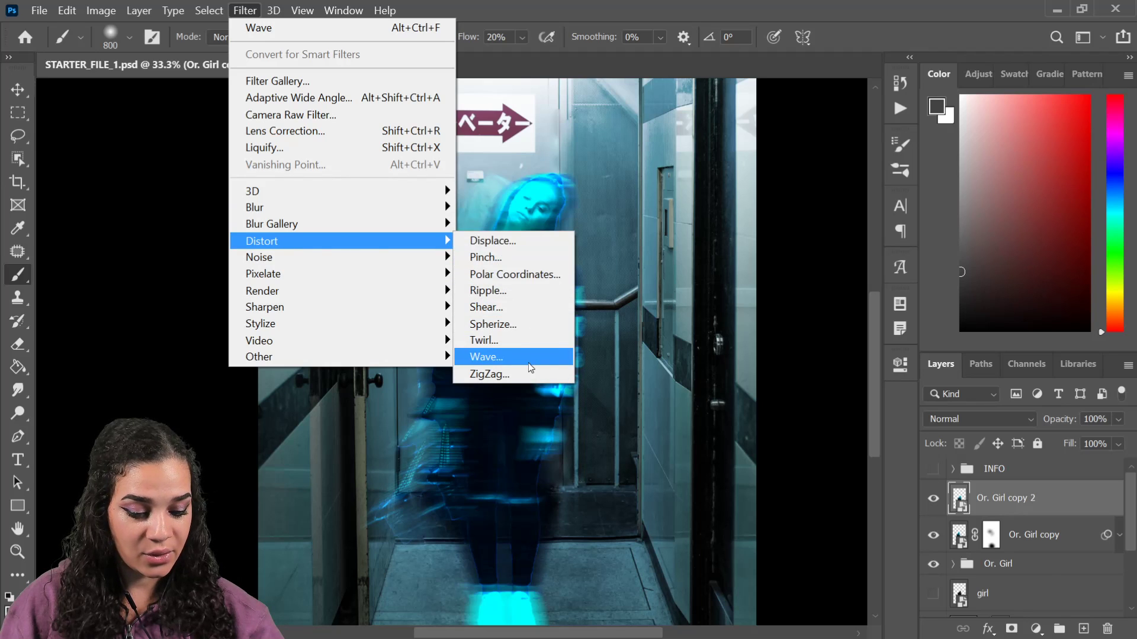
pyautogui.click(497, 357)
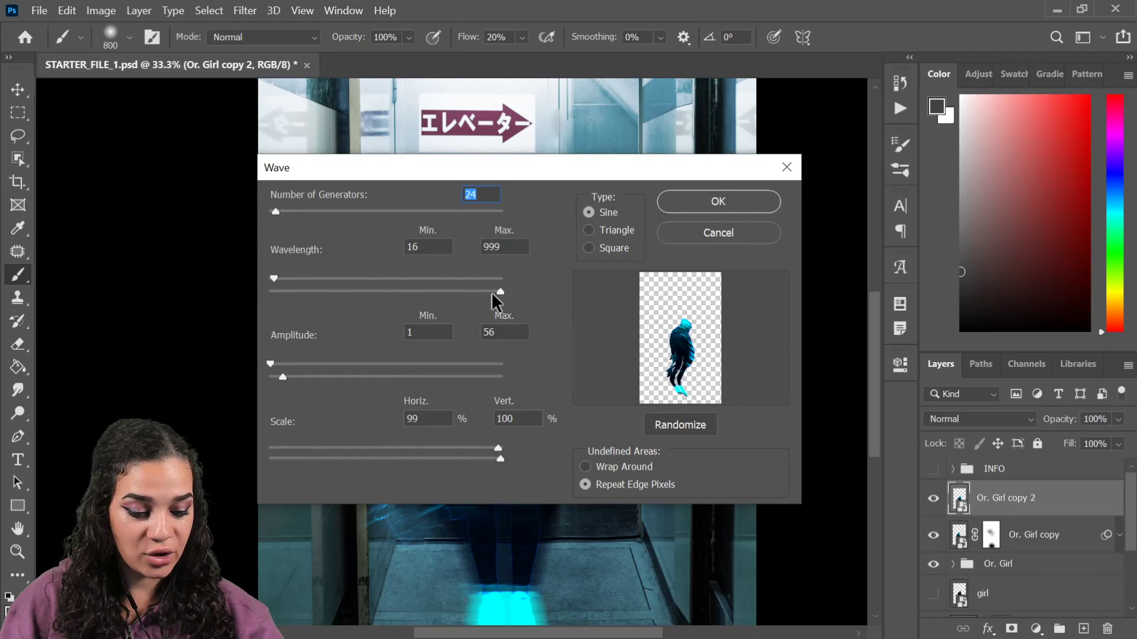
pyautogui.moveTo(500, 294); pyautogui.dragTo(485, 296)
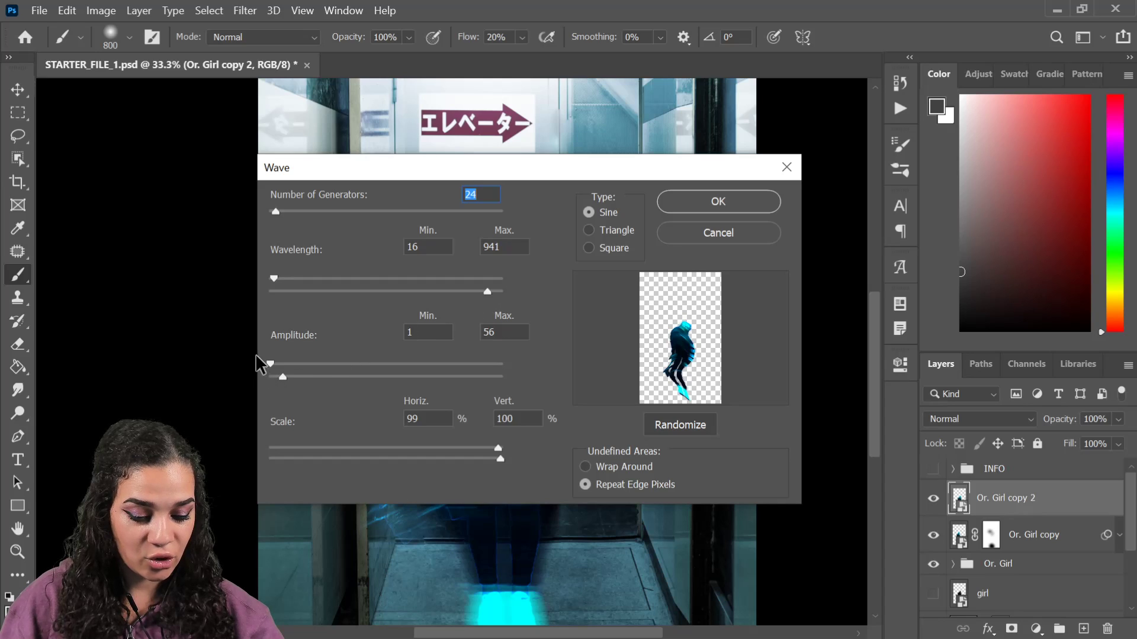
pyautogui.moveTo(270, 364); pyautogui.dragTo(253, 379)
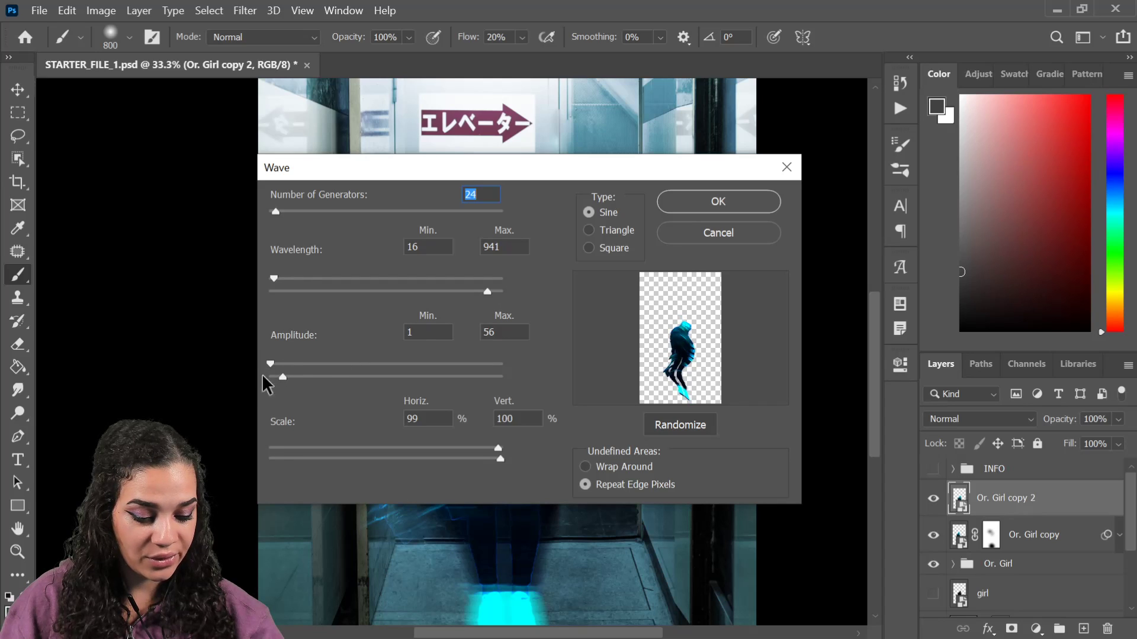
pyautogui.moveTo(491, 460)
pyautogui.mouseDown()
pyautogui.moveTo(388, 459)
pyautogui.moveTo(500, 460)
pyautogui.mouseUp()
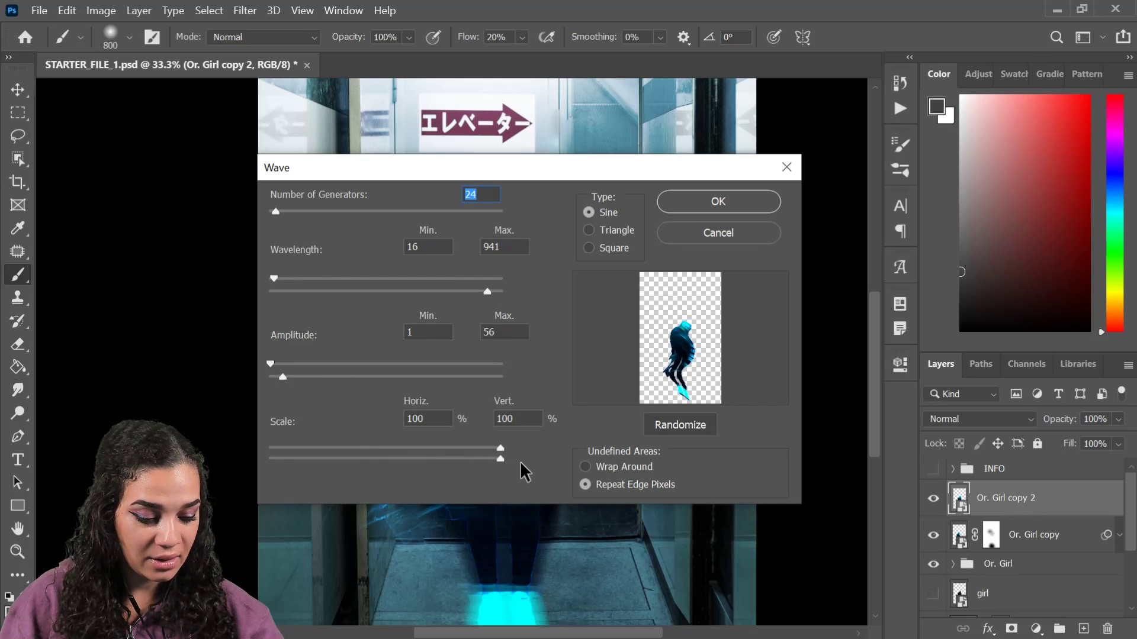
pyautogui.moveTo(275, 210); pyautogui.dragTo(285, 212)
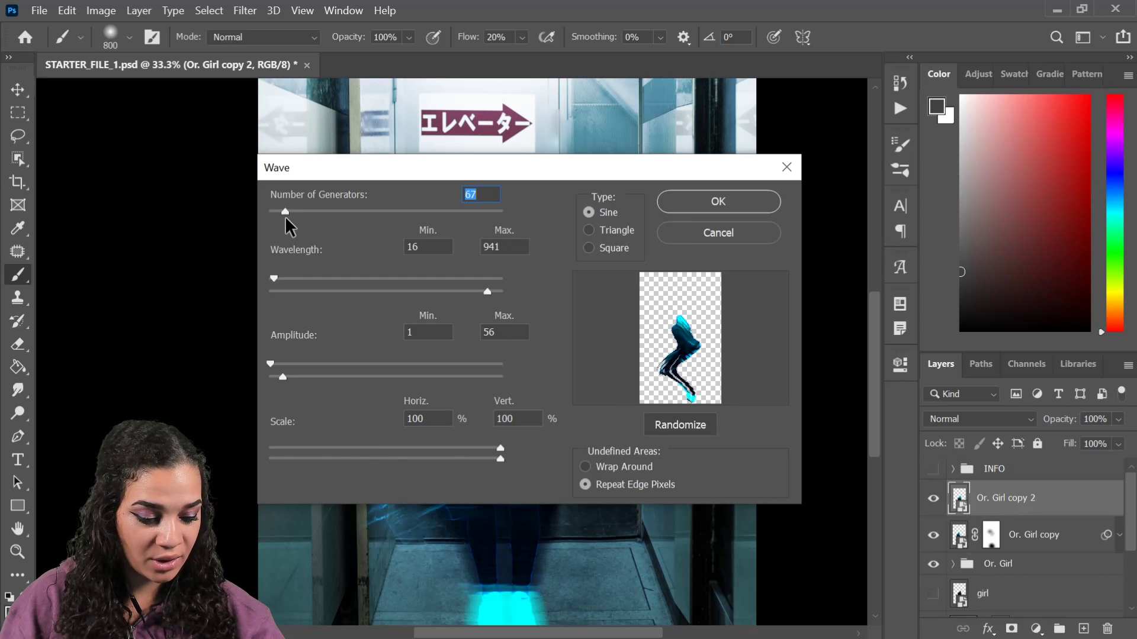
pyautogui.click(738, 207)
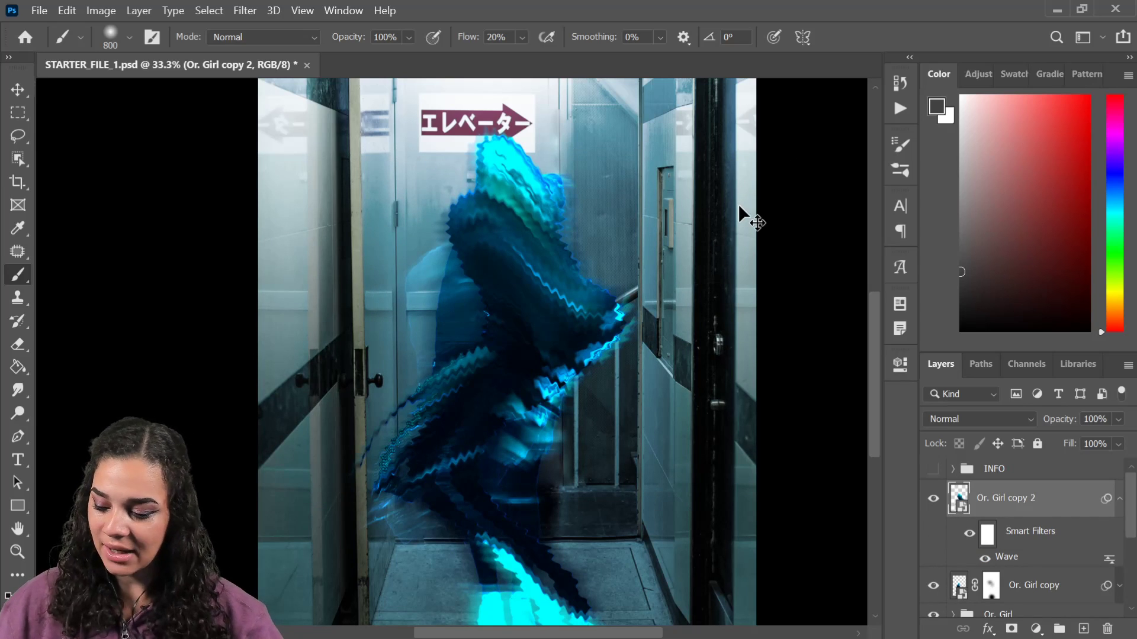
pyautogui.hotkey('ctrl', 'z')
# Apply a Wave distortion to Or. Girl copy 2 with 32 generators, maximum wavelength 753 and maximum amplitude 56
pyautogui.click(245, 10)
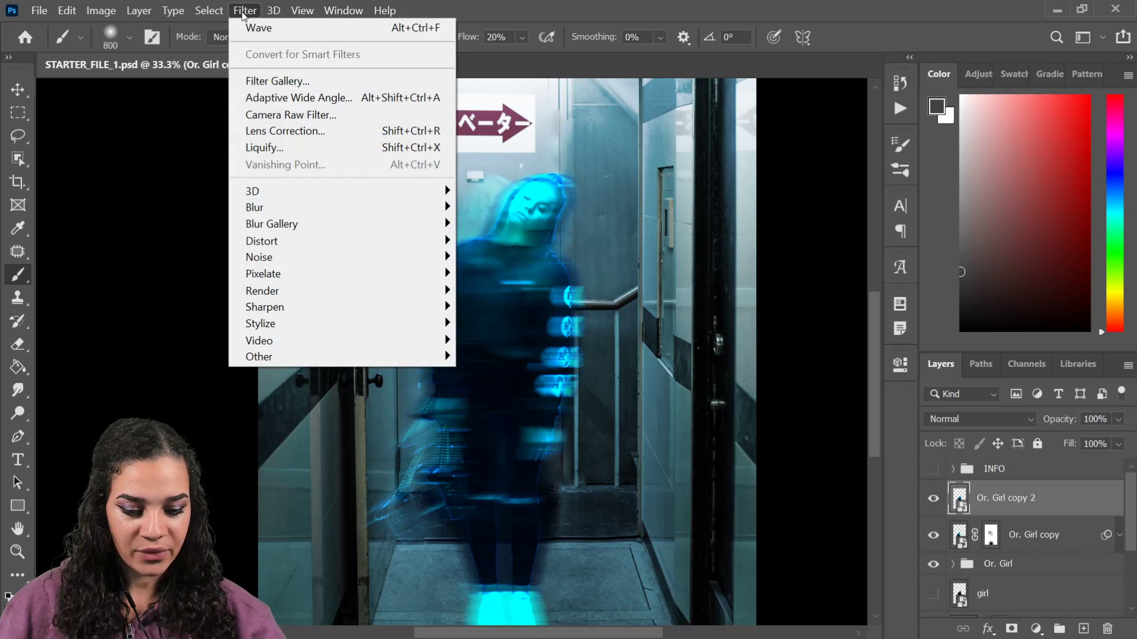
pyautogui.moveTo(272, 242)
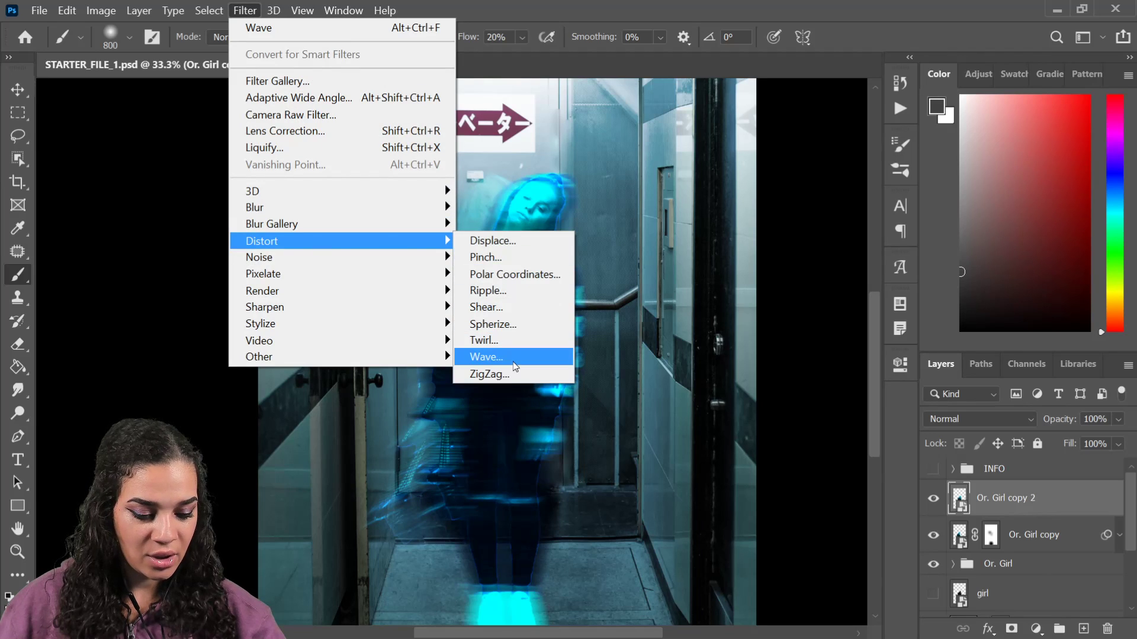
pyautogui.click(492, 357)
pyautogui.moveTo(285, 216); pyautogui.dragTo(280, 217)
pyautogui.moveTo(487, 290); pyautogui.dragTo(500, 292)
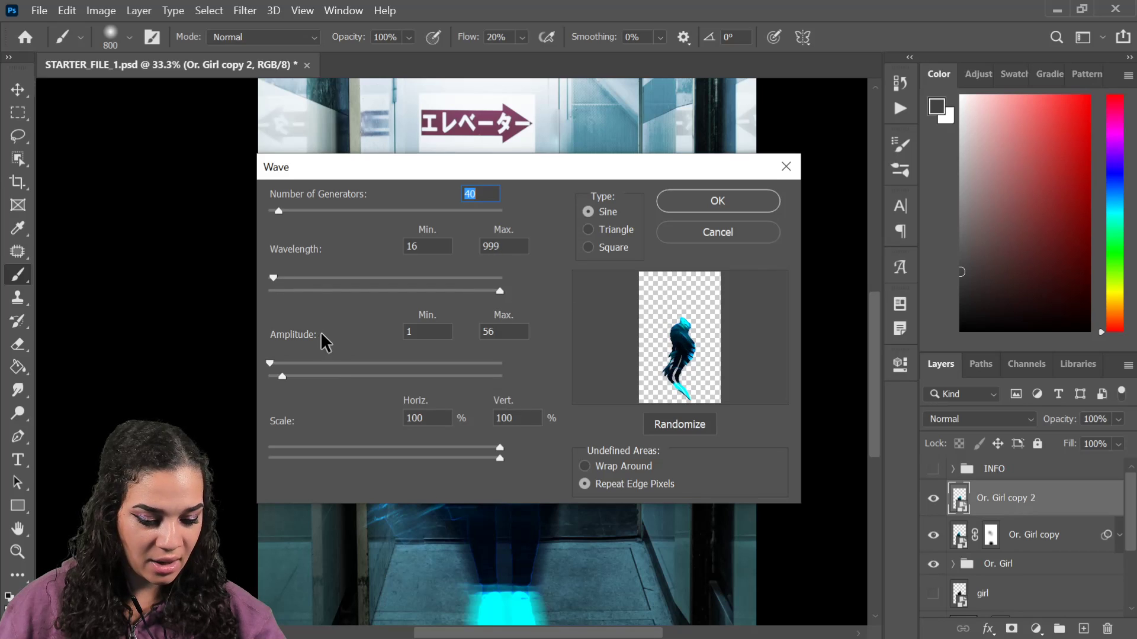
pyautogui.moveTo(500, 292); pyautogui.dragTo(442, 292)
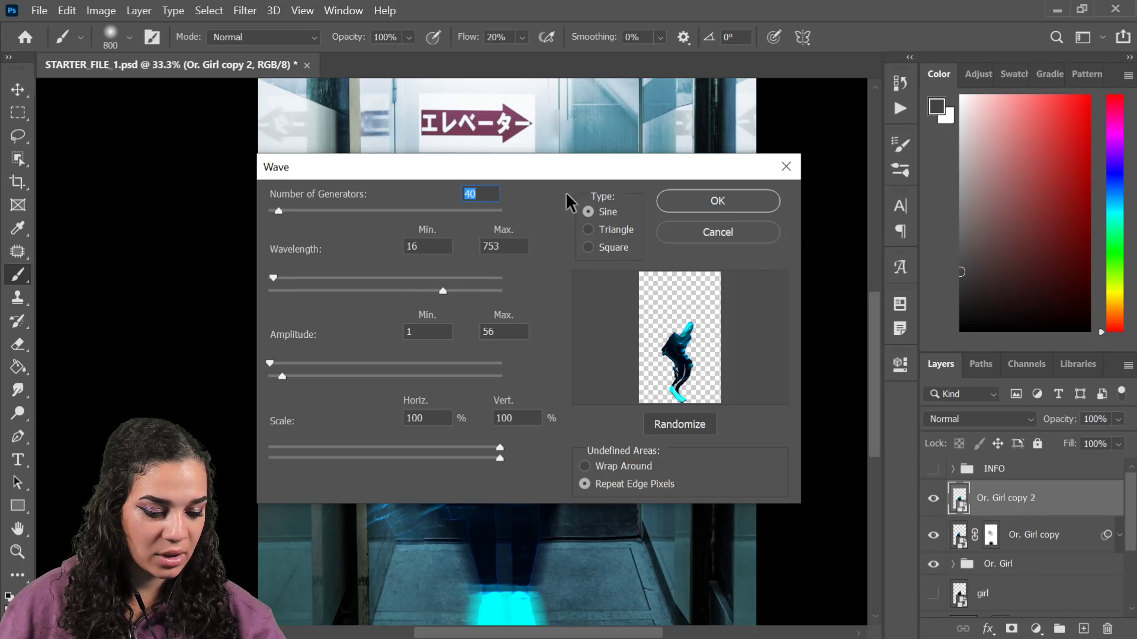
pyautogui.moveTo(277, 211); pyautogui.dragTo(275, 213)
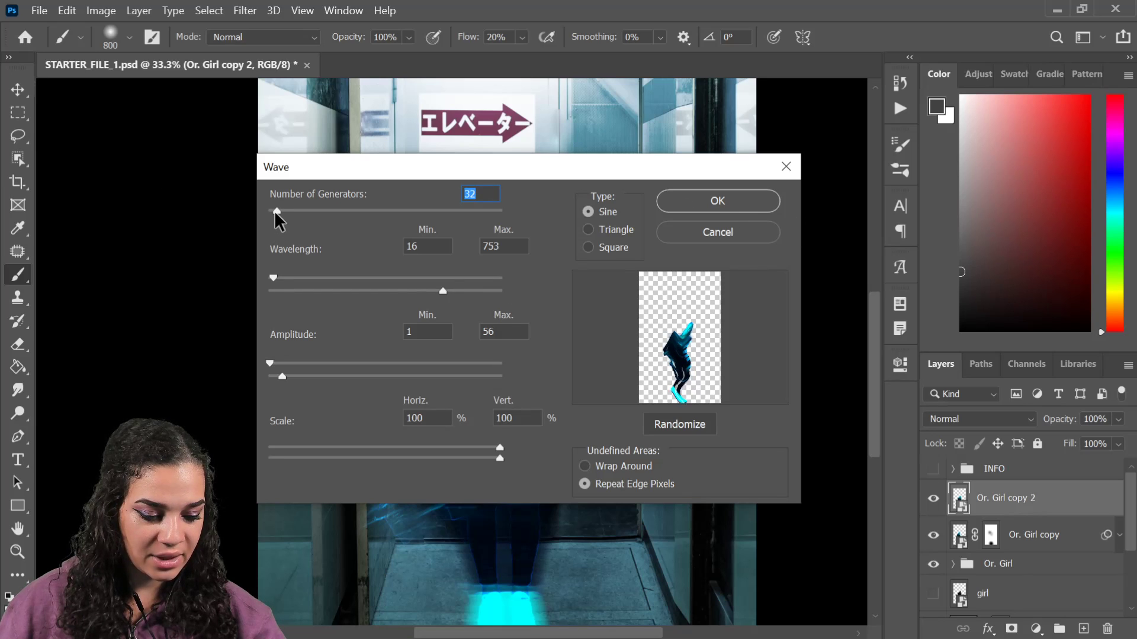
pyautogui.click(733, 207)
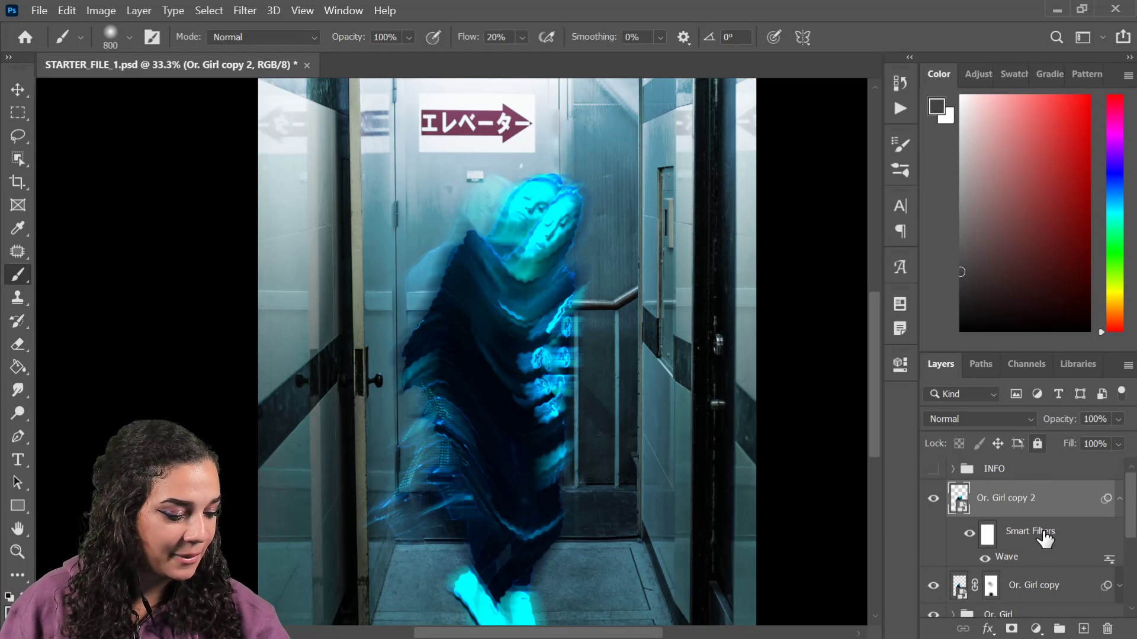
# Collapse the smart filter list of Or. Girl copy 2 and set that layer's blend mode to Screen
pyautogui.click(1119, 499)
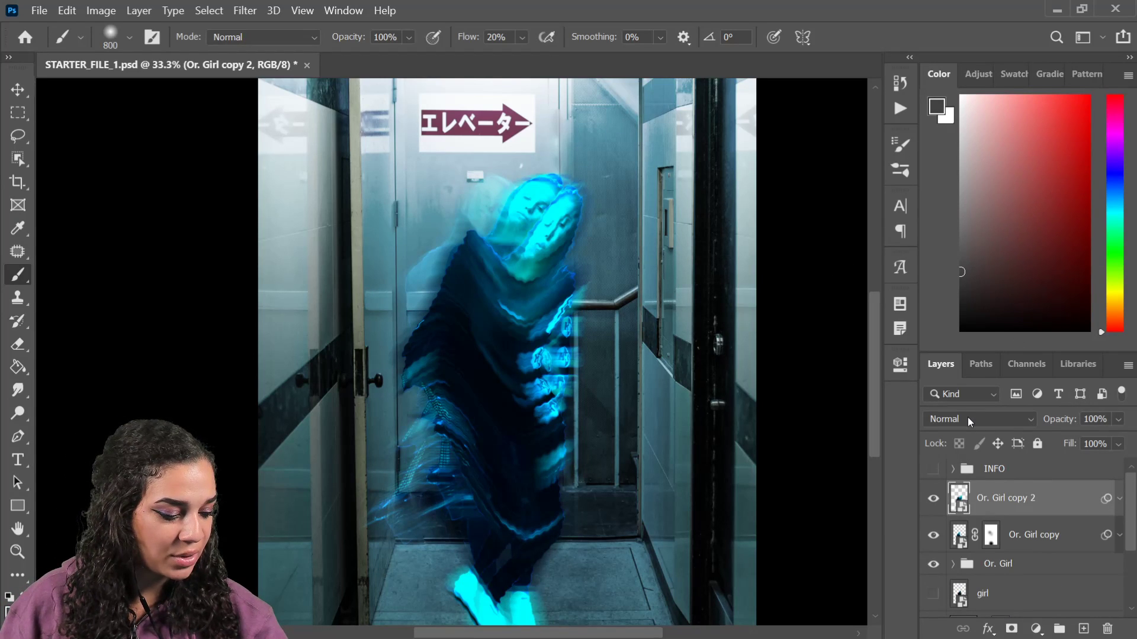
pyautogui.click(1092, 543)
pyautogui.click(1042, 499)
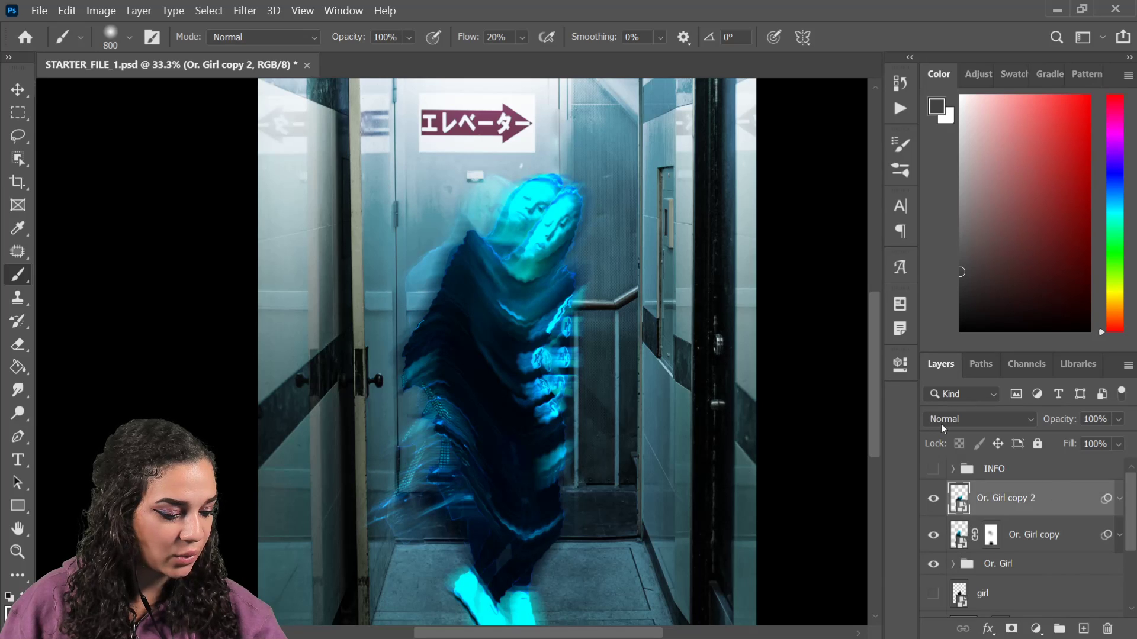
pyautogui.click(971, 419)
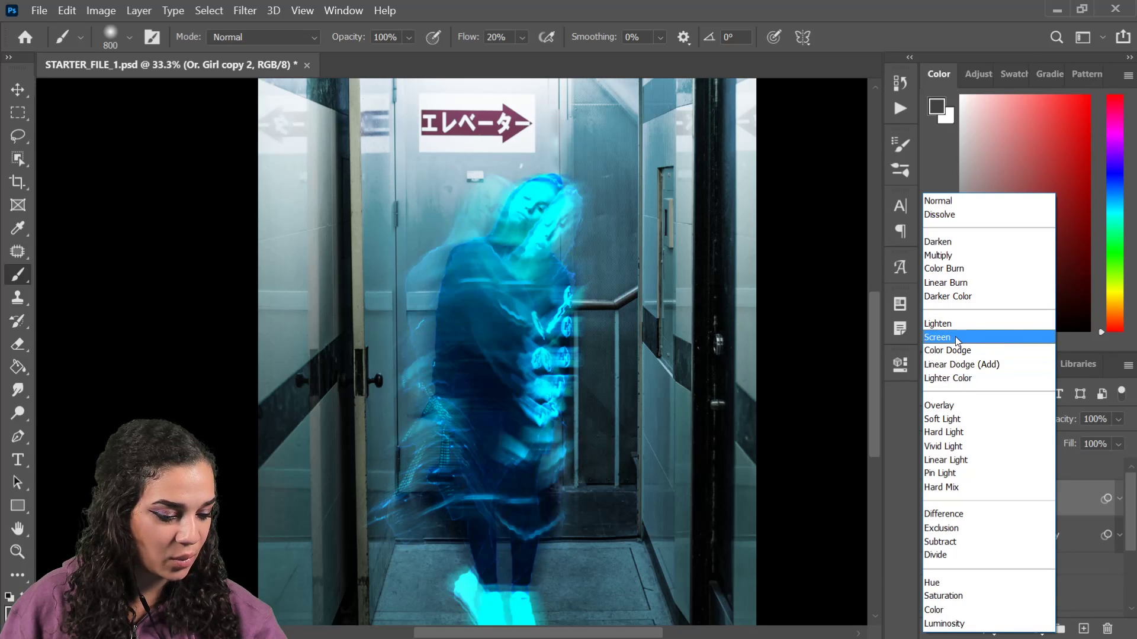
pyautogui.click(941, 337)
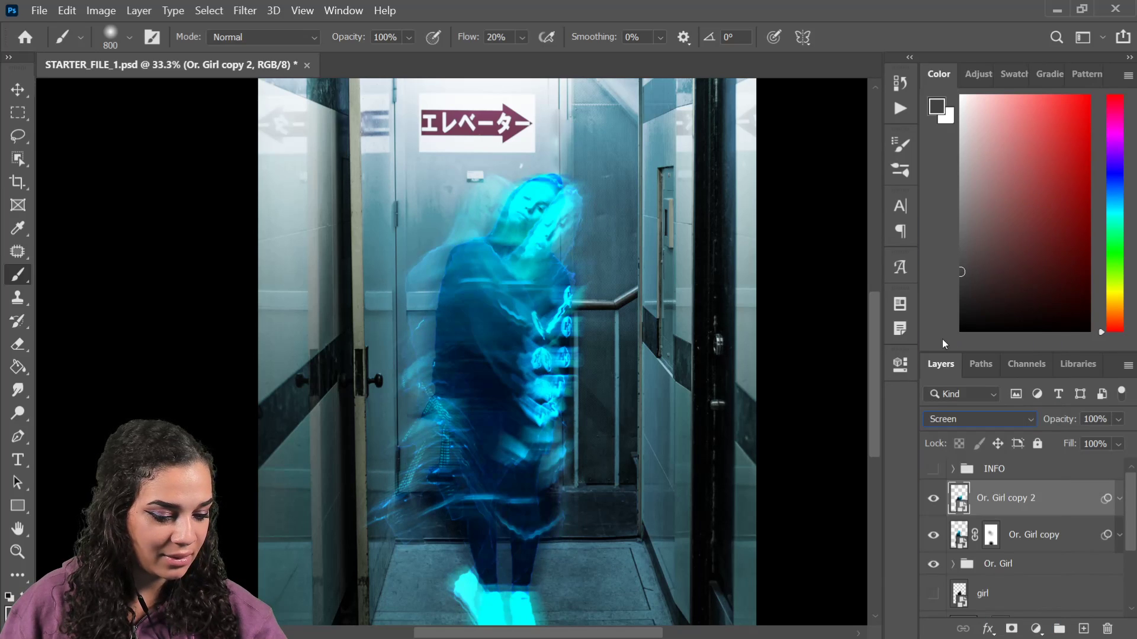
# Add a white mask to Or. Girl copy 2 and paint out its extra feet and parts of its body and head with soft black
pyautogui.click(1011, 629)
pyautogui.press('d')
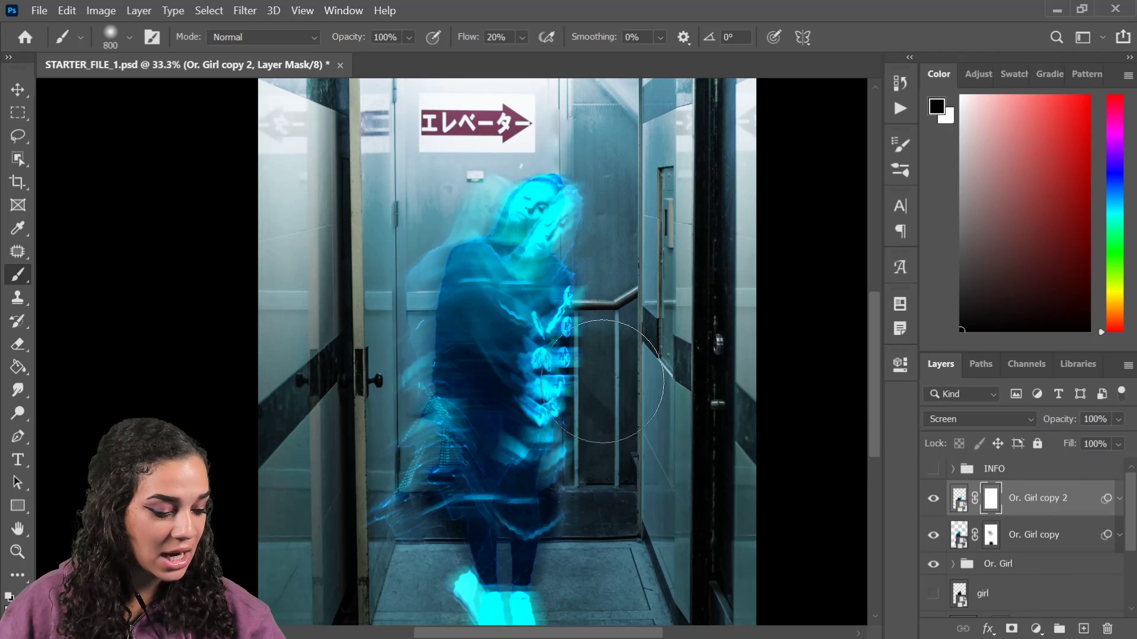
pyautogui.click(462, 284)
pyautogui.moveTo(447, 284); pyautogui.dragTo(515, 592)
pyautogui.moveTo(722, 542)
pyautogui.mouseDown()
pyautogui.moveTo(705, 423)
pyautogui.moveTo(712, 379)
pyautogui.mouseUp()
pyautogui.moveTo(485, 439)
pyautogui.mouseDown()
pyautogui.moveTo(513, 454)
pyautogui.moveTo(464, 477)
pyautogui.moveTo(500, 496)
pyautogui.moveTo(454, 438)
pyautogui.moveTo(551, 449)
pyautogui.moveTo(480, 427)
pyautogui.moveTo(521, 426)
pyautogui.moveTo(556, 333)
pyautogui.moveTo(539, 361)
pyautogui.moveTo(444, 422)
pyautogui.mouseUp()
pyautogui.moveTo(627, 302); pyautogui.dragTo(622, 445)
pyautogui.moveTo(531, 287)
pyautogui.mouseDown()
pyautogui.moveTo(473, 281)
pyautogui.moveTo(481, 355)
pyautogui.moveTo(460, 279)
pyautogui.moveTo(545, 315)
pyautogui.moveTo(518, 349)
pyautogui.moveTo(523, 260)
pyautogui.moveTo(549, 209)
pyautogui.moveTo(543, 268)
pyautogui.moveTo(547, 195)
pyautogui.mouseUp()
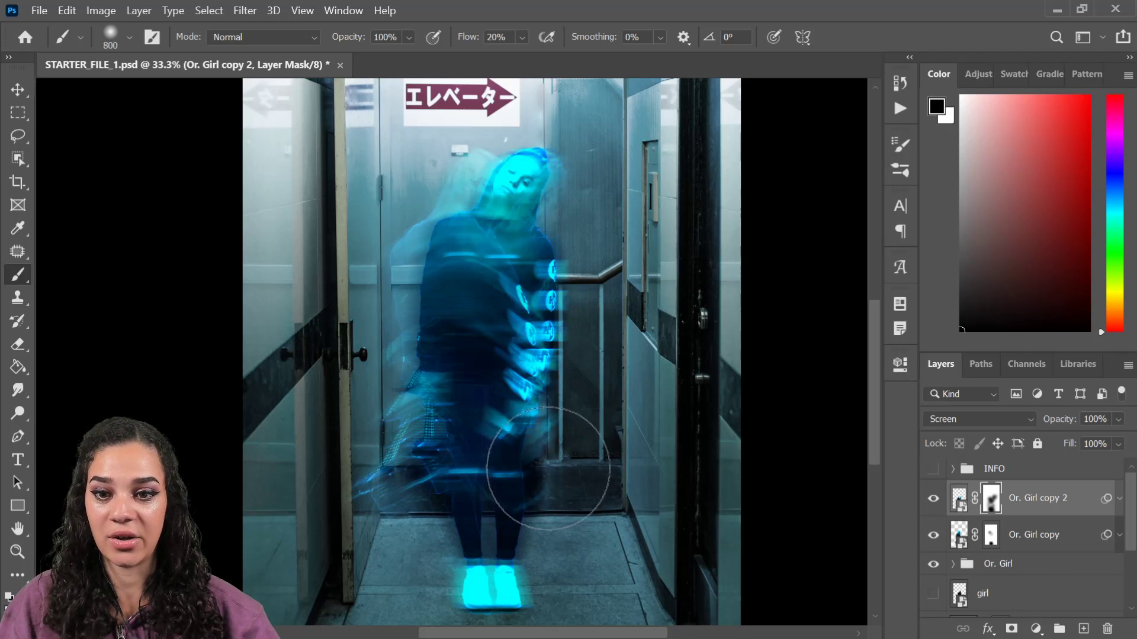
# Examine the masked ghost copies both close up and within the whole hallway
pyautogui.hotkey('ctrl', '-')
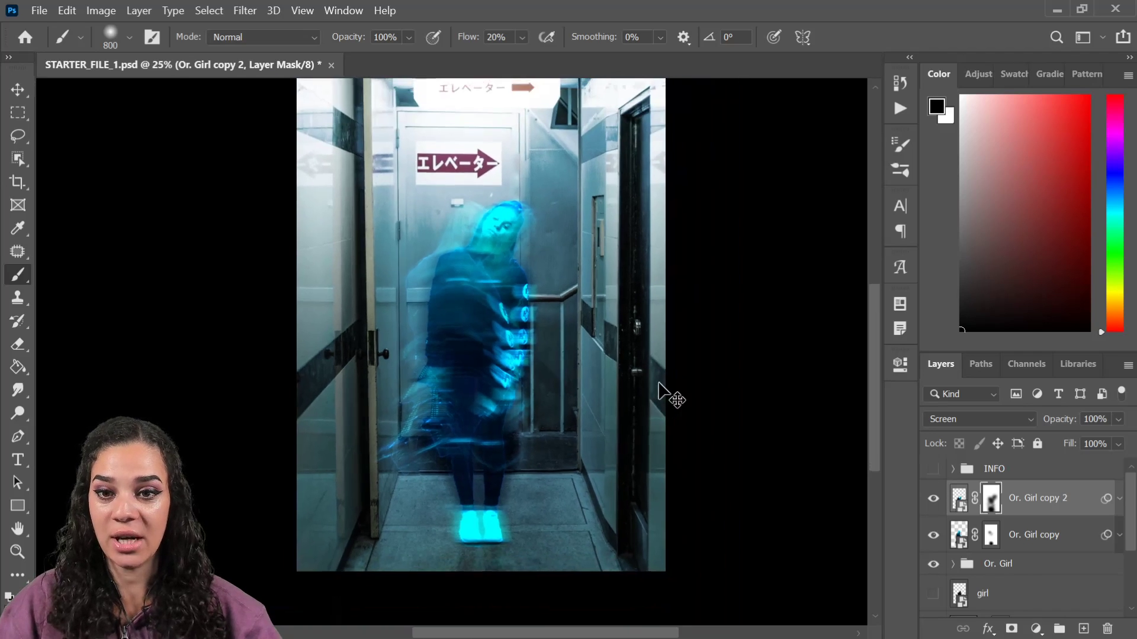
pyautogui.hotkey('ctrl', '-')
pyautogui.hotkey('ctrl', '+')
pyautogui.hotkey('ctrl', '+')
pyautogui.hotkey('ctrl', '+')
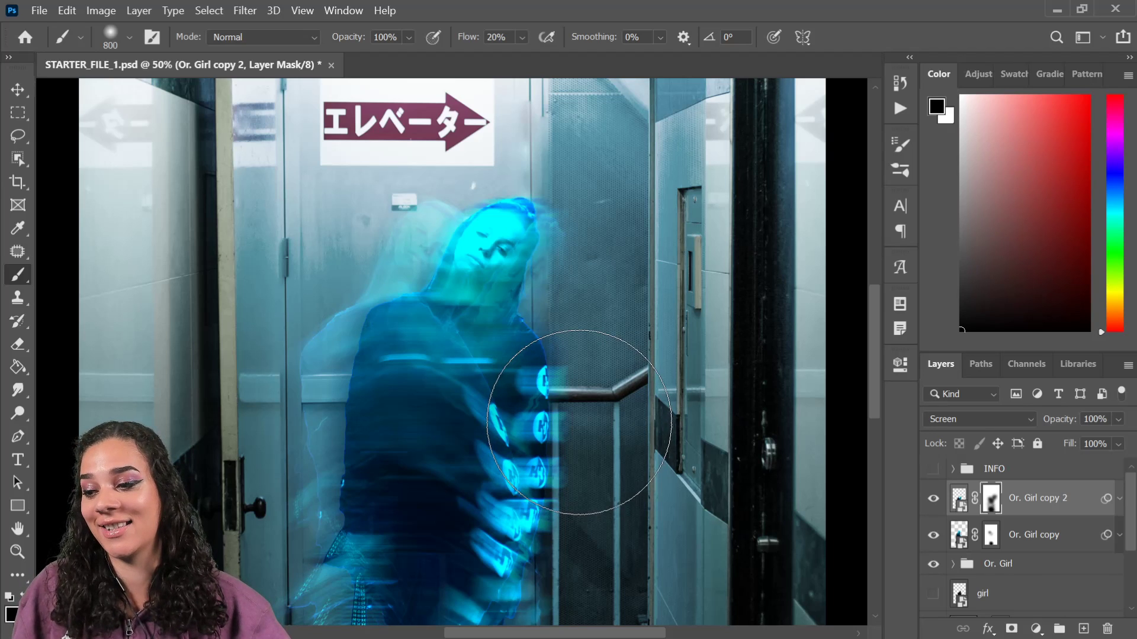
pyautogui.click(1078, 508)
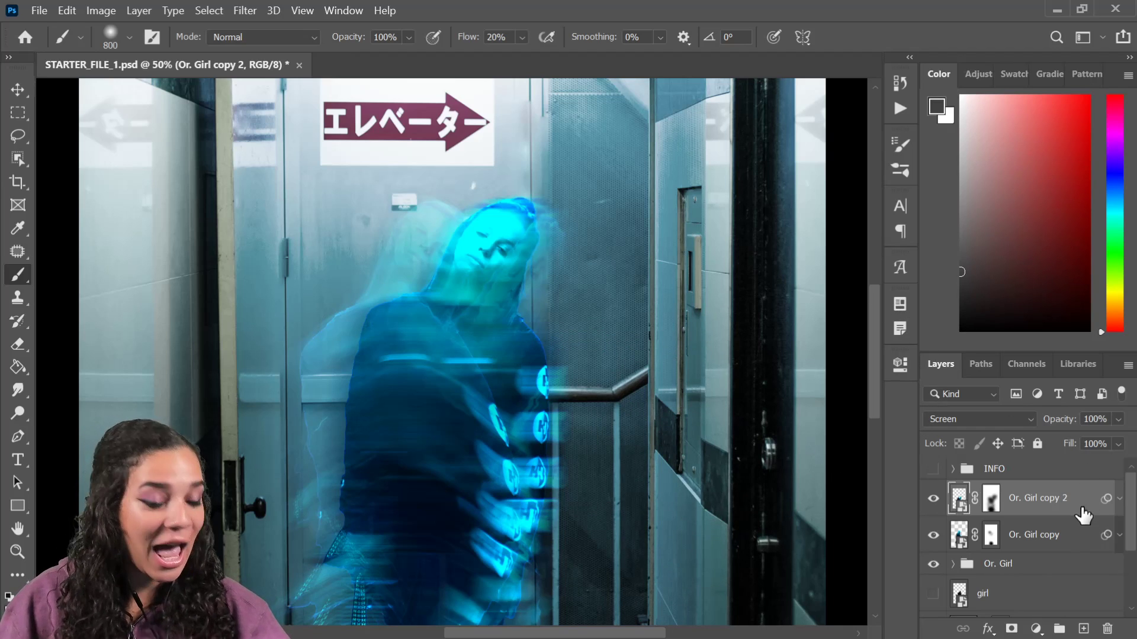
pyautogui.hotkey('ctrl', '-')
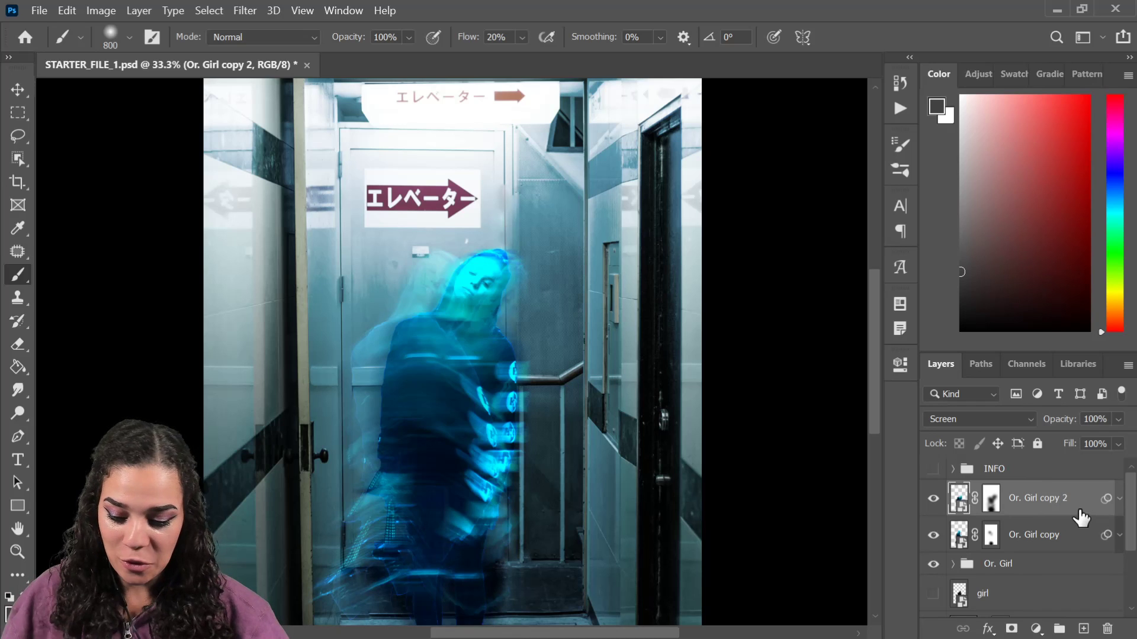
# Darken the hallway smart object Layer 0 copy 2 with Levels, using a shadow input of 83 and a midtone of 0.65
pyautogui.scroll(-2, 766, 434)
pyautogui.scroll(1, 687, 398)
pyautogui.scroll(-1, 1056, 567)
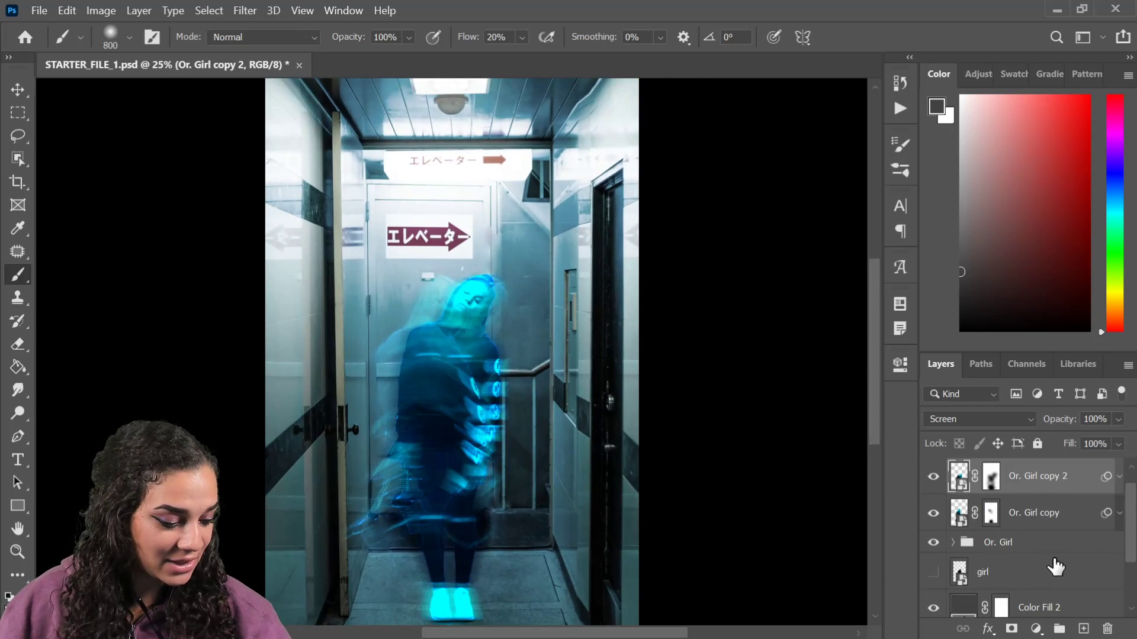
pyautogui.scroll(-2, 1055, 567)
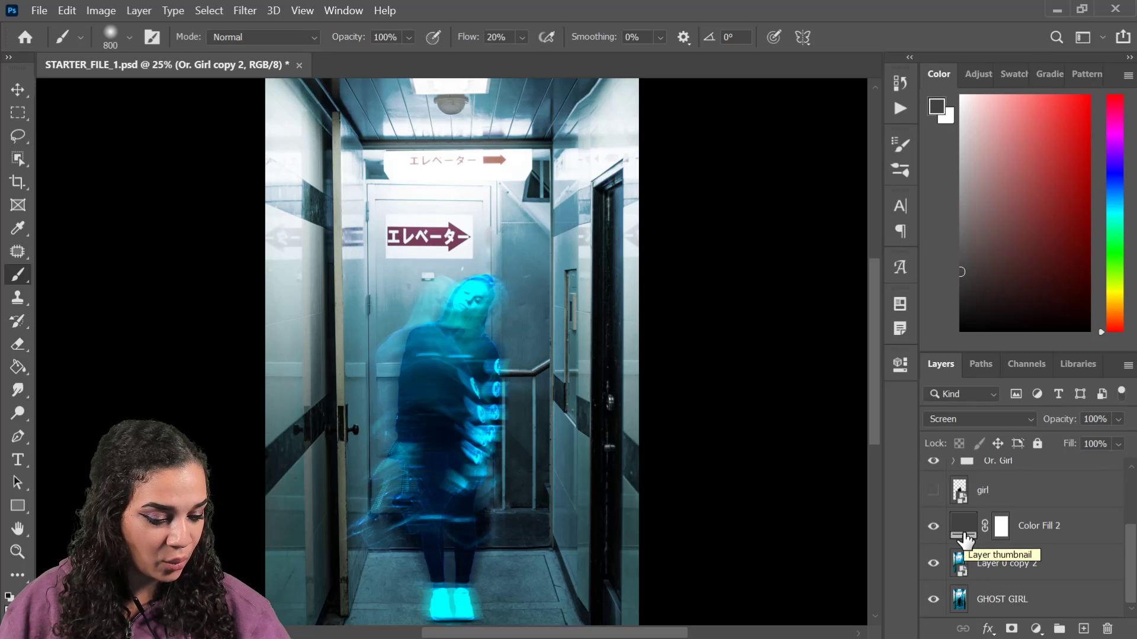
pyautogui.doubleClick(1078, 571)
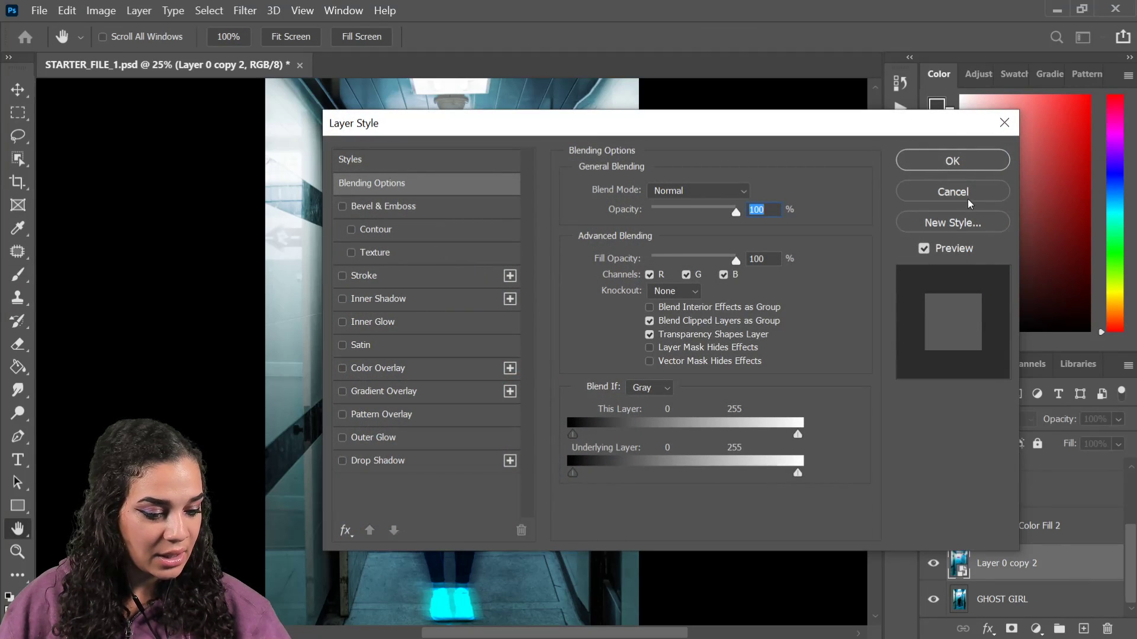
pyautogui.click(967, 199)
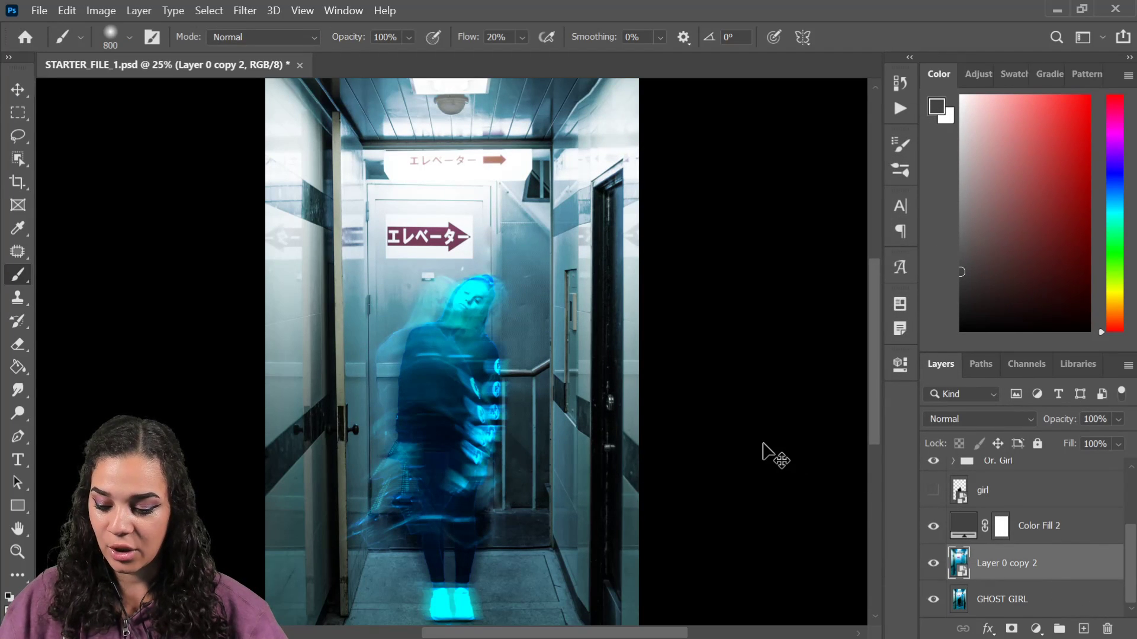
pyautogui.hotkey('ctrl', 'l')
pyautogui.moveTo(629, 86); pyautogui.dragTo(864, 138)
pyautogui.moveTo(638, 334); pyautogui.dragTo(704, 344)
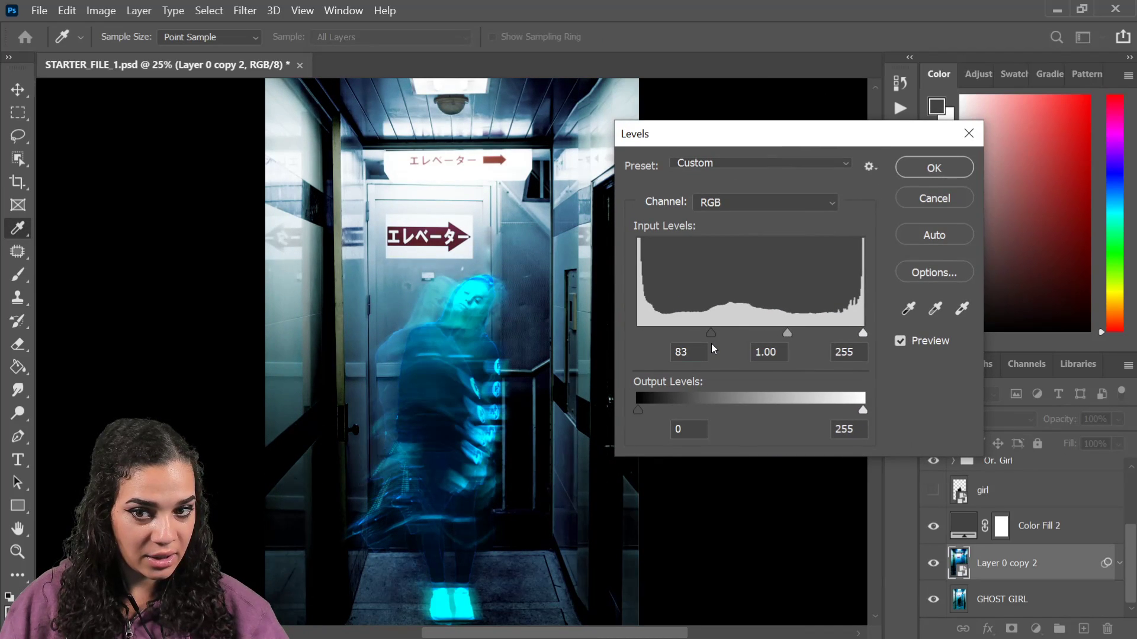
pyautogui.moveTo(862, 332); pyautogui.dragTo(863, 334)
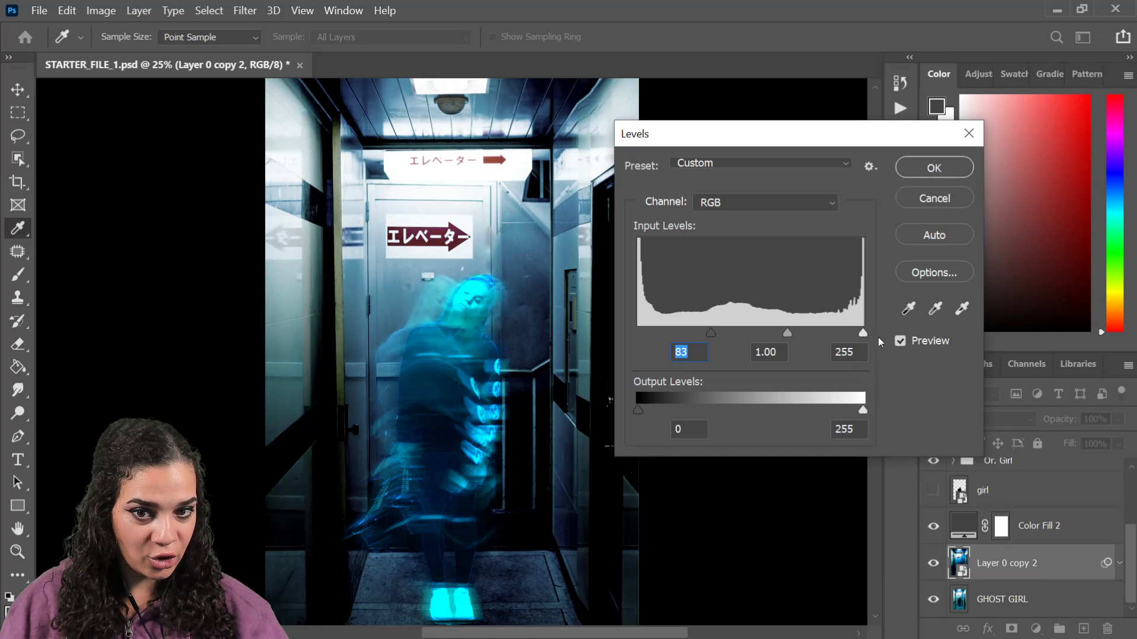
pyautogui.moveTo(790, 338); pyautogui.dragTo(808, 341)
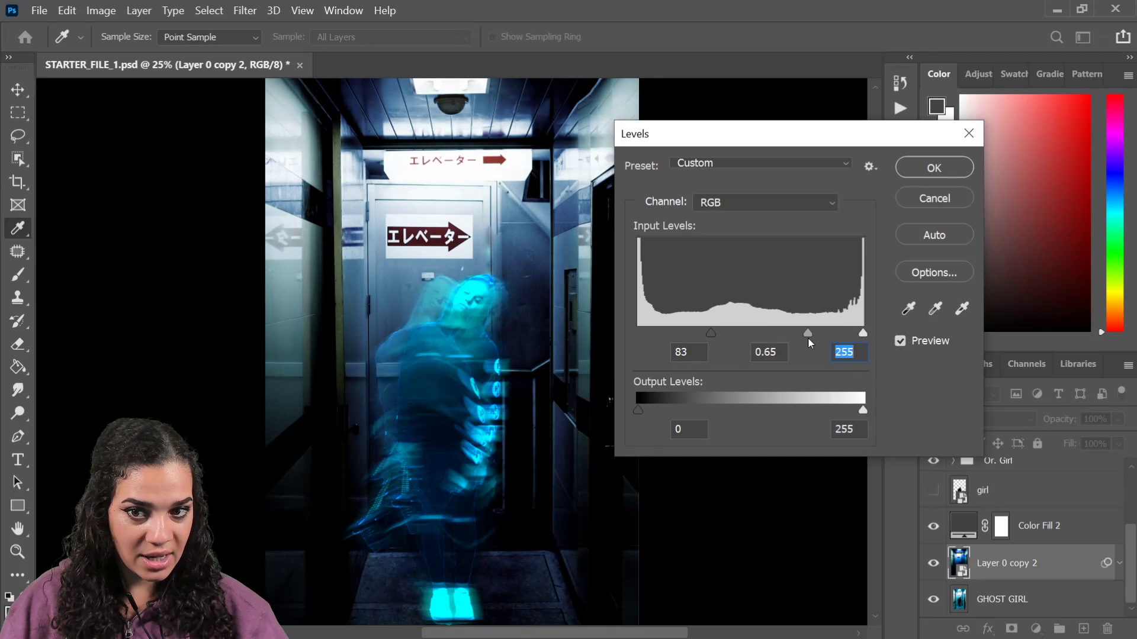
pyautogui.click(934, 169)
pyautogui.press('b')
# Create a new layer named noise directly above Or. Girl copy 2
pyautogui.scroll(3, 1102, 583)
pyautogui.click(1091, 505)
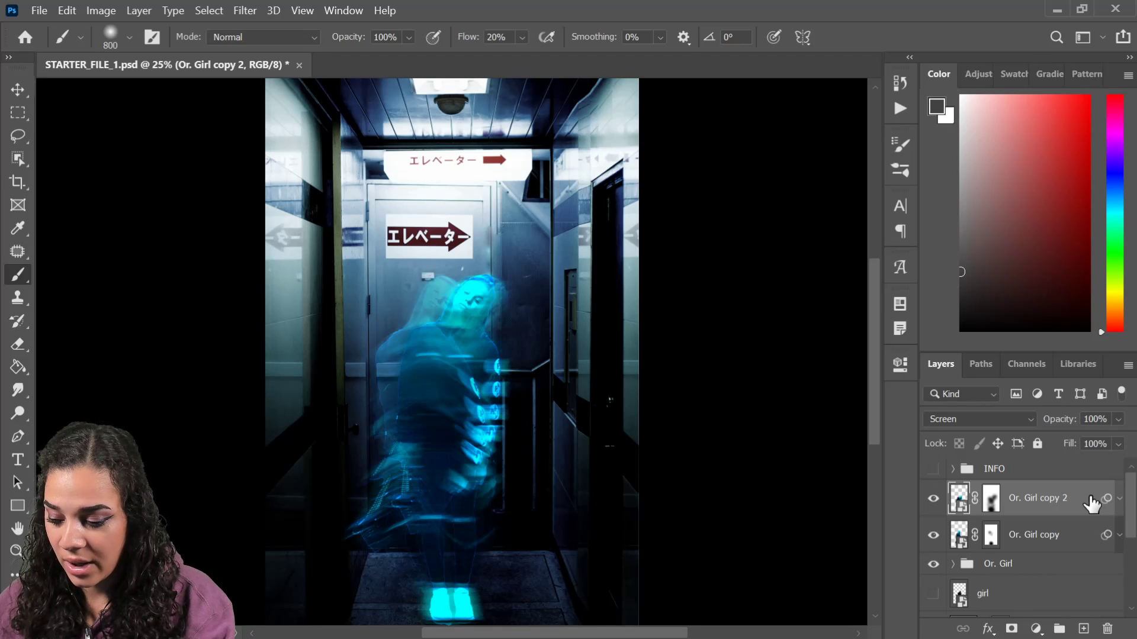
pyautogui.doubleClick(1091, 504)
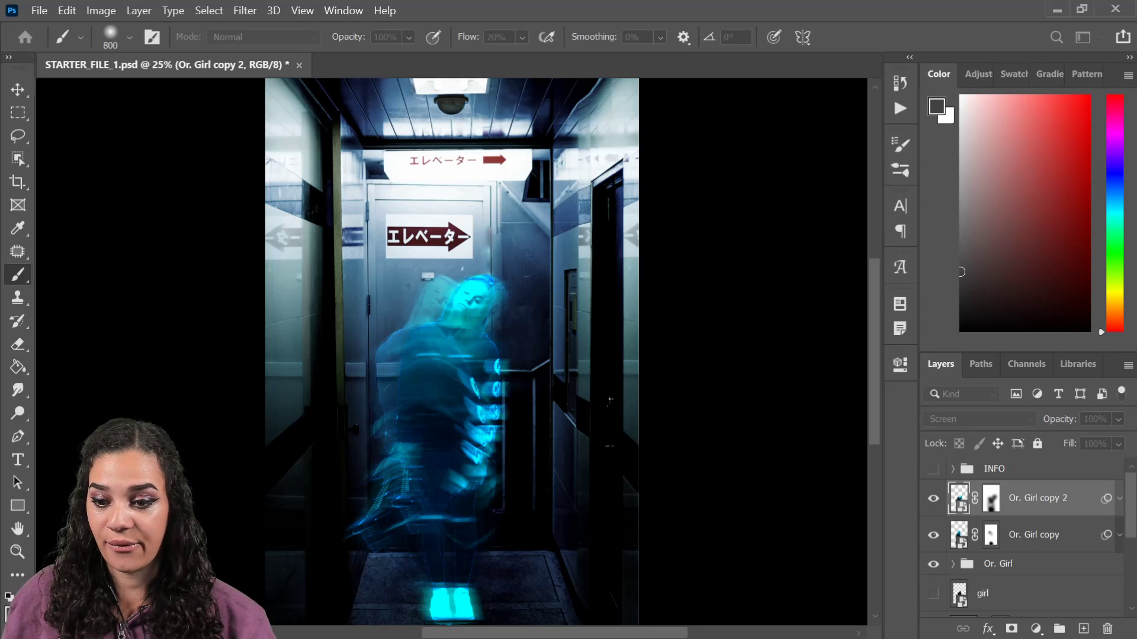
pyautogui.moveTo(708, 475); pyautogui.dragTo(561, 282)
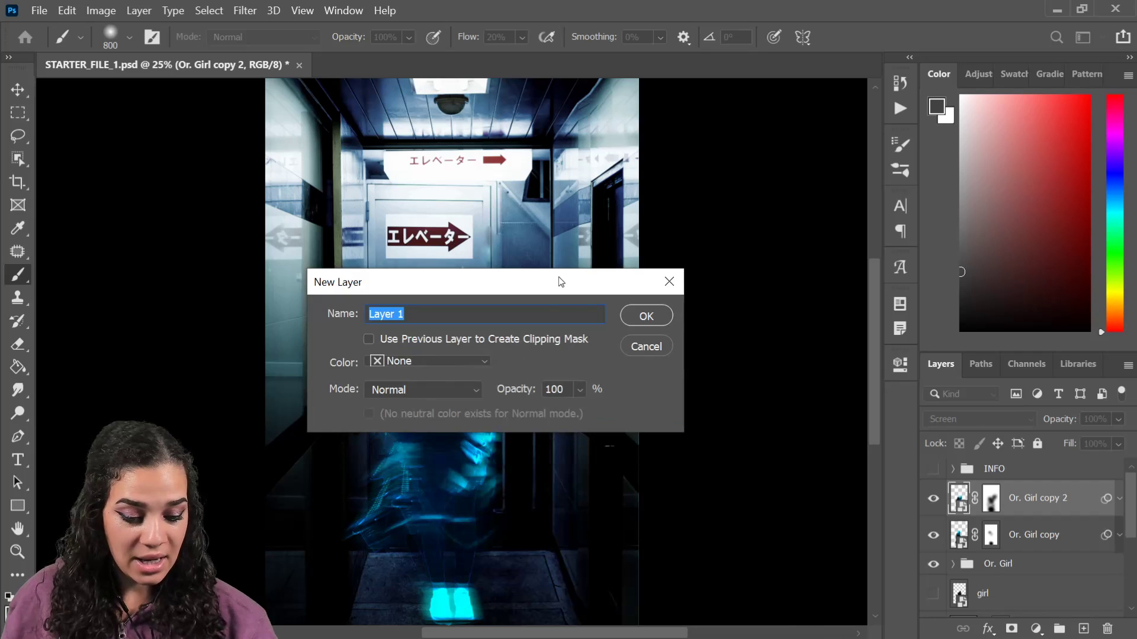
pyautogui.write('noise')
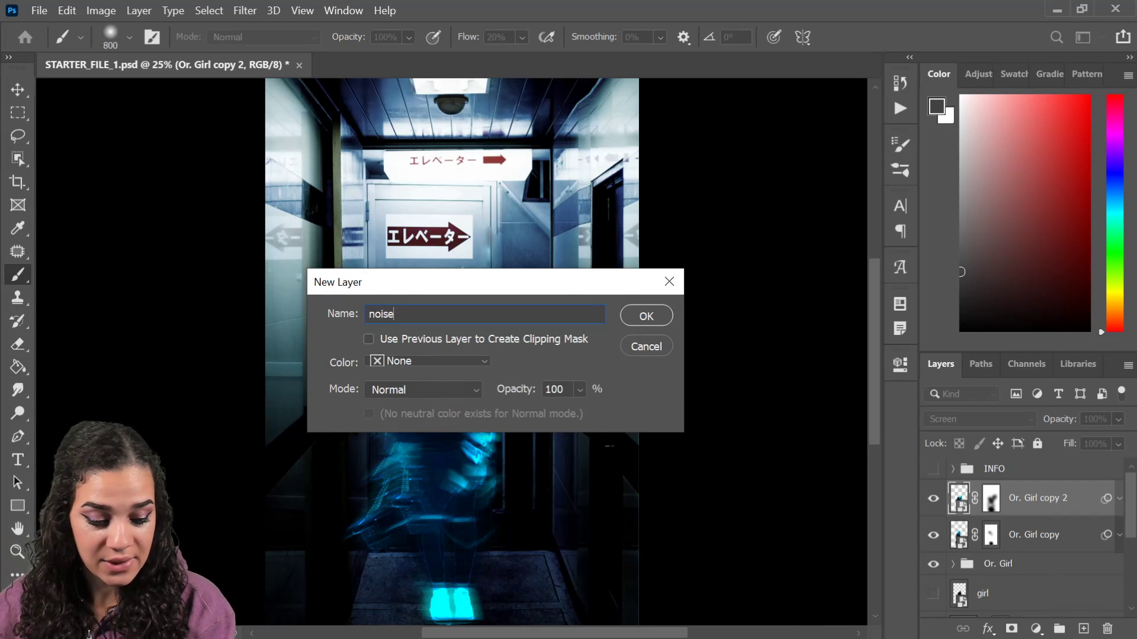
pyautogui.press('Return')
# Fill the noise layer with a dark neutral gray
pyautogui.click(17, 367)
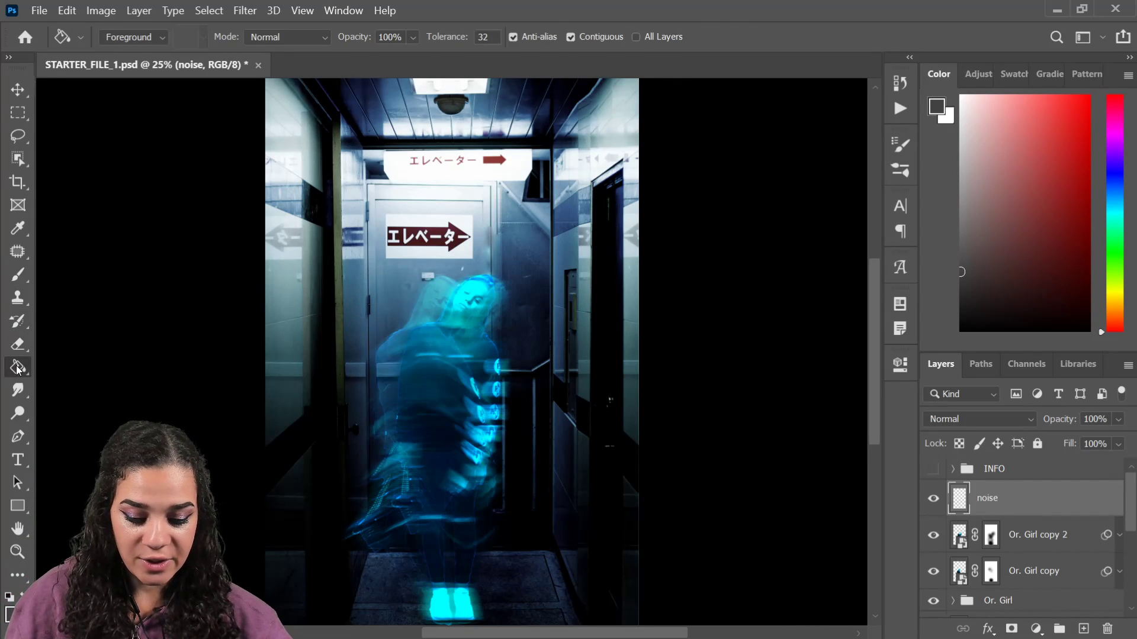
pyautogui.moveTo(1020, 271)
pyautogui.mouseDown()
pyautogui.moveTo(966, 246)
pyautogui.moveTo(951, 300)
pyautogui.moveTo(941, 279)
pyautogui.mouseUp()
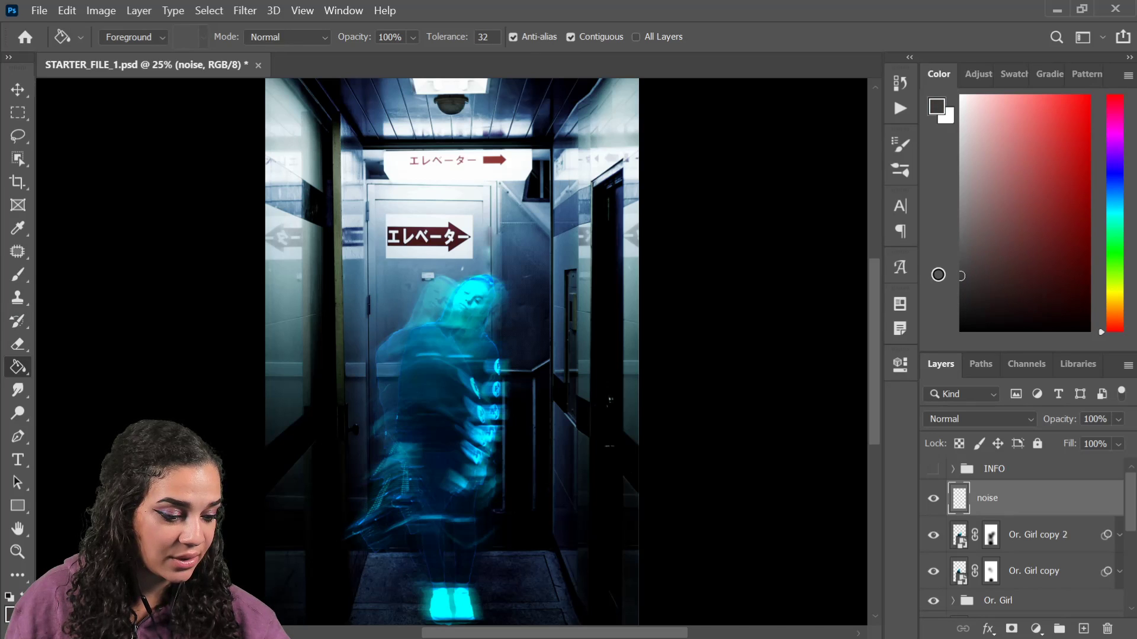
pyautogui.hotkey('alt', 'BackSpace')
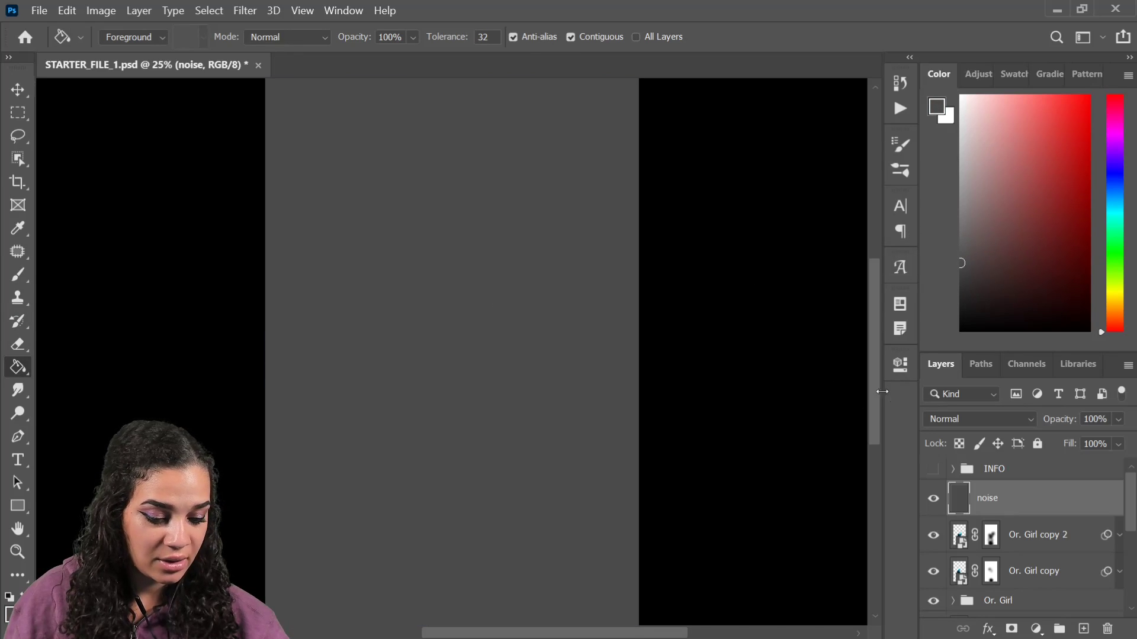
# Paint soft lighter gray patches over the noise layer's upper left and lower right with a 1900 px brush
pyautogui.press('b')
pyautogui.press(']')
pyautogui.press(']')
pyautogui.press(']')
pyautogui.press(']')
pyautogui.press(']')
pyautogui.press(']')
pyautogui.press(']')
pyautogui.press(']')
pyautogui.press(']')
pyautogui.press(']')
pyautogui.press(']')
pyautogui.moveTo(976, 178); pyautogui.dragTo(941, 204)
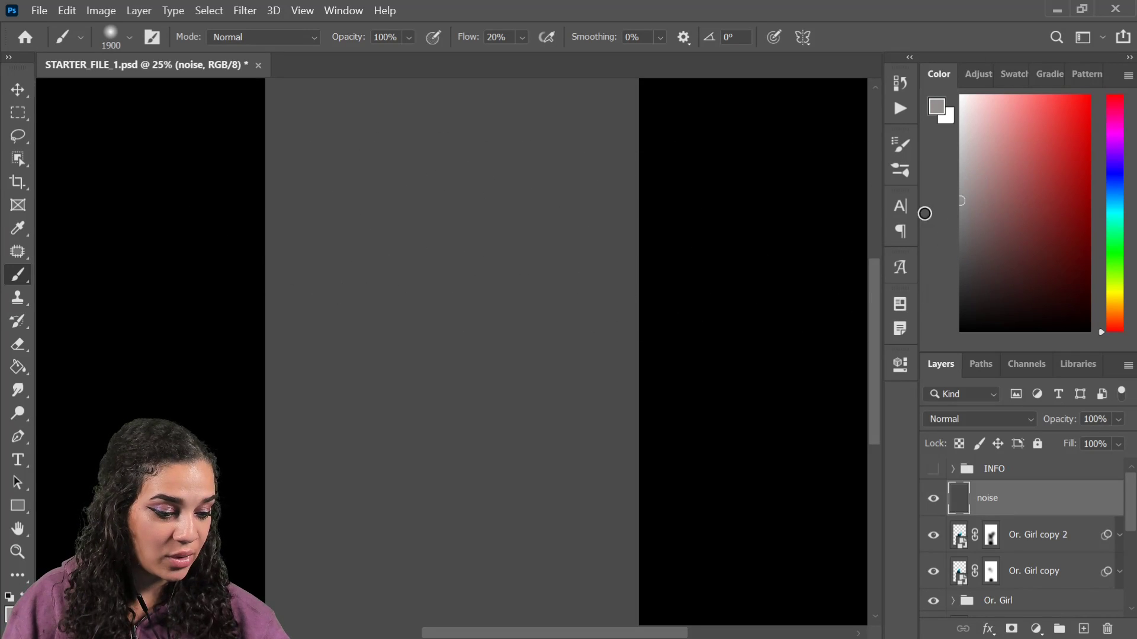
pyautogui.moveTo(142, 261)
pyautogui.mouseDown()
pyautogui.moveTo(251, 263)
pyautogui.moveTo(279, 289)
pyautogui.moveTo(369, 288)
pyautogui.moveTo(319, 305)
pyautogui.moveTo(388, 225)
pyautogui.mouseUp()
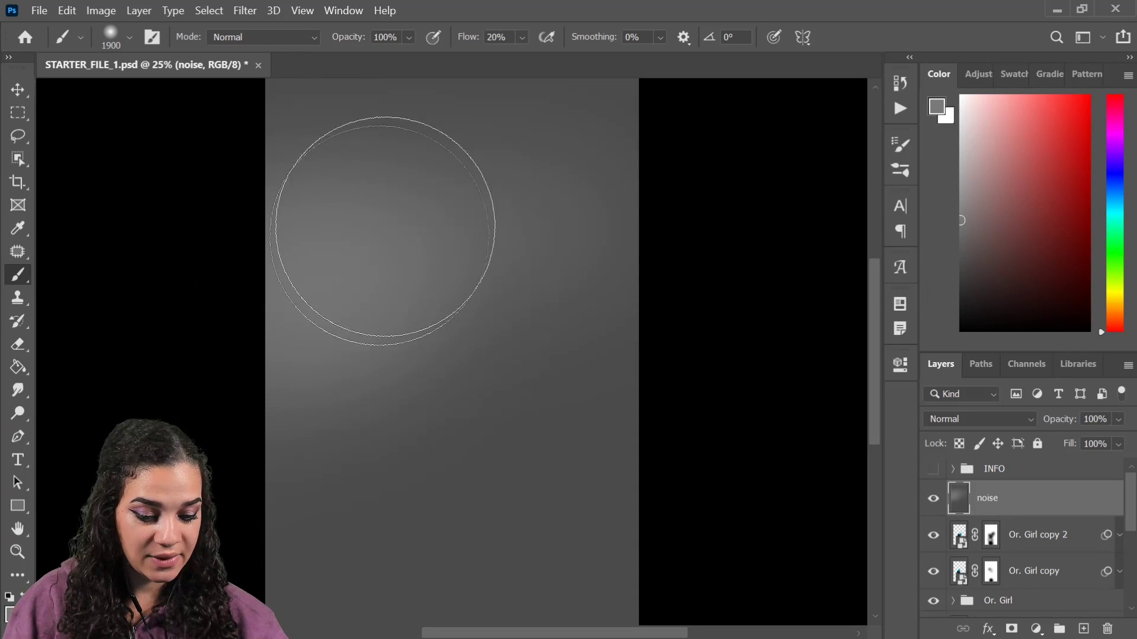
pyautogui.hotkey('ctrl', '-')
pyautogui.moveTo(574, 440)
pyautogui.mouseDown()
pyautogui.moveTo(572, 463)
pyautogui.moveTo(611, 458)
pyautogui.mouseUp()
# Paint soft near-black patches on the noise layer at the center right, along the top edge and in the lower-left corner
pyautogui.moveTo(971, 304); pyautogui.dragTo(934, 318)
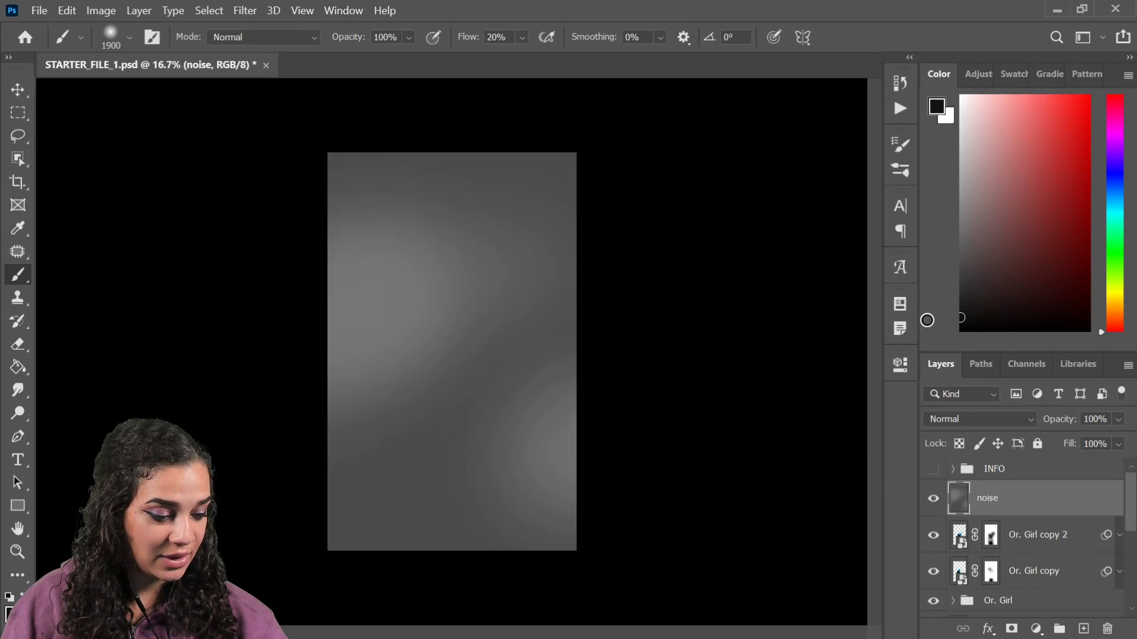
pyautogui.moveTo(407, 343)
pyautogui.mouseDown()
pyautogui.moveTo(563, 322)
pyautogui.moveTo(480, 355)
pyautogui.mouseUp()
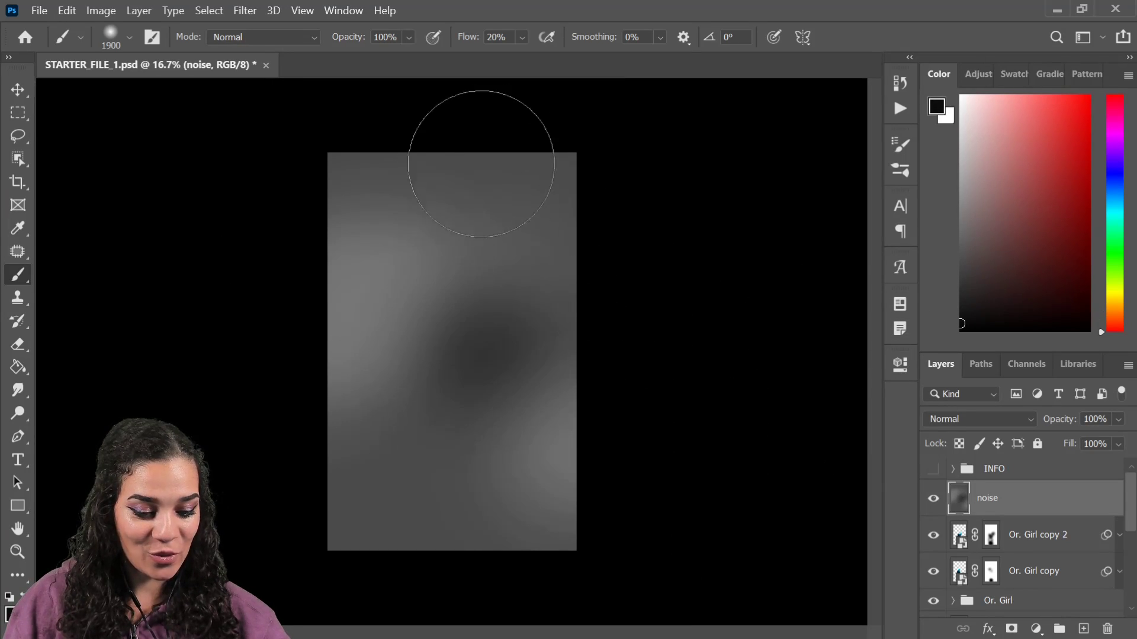
pyautogui.moveTo(297, 157); pyautogui.dragTo(515, 157)
pyautogui.moveTo(344, 546)
pyautogui.mouseDown()
pyautogui.moveTo(416, 522)
pyautogui.moveTo(372, 505)
pyautogui.moveTo(417, 561)
pyautogui.moveTo(461, 548)
pyautogui.moveTo(427, 574)
pyautogui.moveTo(475, 587)
pyautogui.moveTo(320, 497)
pyautogui.moveTo(370, 513)
pyautogui.mouseUp()
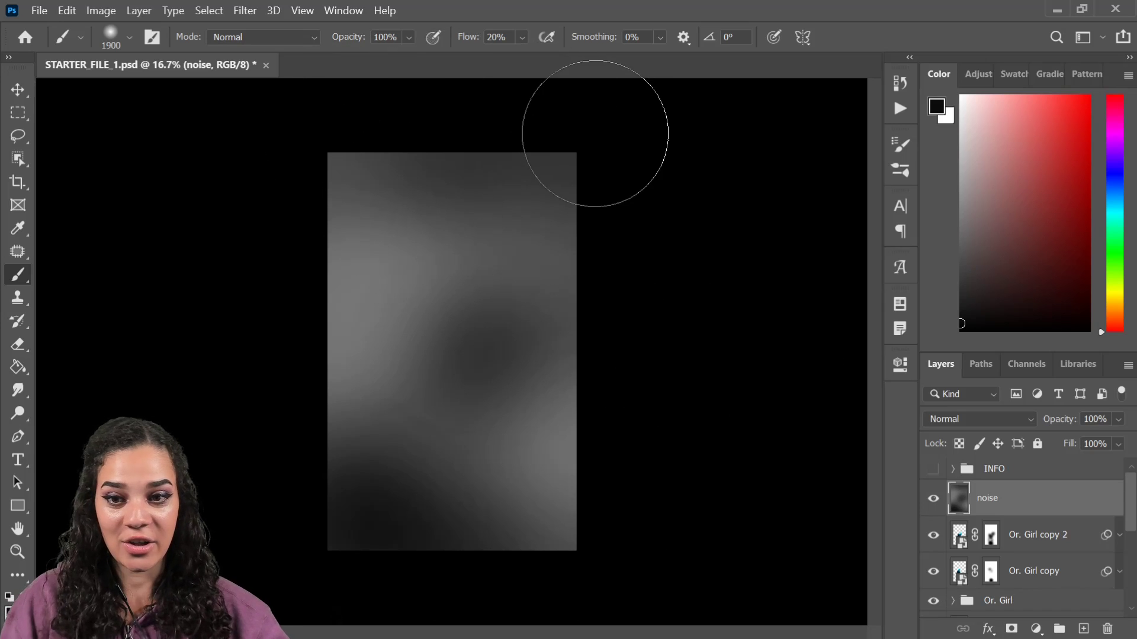
# Apply the Add Noise filter to the noise layer with an amount of 106.90% and Uniform distribution
pyautogui.click(244, 11)
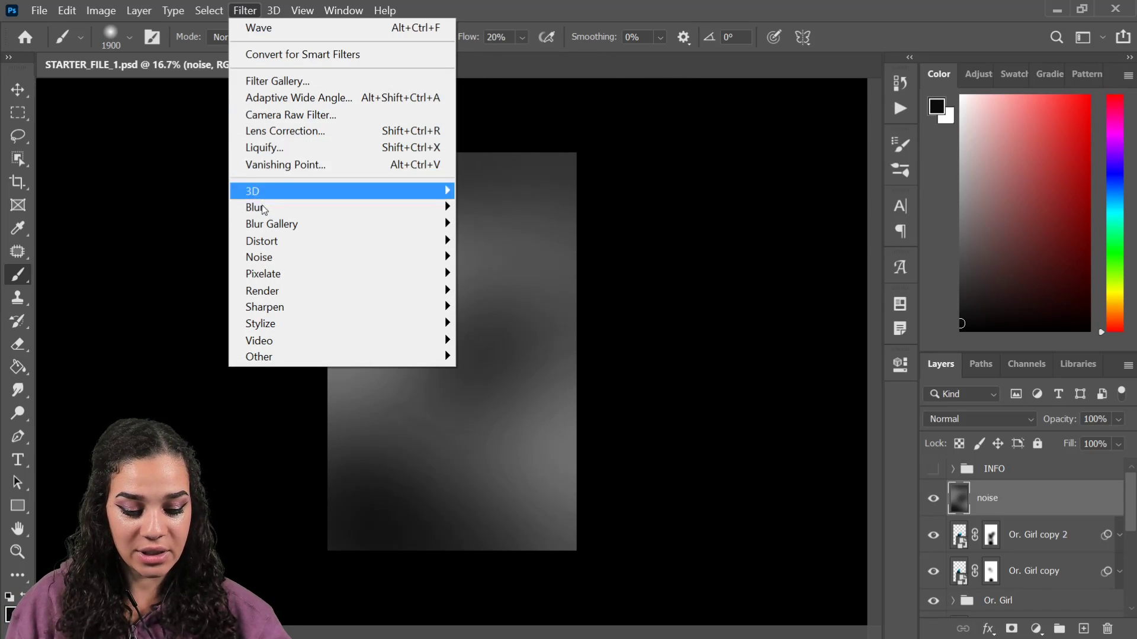
pyautogui.moveTo(273, 258)
pyautogui.click(502, 258)
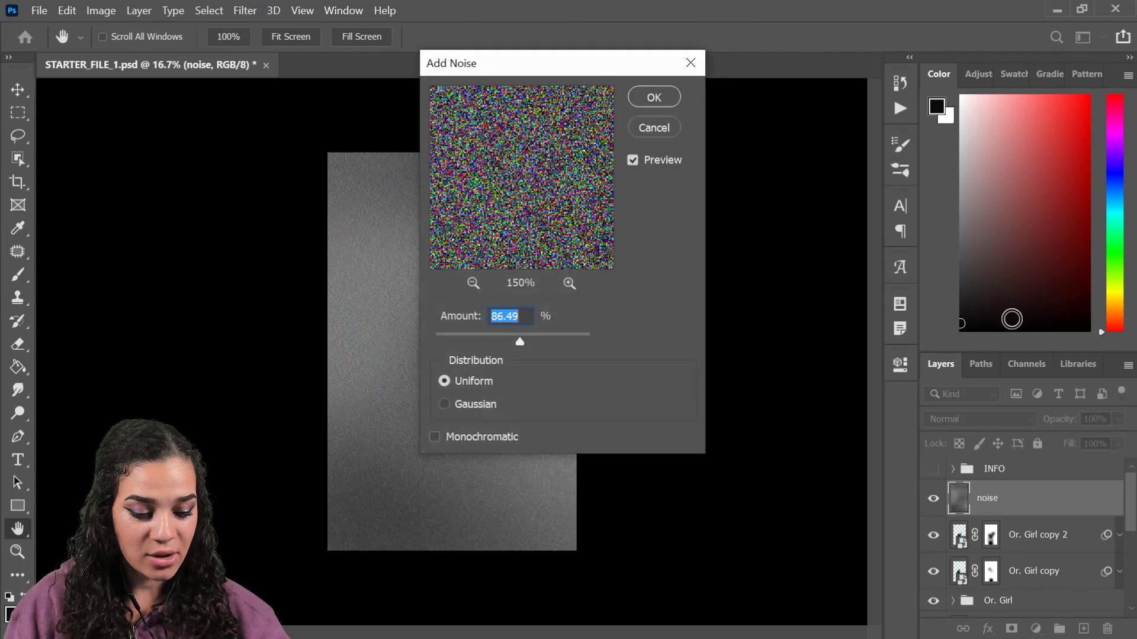
pyautogui.moveTo(559, 73); pyautogui.dragTo(913, 143)
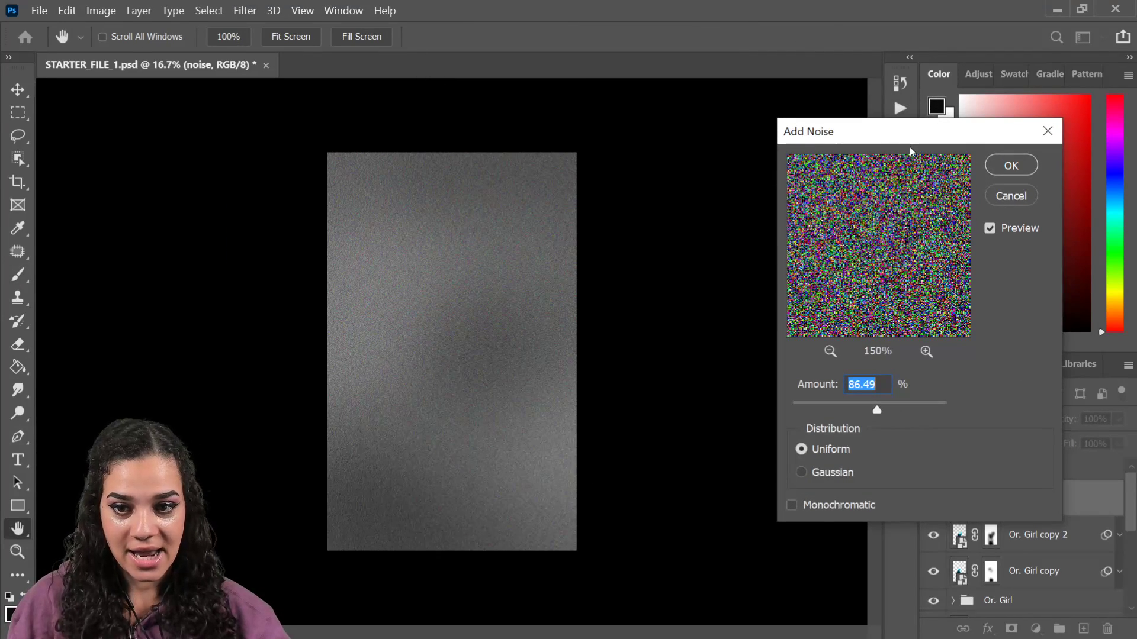
pyautogui.moveTo(873, 409)
pyautogui.mouseDown()
pyautogui.moveTo(930, 408)
pyautogui.moveTo(868, 407)
pyautogui.moveTo(888, 410)
pyautogui.mouseUp()
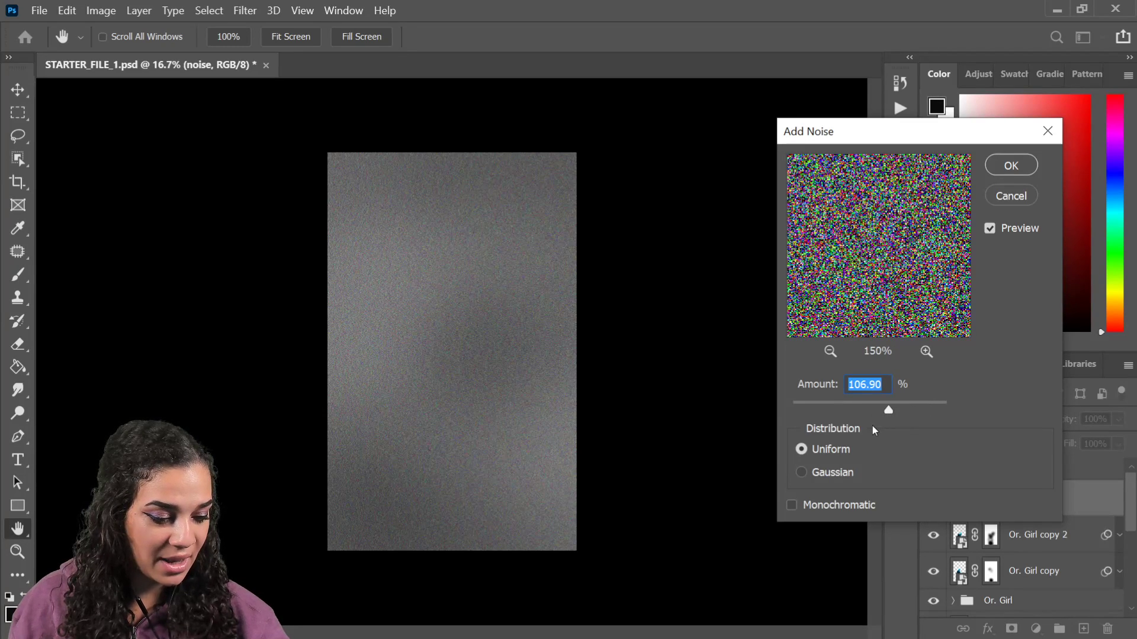
pyautogui.click(1011, 164)
pyautogui.hotkey('ctrl', '+')
pyautogui.hotkey('ctrl', '+')
pyautogui.hotkey('ctrl', '+')
pyautogui.hotkey('ctrl', '+')
pyautogui.hotkey('ctrl', '-')
pyautogui.hotkey('ctrl', '-')
pyautogui.hotkey('ctrl', '-')
pyautogui.hotkey('ctrl', '-')
pyautogui.hotkey('ctrl', '-')
pyautogui.hotkey('ctrl', '-')
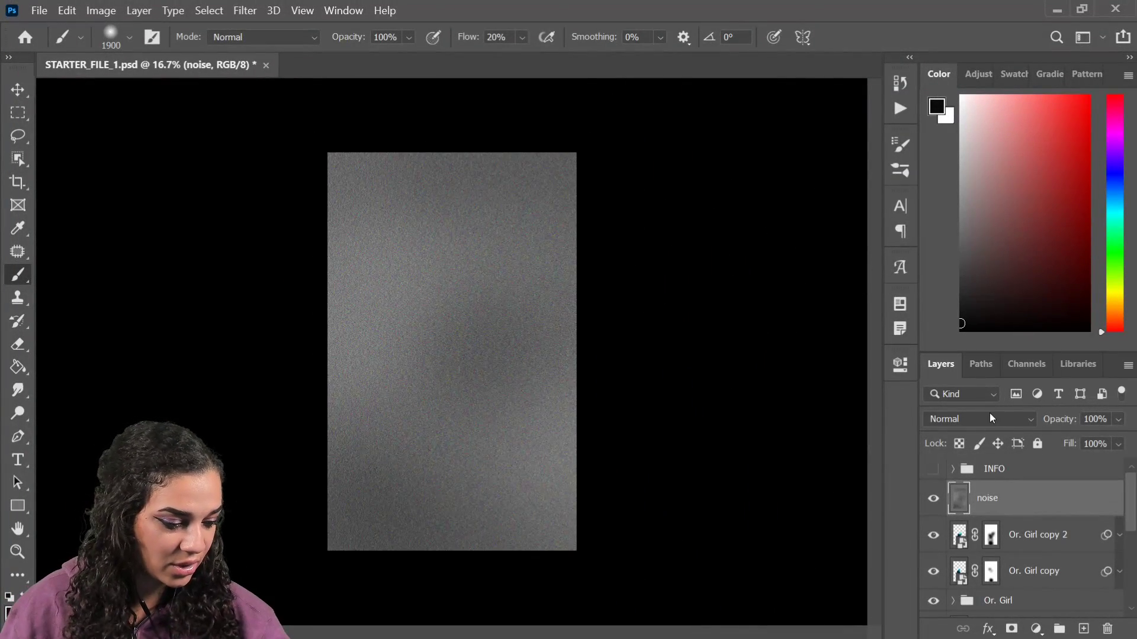
# Try out blend modes on the noise layer and set it to Soft Light
pyautogui.click(989, 412)
pyautogui.click(974, 220)
pyautogui.press('Down')
pyautogui.press('Down')
pyautogui.press('Down')
pyautogui.press('Down')
pyautogui.press('Down')
pyautogui.press('Down')
pyautogui.hotkey('ctrl', '+')
pyautogui.hotkey('ctrl', '+')
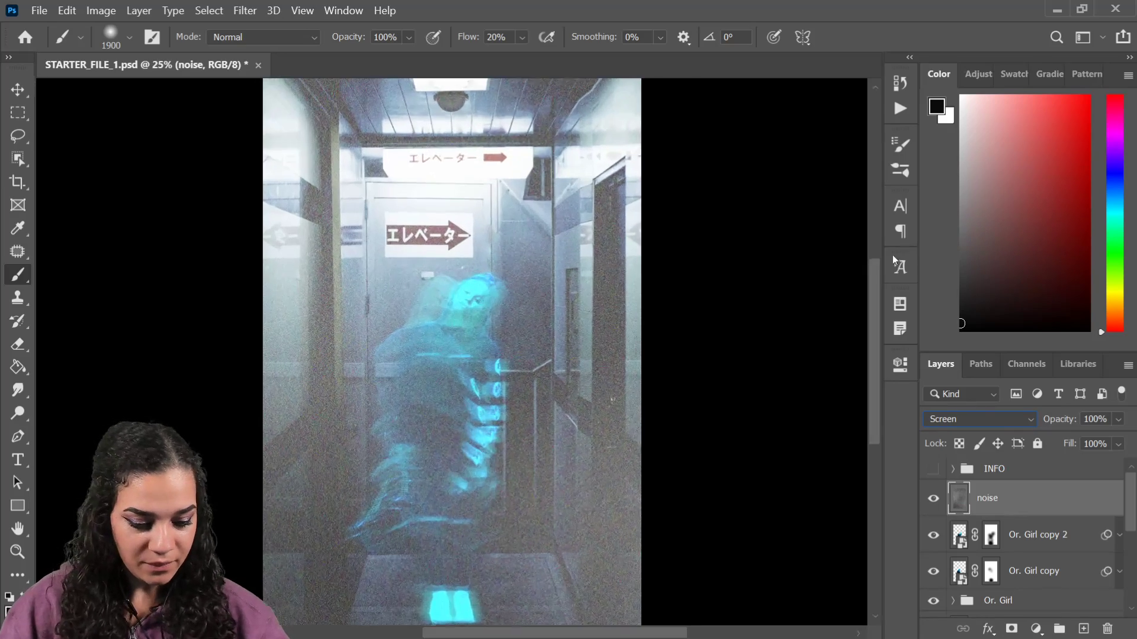
pyautogui.press('Down')
pyautogui.press('Down')
pyautogui.press('Up')
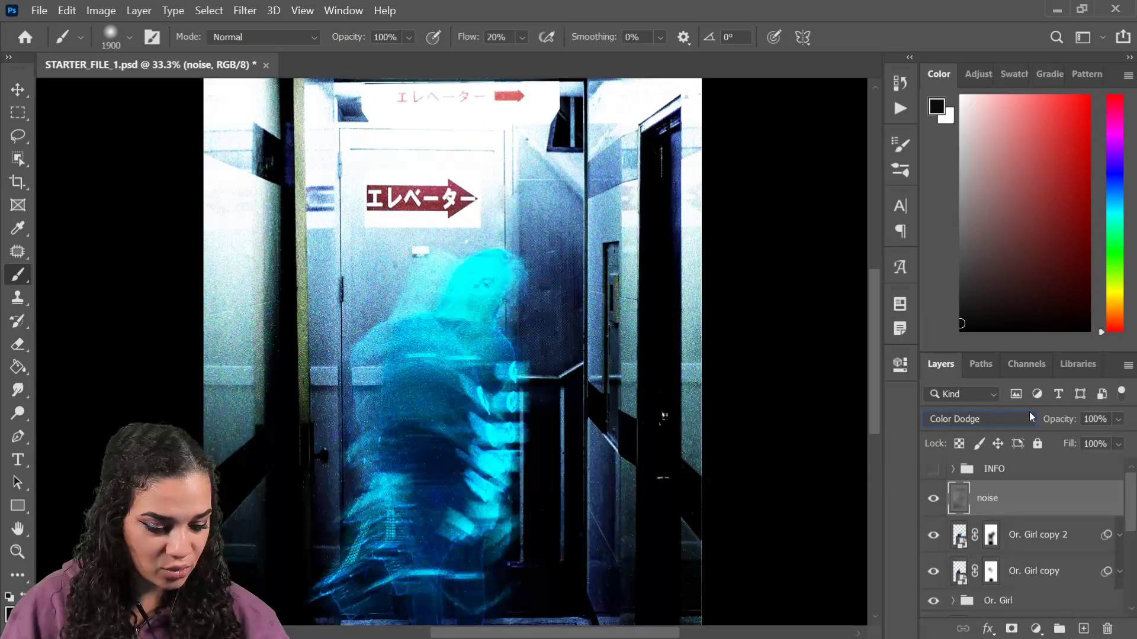
pyautogui.press('Down')
pyautogui.press('Down')
pyautogui.press('Down')
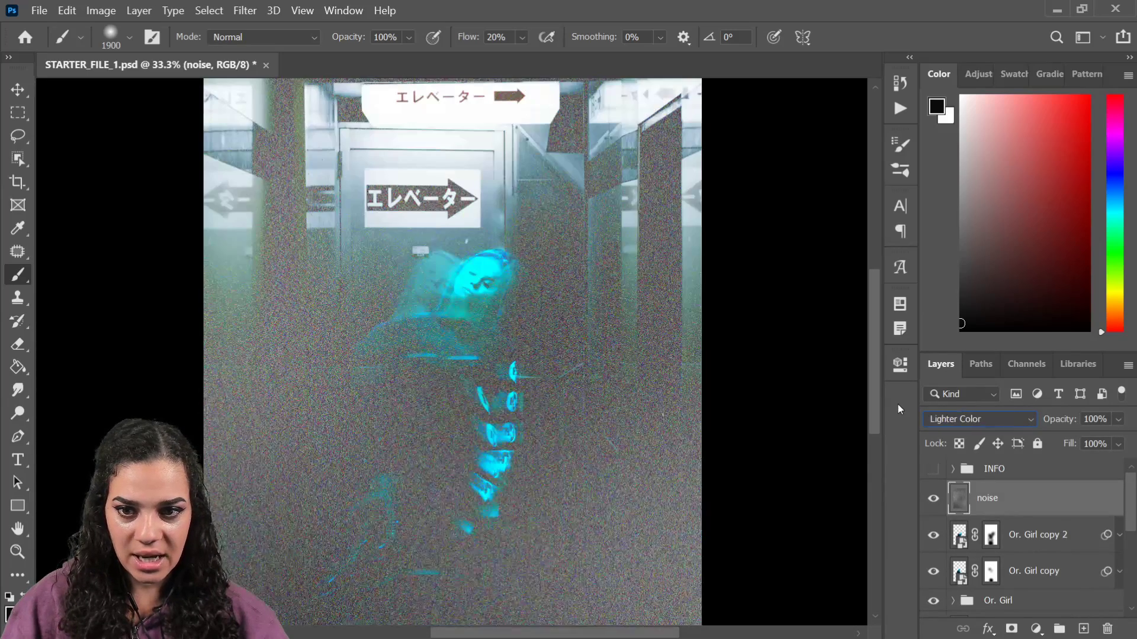
pyautogui.press('Down')
pyautogui.hotkey('ctrl', '-')
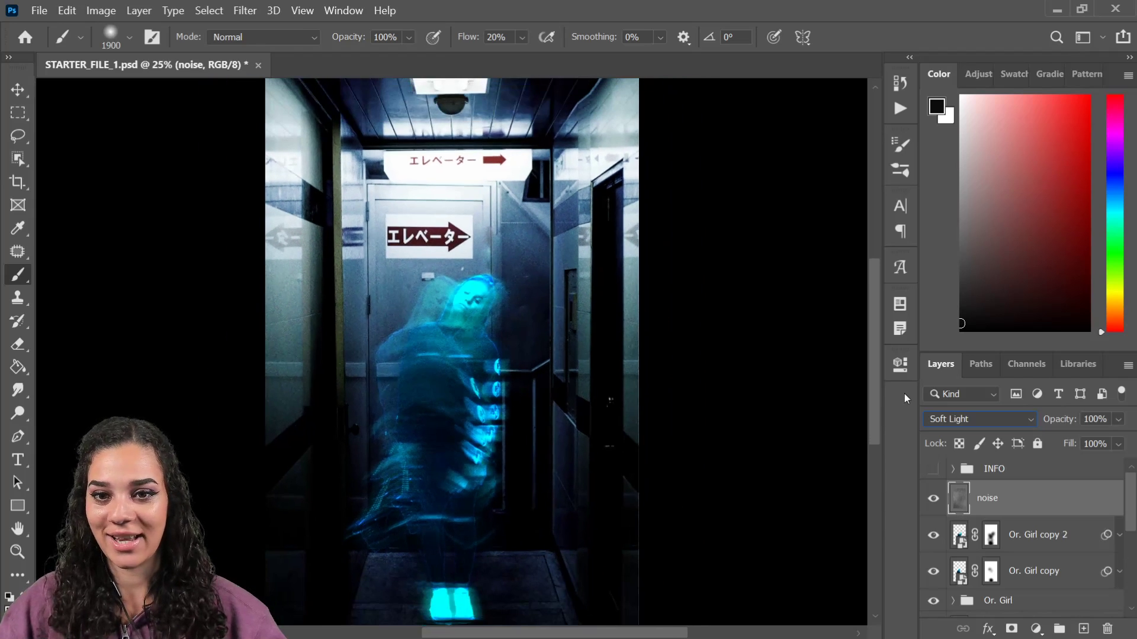
pyautogui.hotkey('ctrl', '-')
pyautogui.hotkey('ctrl', '+')
pyautogui.hotkey('ctrl', '+')
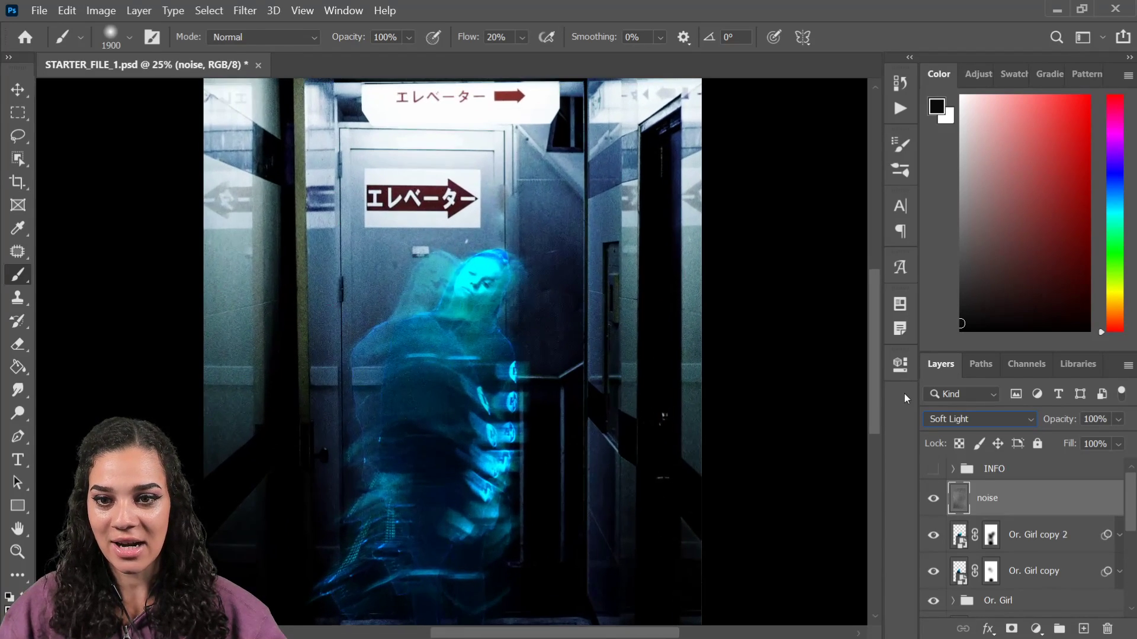
# Lower the noise layer's fill to 49%
pyautogui.click(1117, 446)
pyautogui.click(1098, 464)
pyautogui.click(1084, 466)
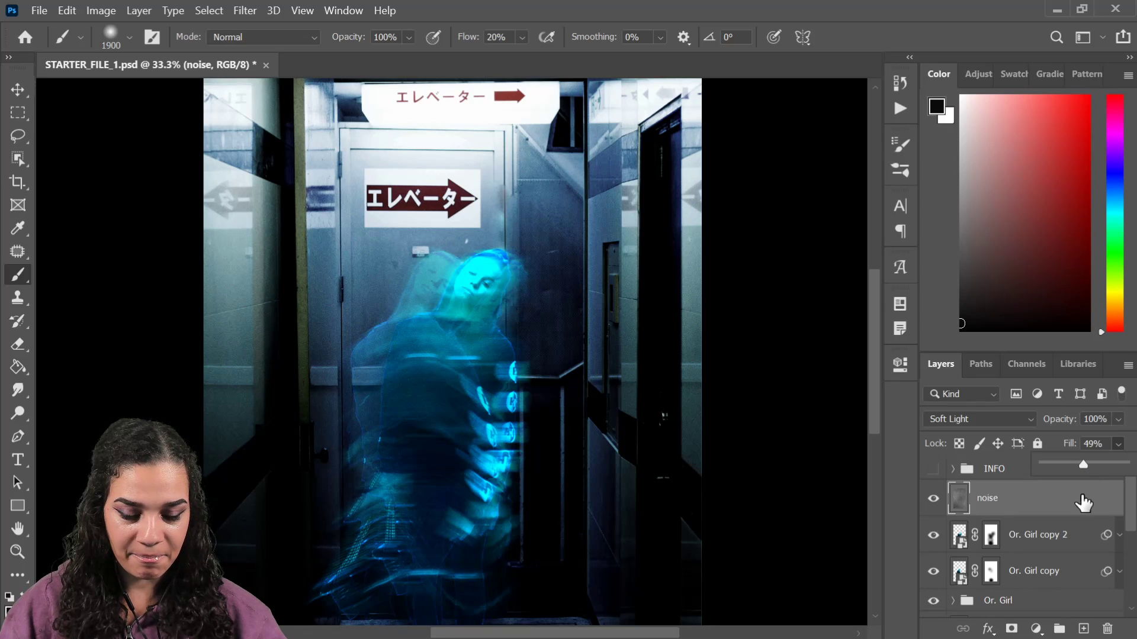
# Group the Or. Girl copy 2 and Or. Girl copy layers together with the Or. Girl group
pyautogui.scroll(-1, 1077, 536)
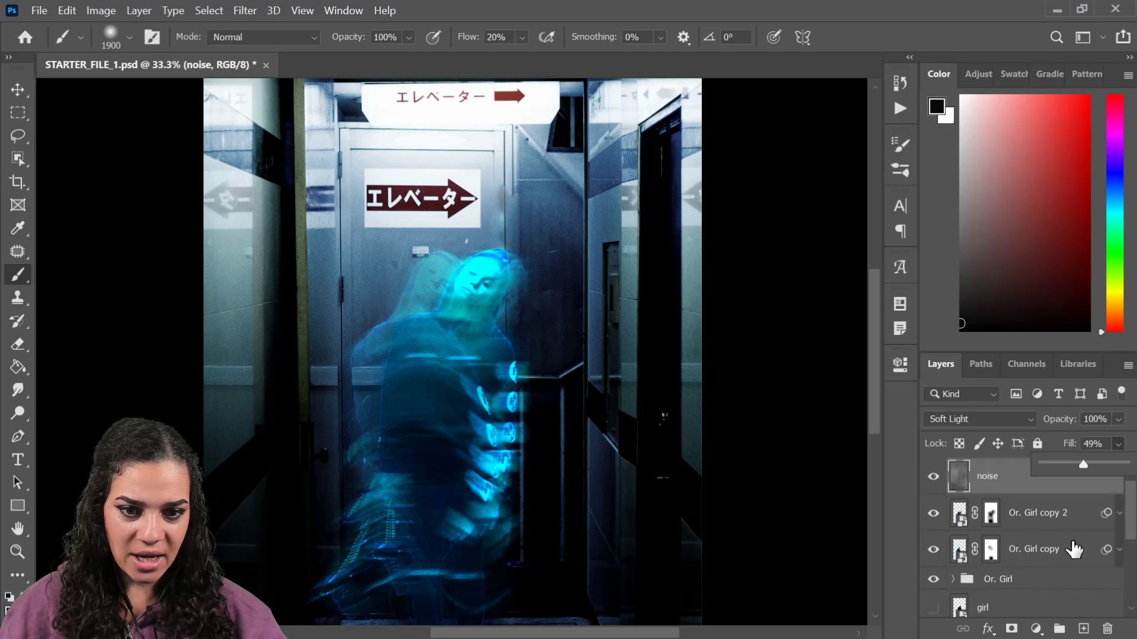
pyautogui.click(1079, 516)
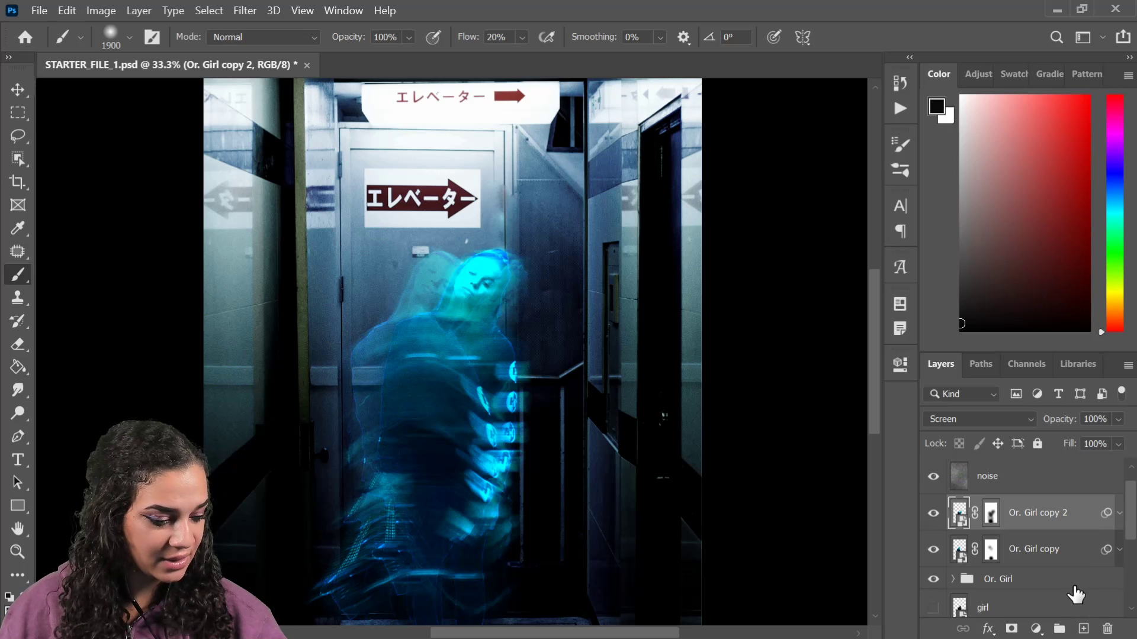
pyautogui.keyDown('shift'); pyautogui.click(1060, 584); pyautogui.keyUp('shift')
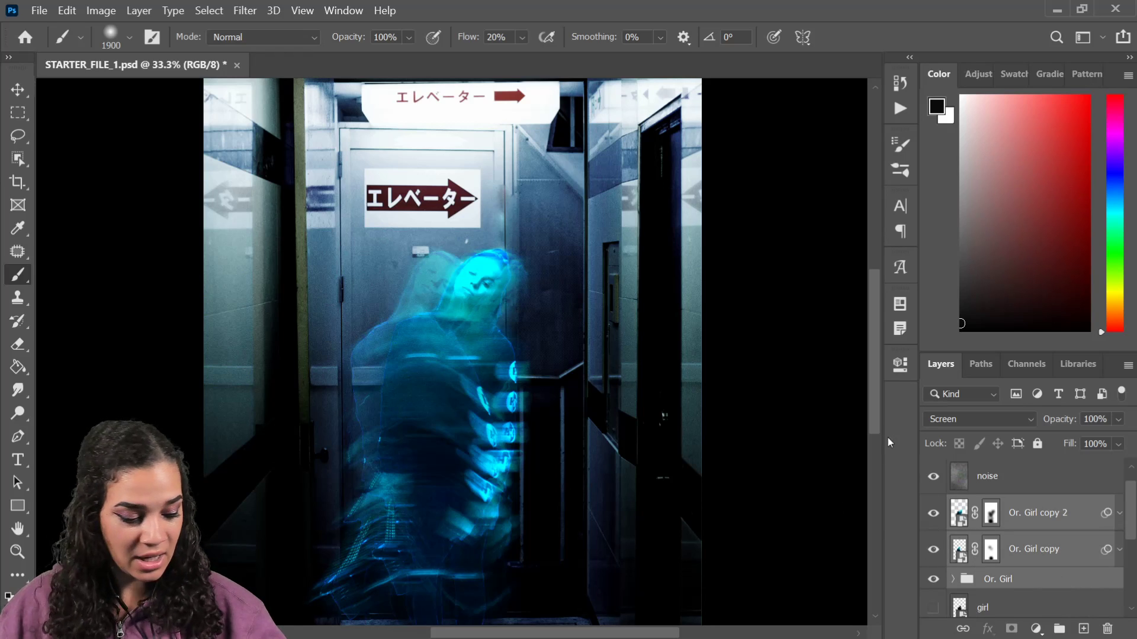
pyautogui.hotkey('ctrl', 'g')
# Try to convert the whole group of girl layers to a smart object
pyautogui.rightClick(1057, 513)
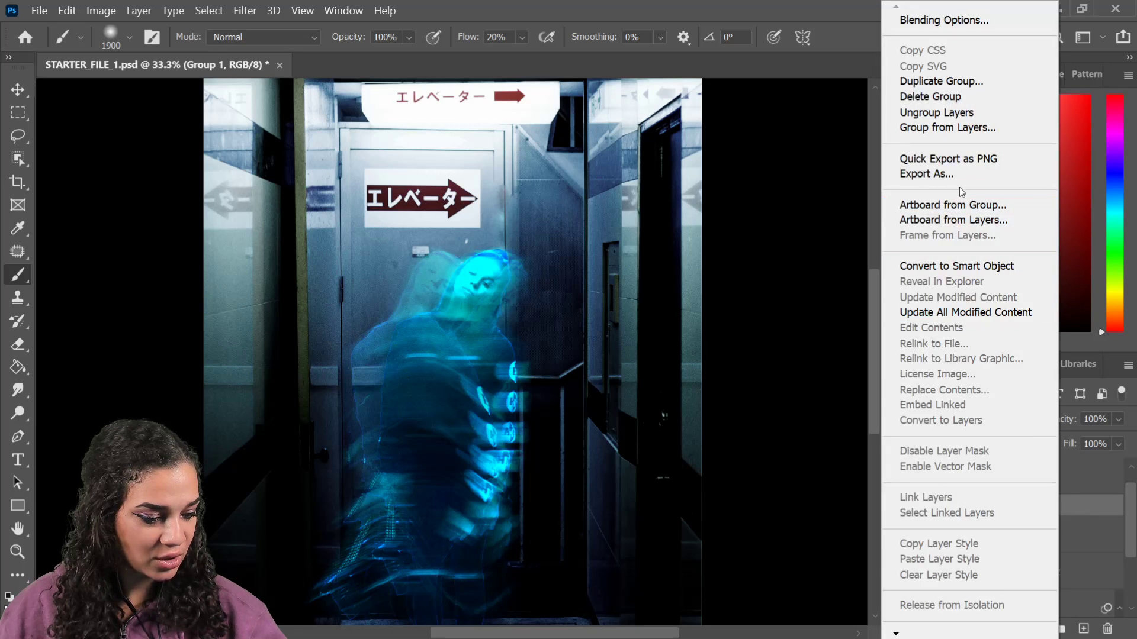
pyautogui.click(978, 266)
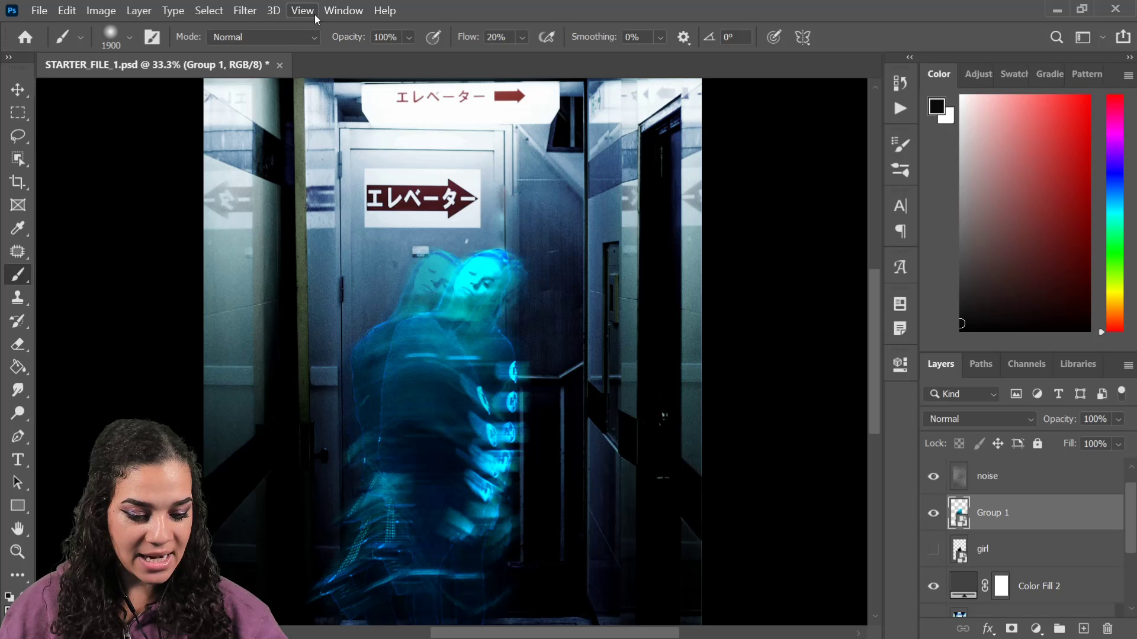
pyautogui.hotkey('ctrl', 'z')
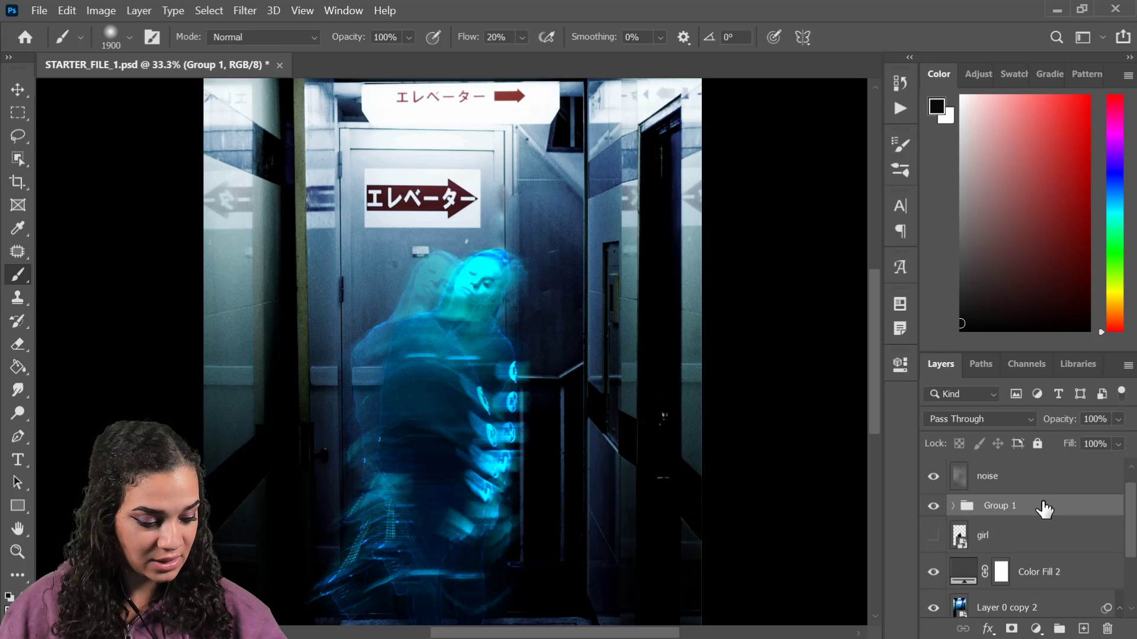
# Convert only the Or. Girl subgroup inside Group 1 to a smart object
pyautogui.click(953, 507)
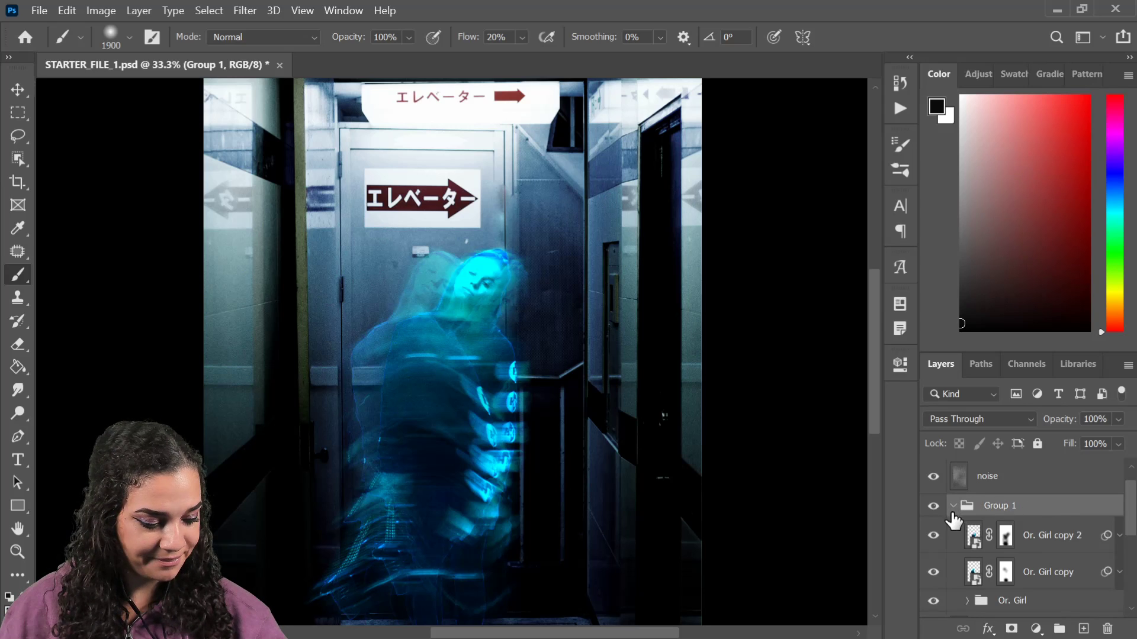
pyautogui.scroll(-1, 1048, 539)
pyautogui.click(1049, 564)
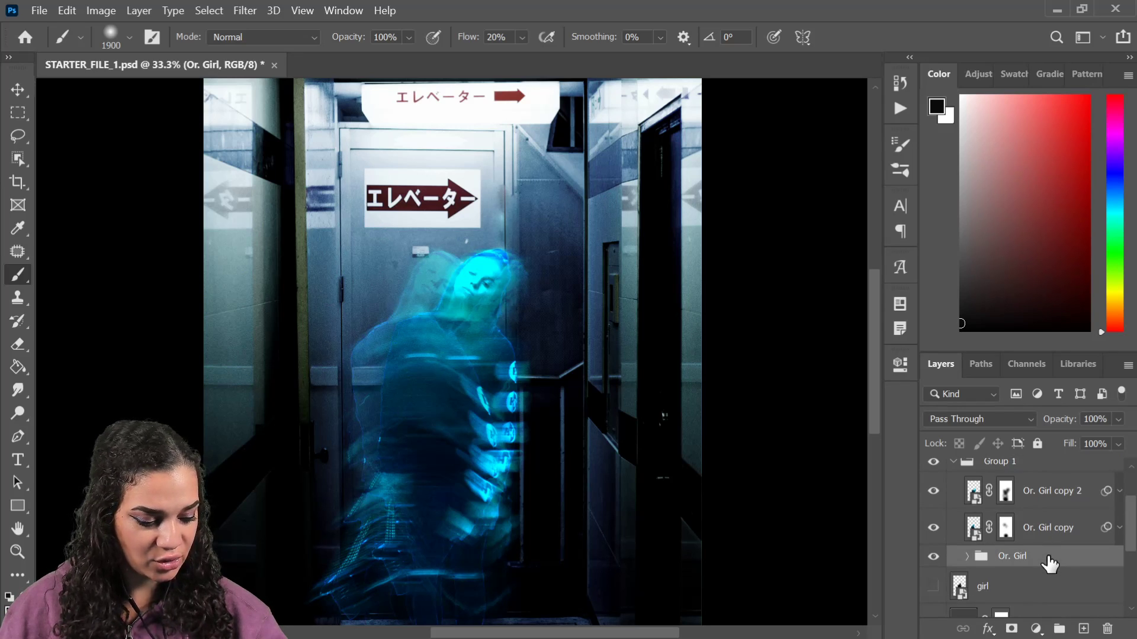
pyautogui.rightClick(1049, 563)
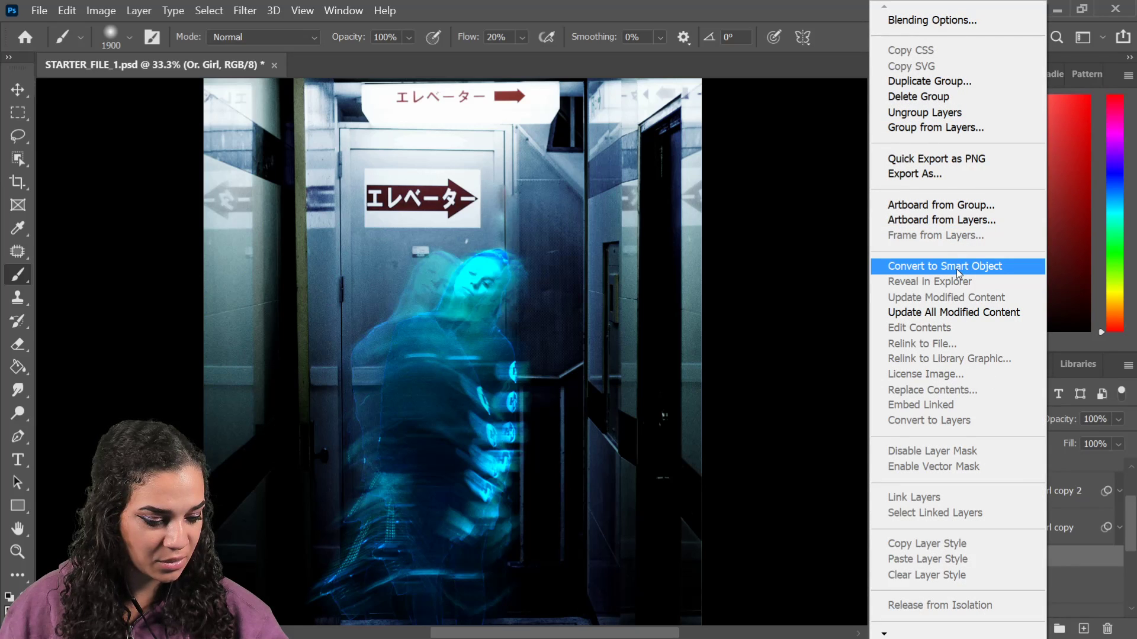
pyautogui.click(957, 269)
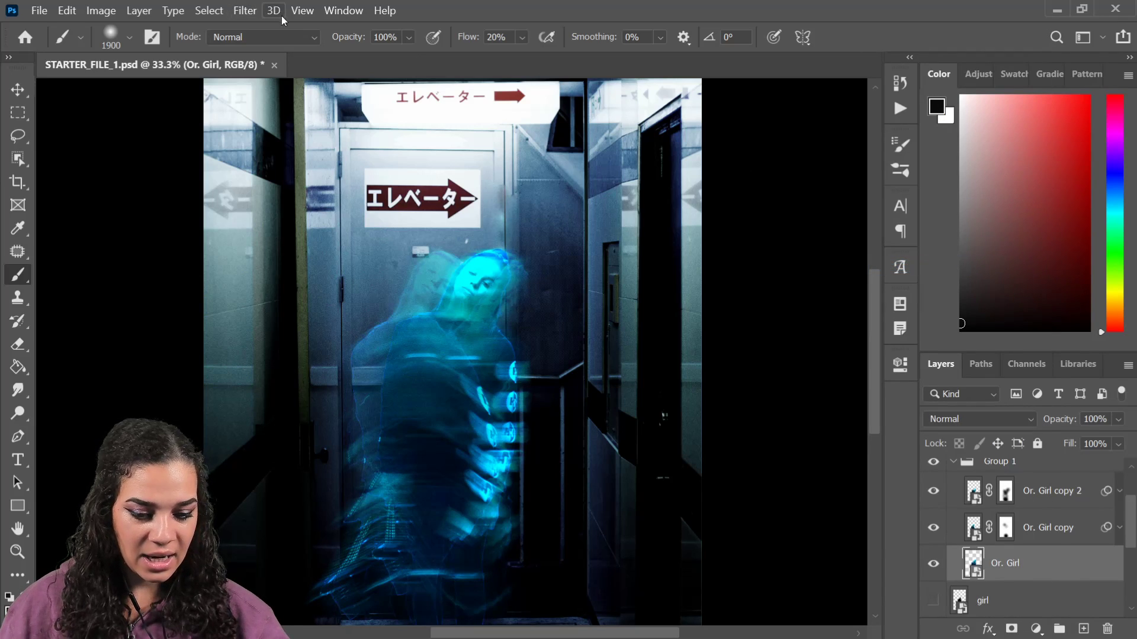
# Apply a Diffuse Glow from the Filter Gallery to Or. Girl with graininess 3, glow amount 12 and clear amount 15
pyautogui.click(244, 10)
pyautogui.click(285, 81)
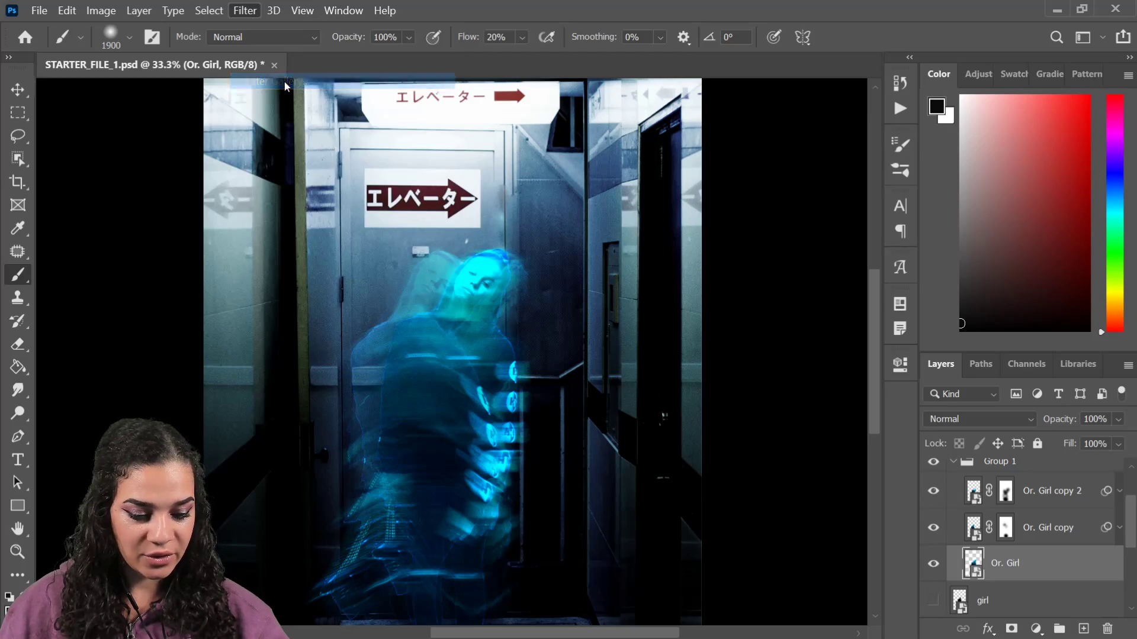
pyautogui.moveTo(449, 411); pyautogui.dragTo(135, 354)
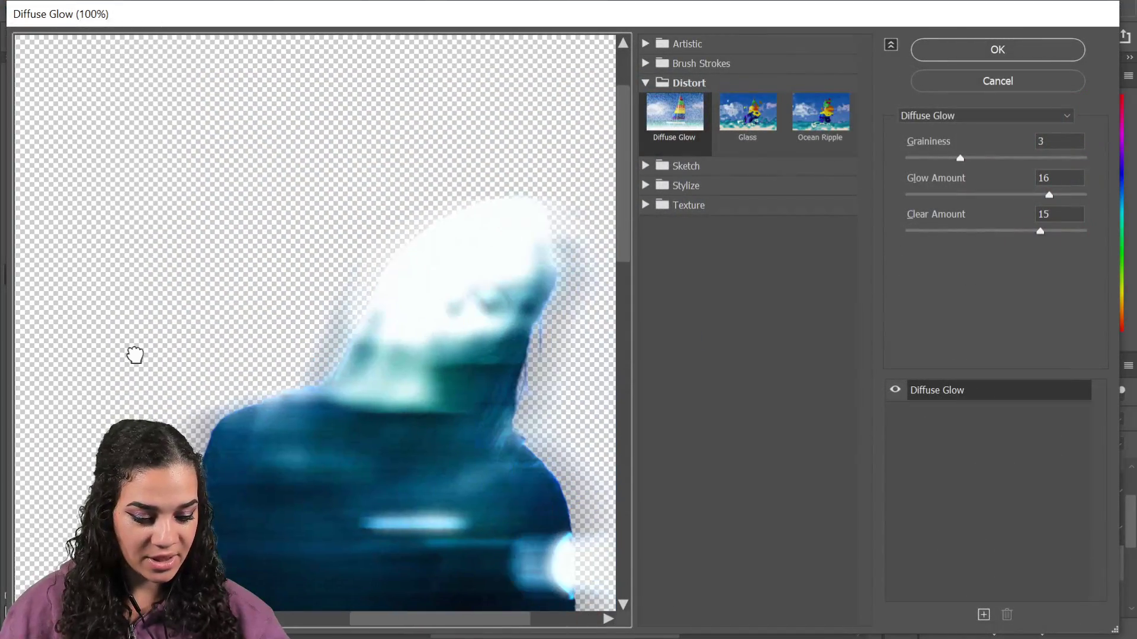
pyautogui.hotkey('ctrl', '-')
pyautogui.hotkey('ctrl', '-')
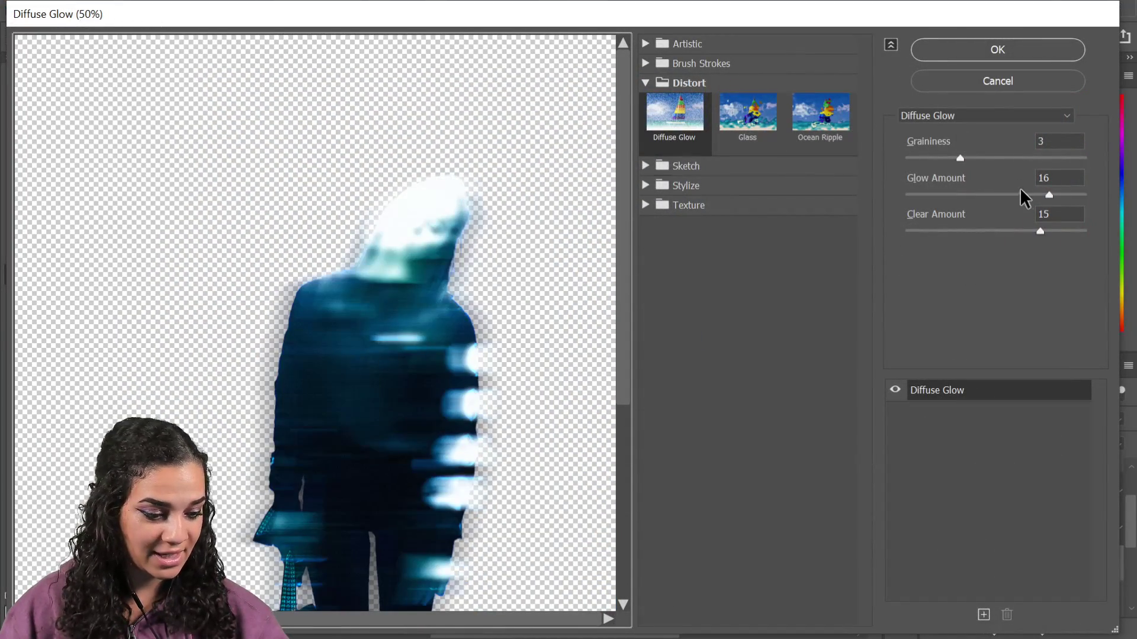
pyautogui.moveTo(1046, 191); pyautogui.dragTo(1009, 195)
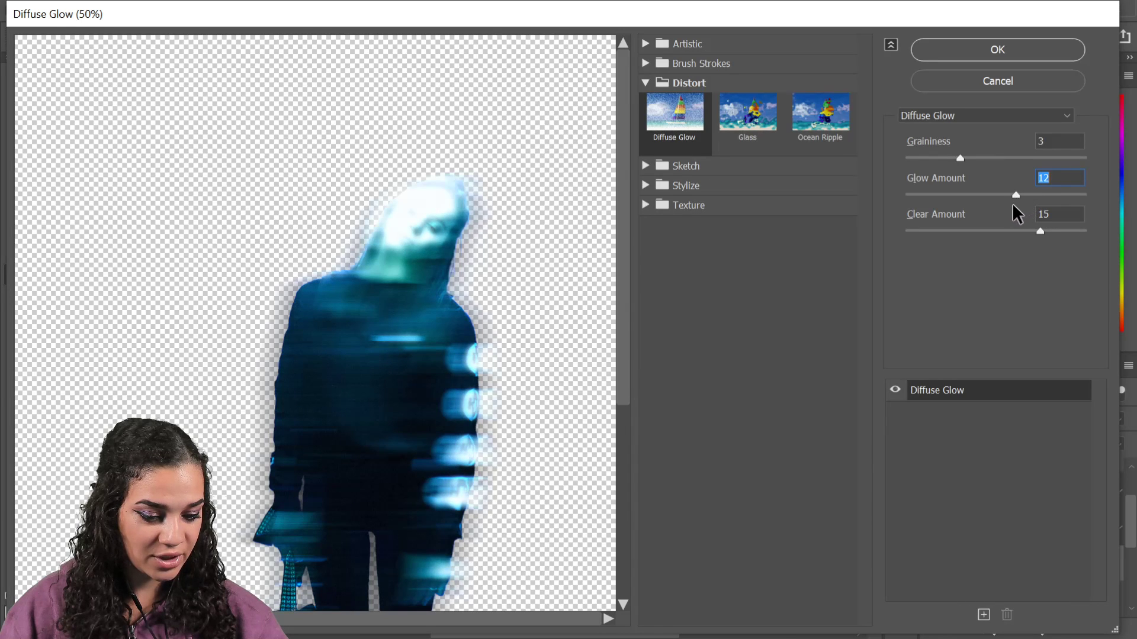
pyautogui.click(1012, 59)
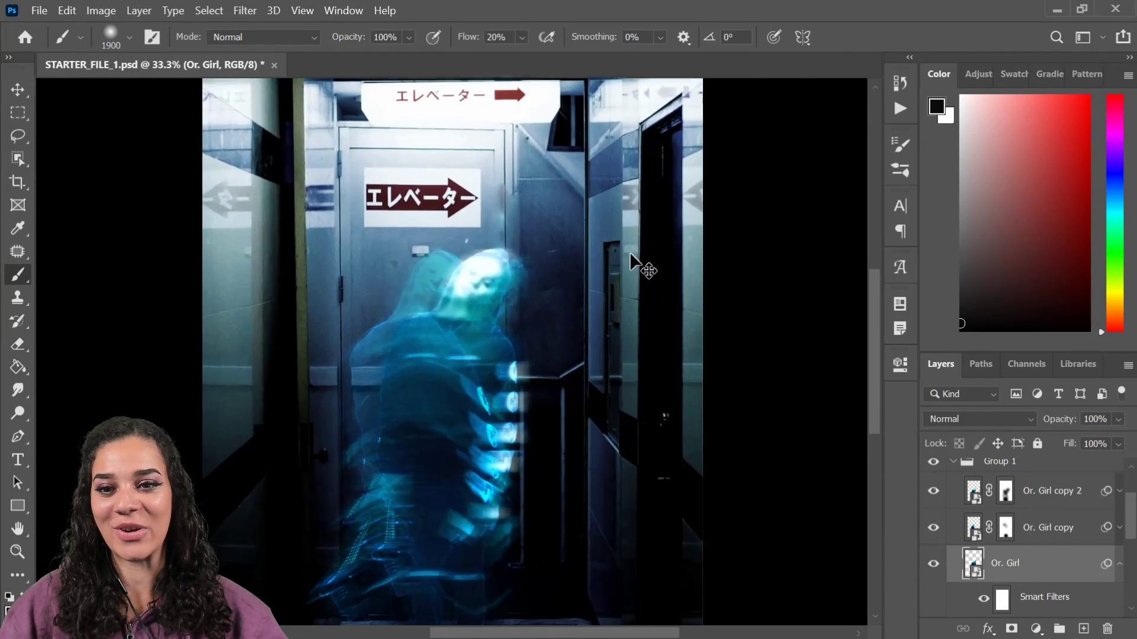
# Examine the glow on the girl's face and upper body at 50% zoom in full-screen mode
pyautogui.hotkey('ctrl', '+')
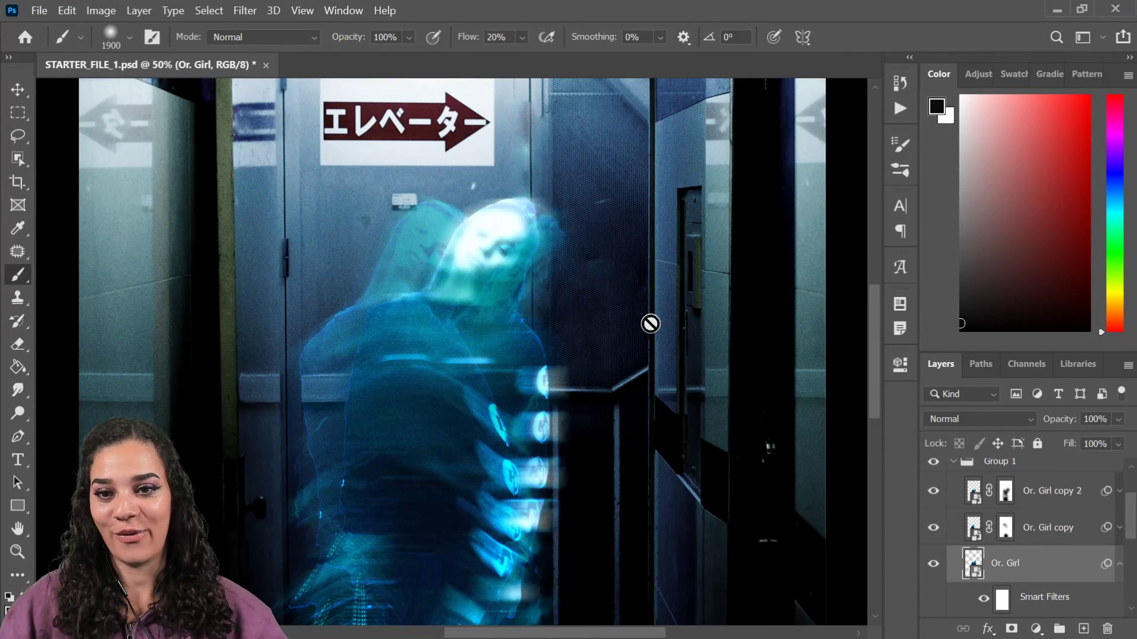
pyautogui.moveTo(599, 315); pyautogui.dragTo(632, 355)
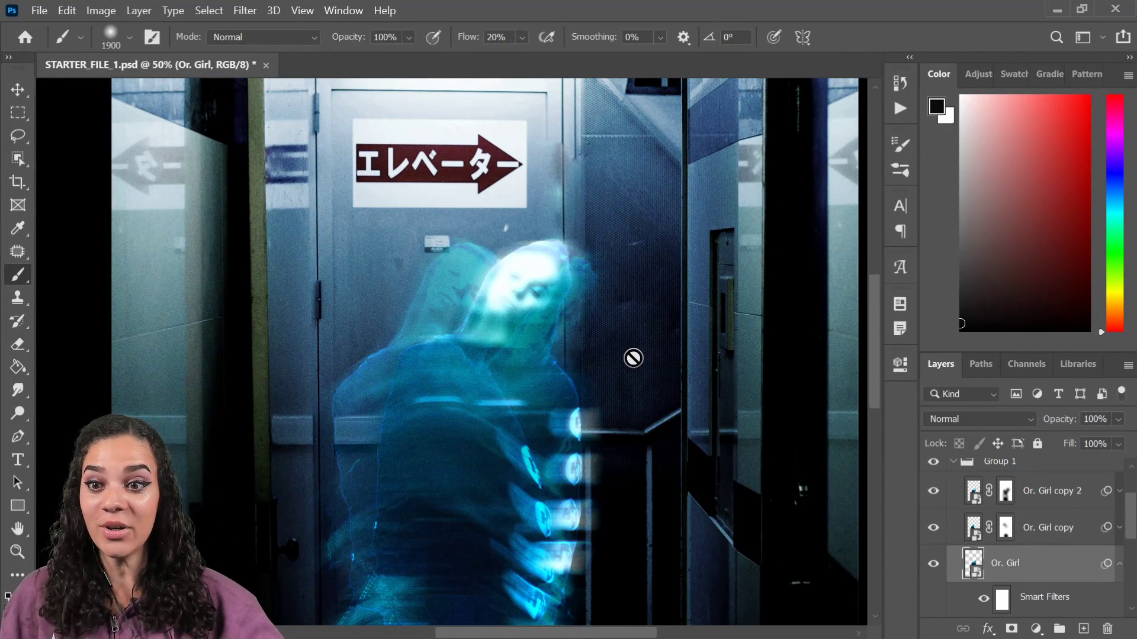
pyautogui.press('f')
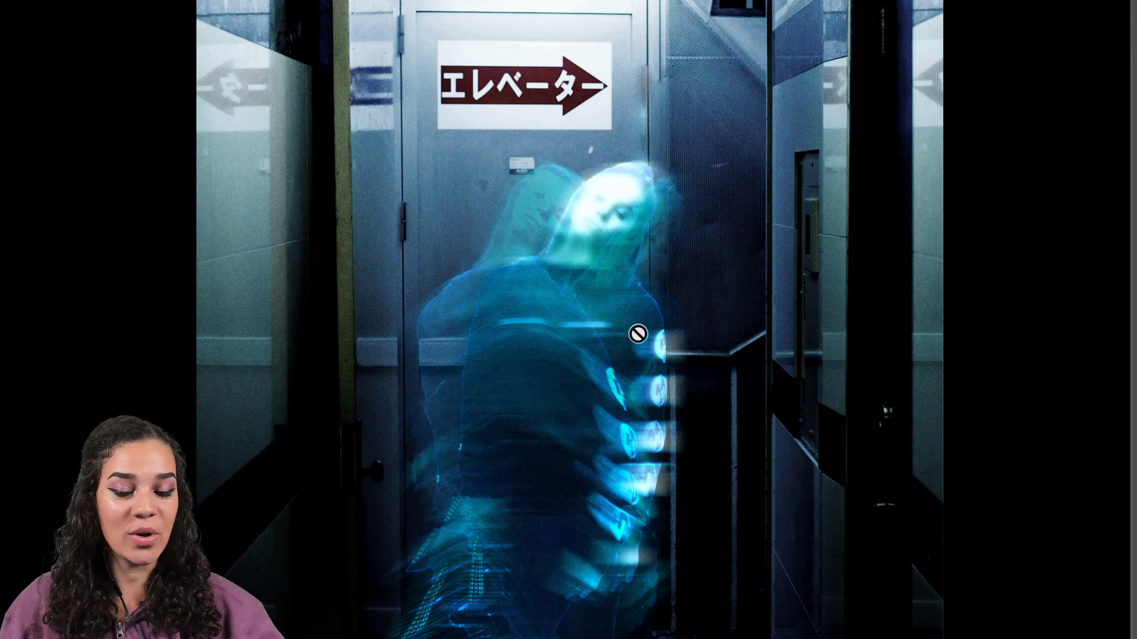